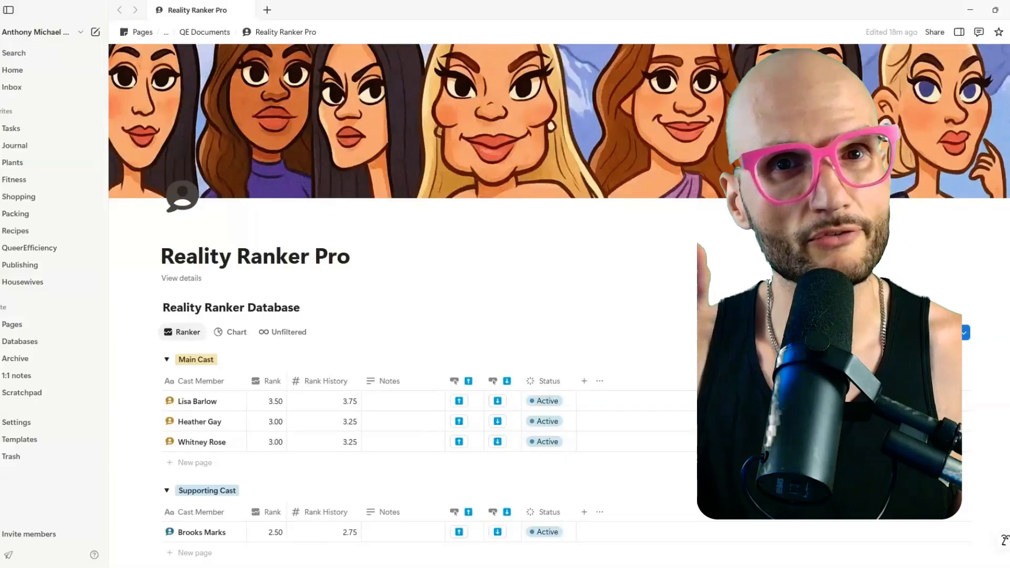
# Insert an inline database table on a new line below the page title using /data.
pyautogui.scroll(-1, 434, 205)
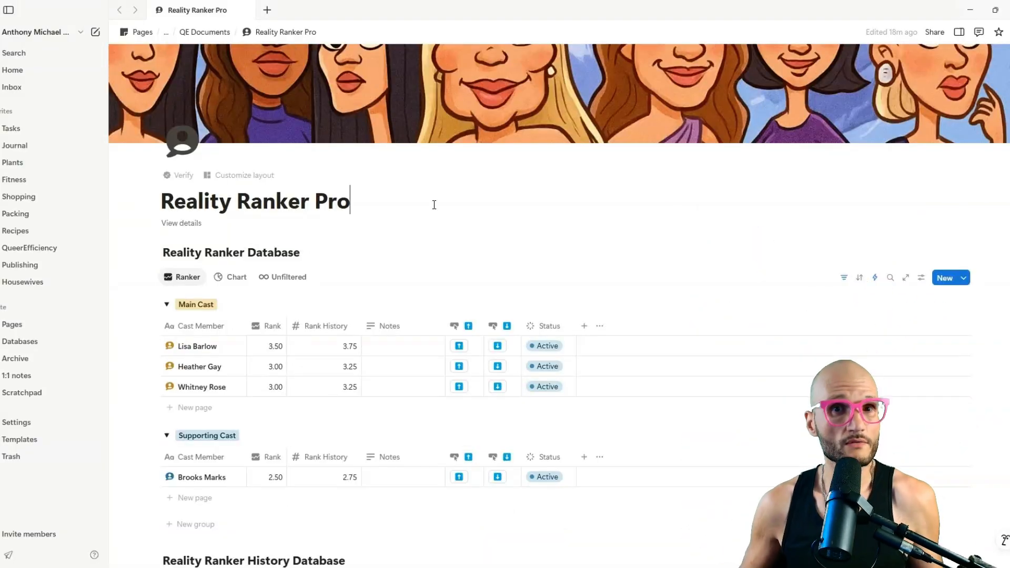
pyautogui.click(435, 205)
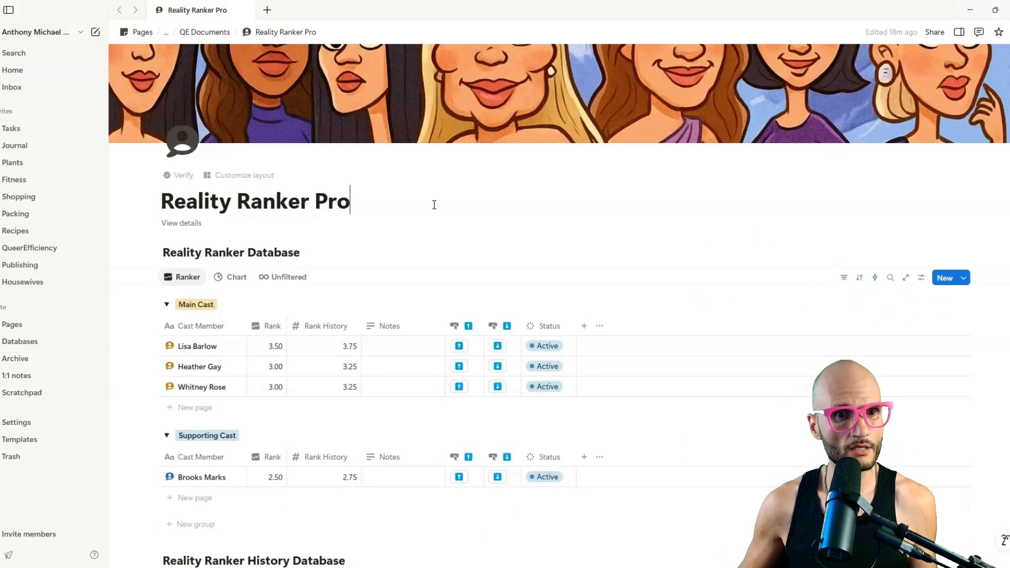
pyautogui.press('Return')
pyautogui.write('/data')
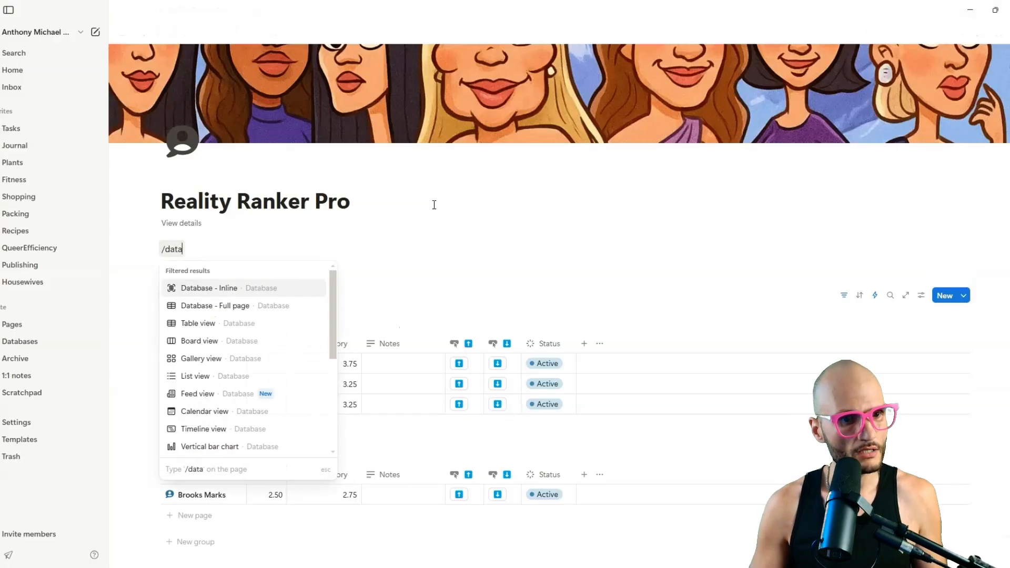
pyautogui.press('Return')
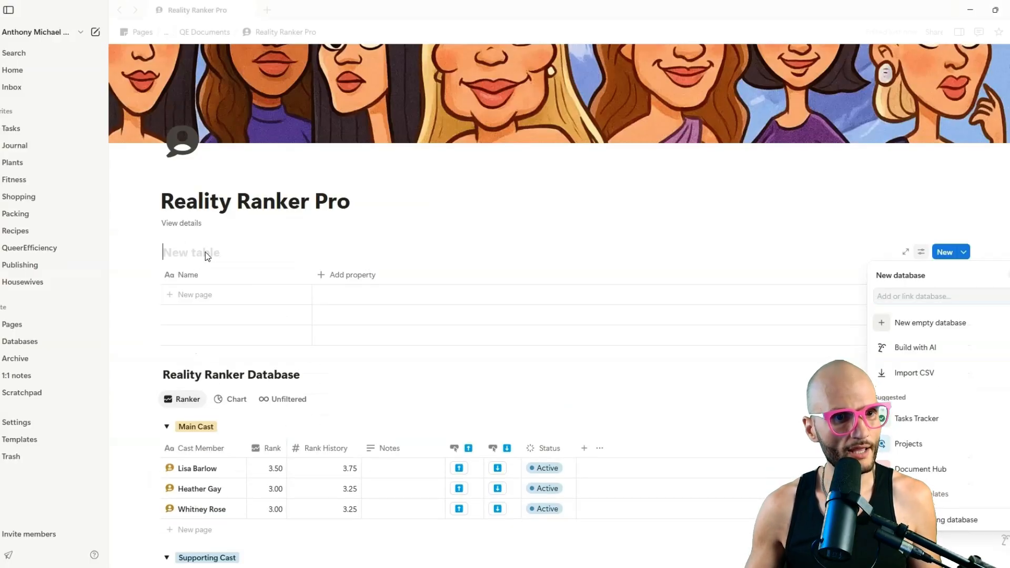
# Title the table 'Reality Ranker Episode Database' and rename its first column to Show Name.
pyautogui.click(190, 253)
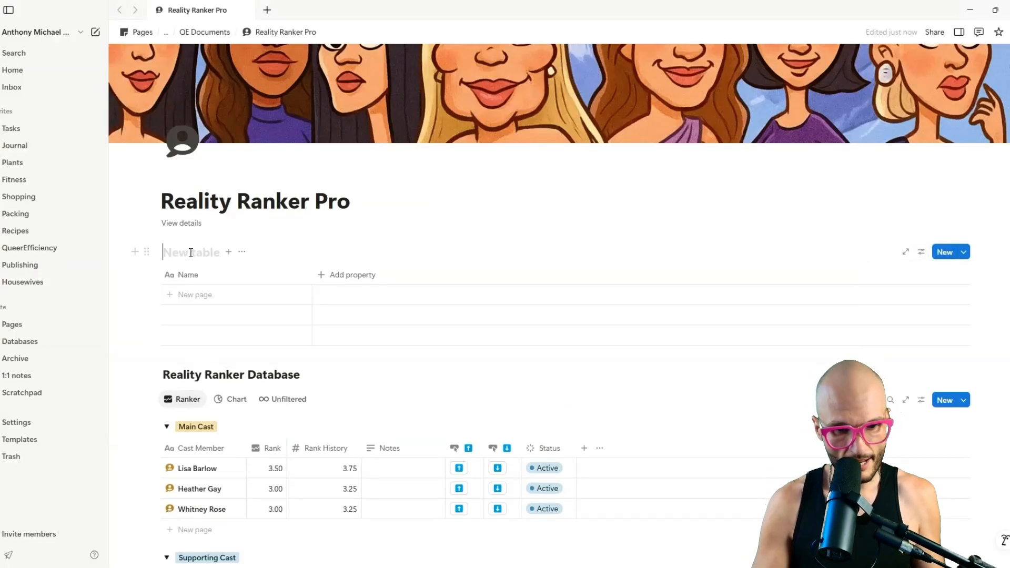
pyautogui.write('Reality Ran')
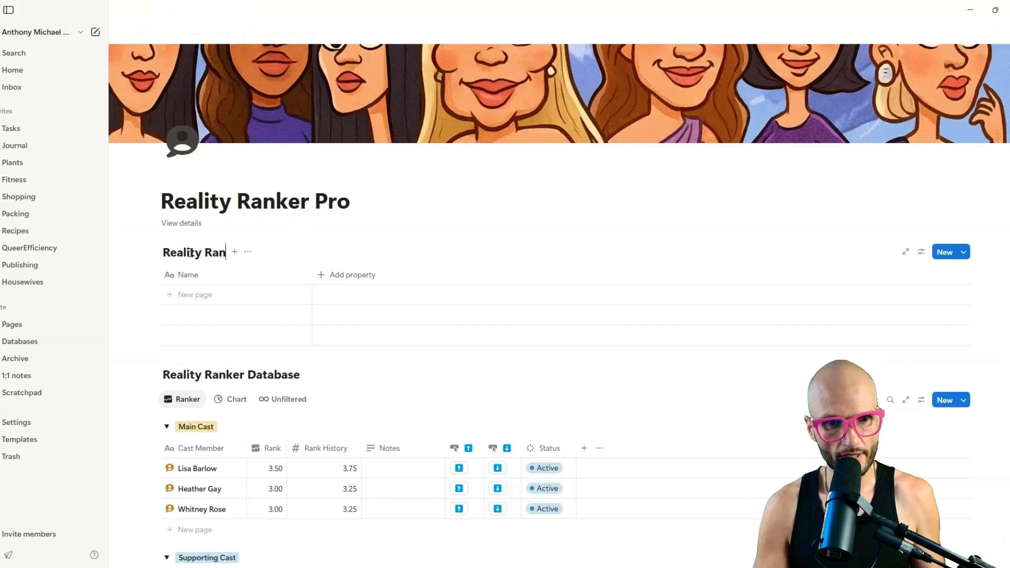
pyautogui.write('ker Episode Datab')
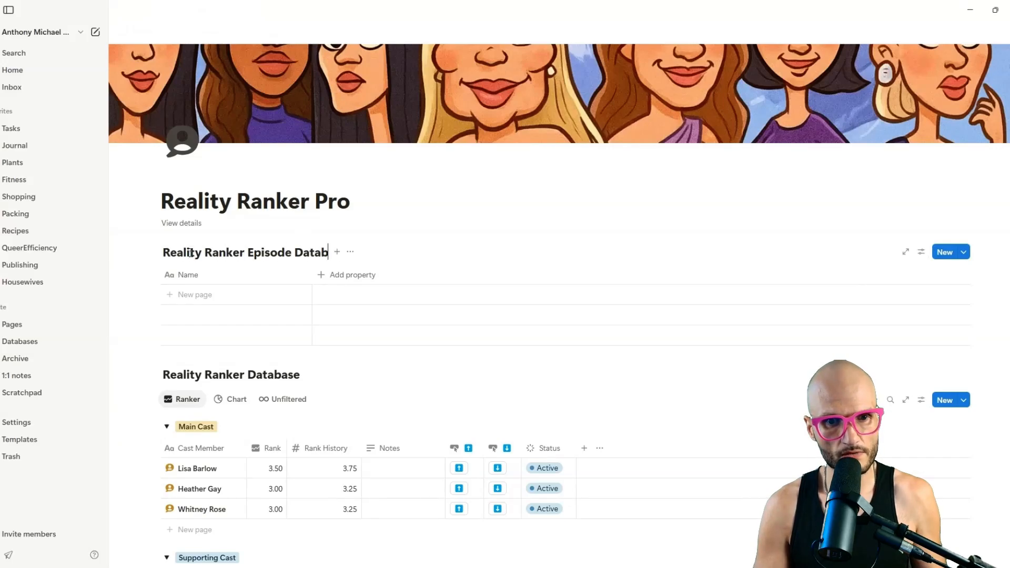
pyautogui.write('ase')
pyautogui.click(187, 275)
pyautogui.write('Show Name')
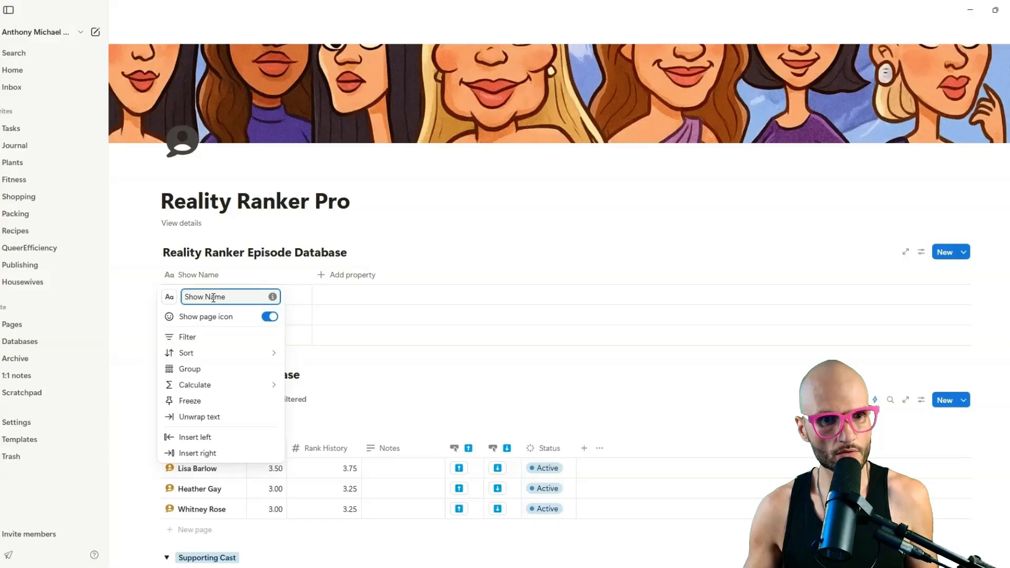
pyautogui.click(245, 225)
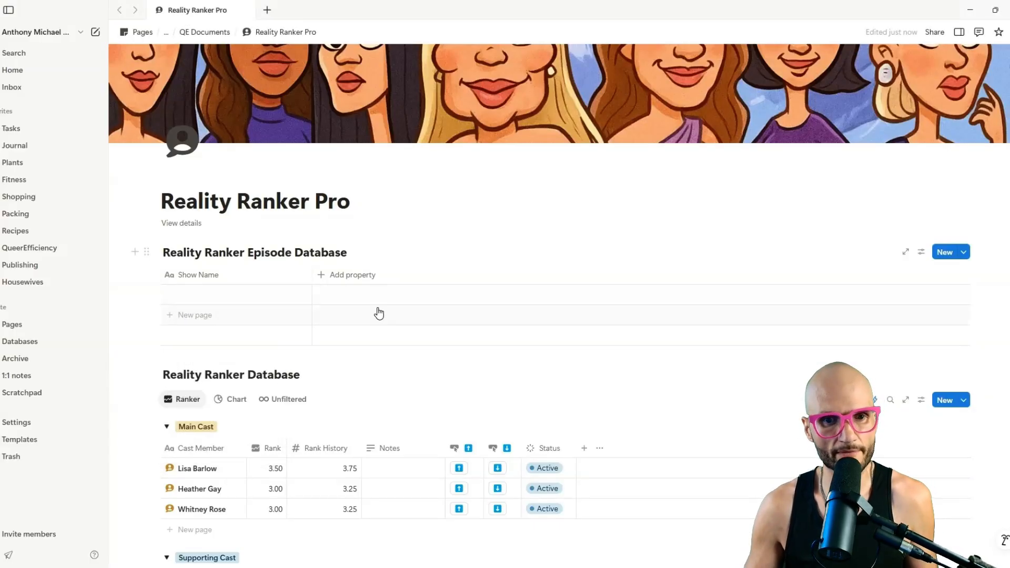
# Add a Season number column and a duplicate of it named Episode.
pyautogui.click(327, 272)
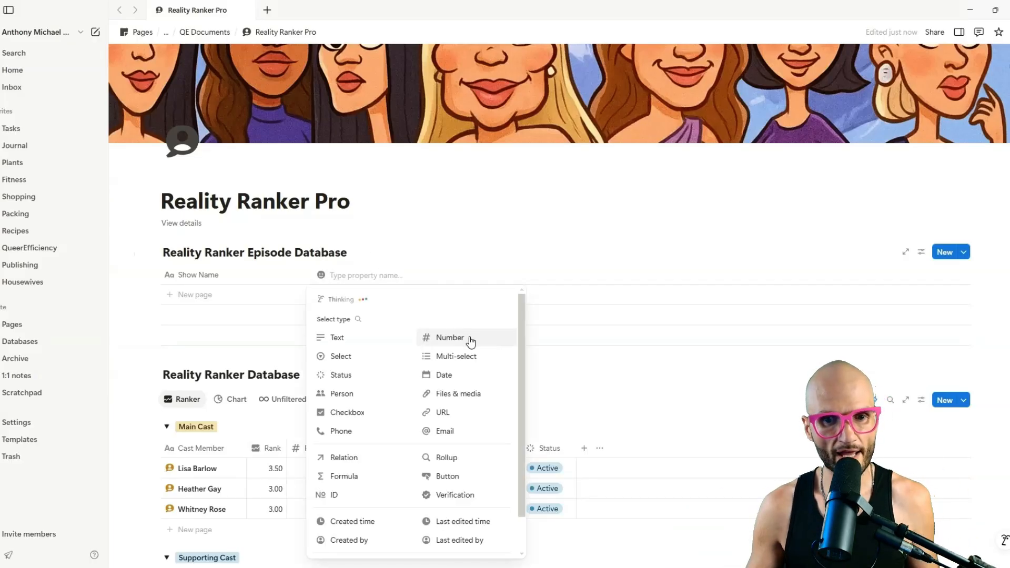
pyautogui.click(469, 339)
pyautogui.click(352, 276)
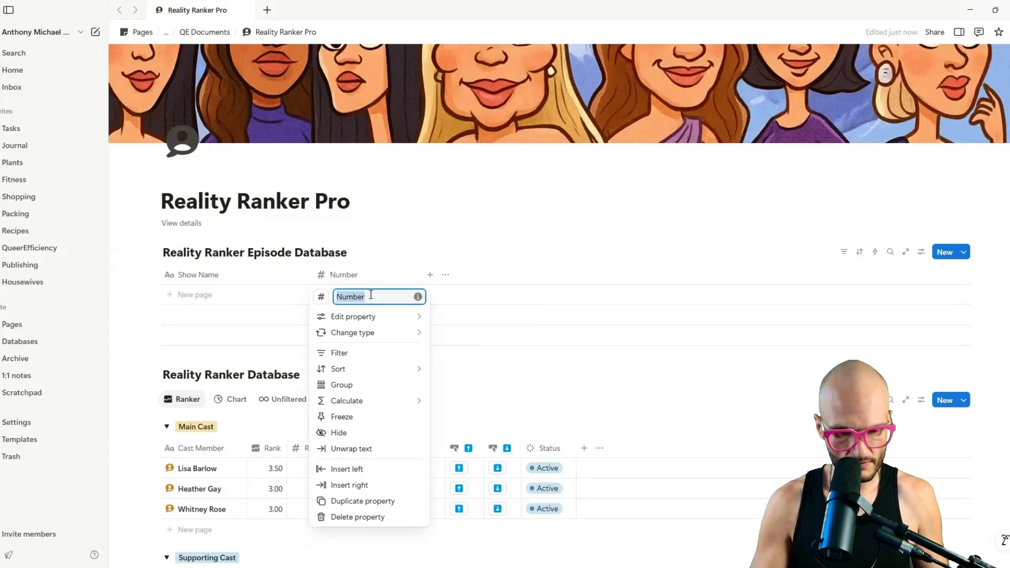
pyautogui.write('Season')
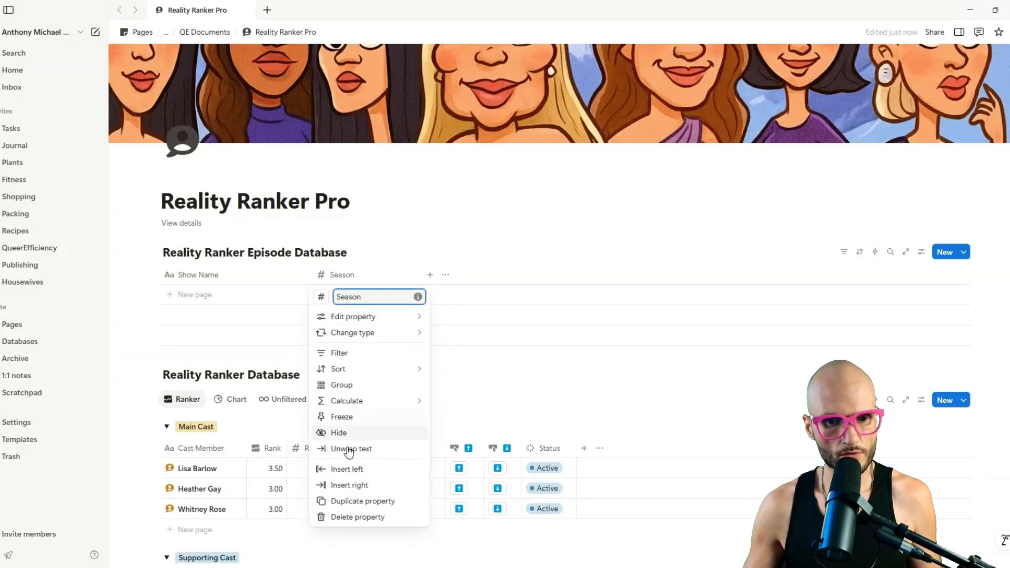
pyautogui.click(361, 503)
pyautogui.click(457, 274)
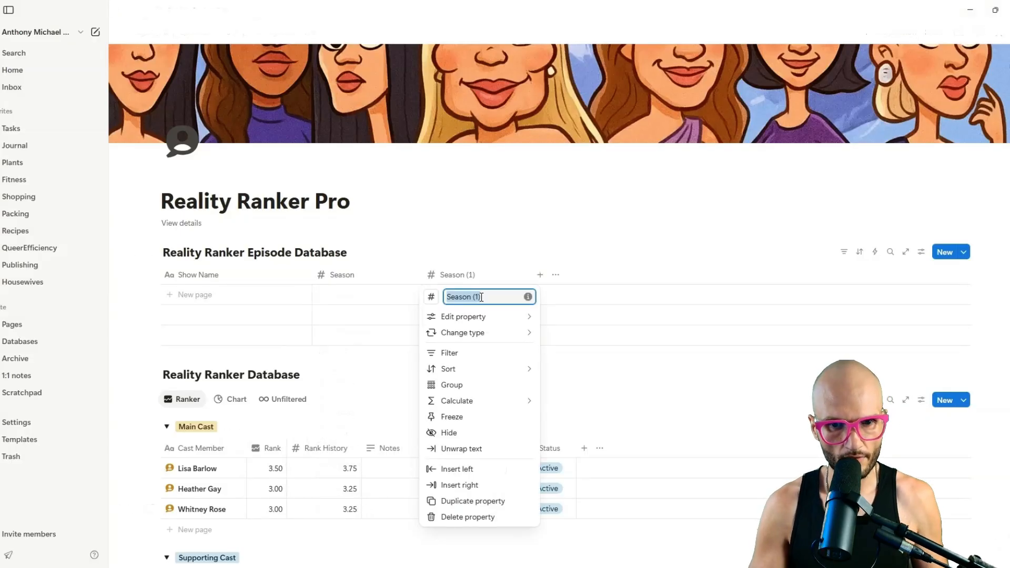
pyautogui.write('Episode')
pyautogui.click(300, 263)
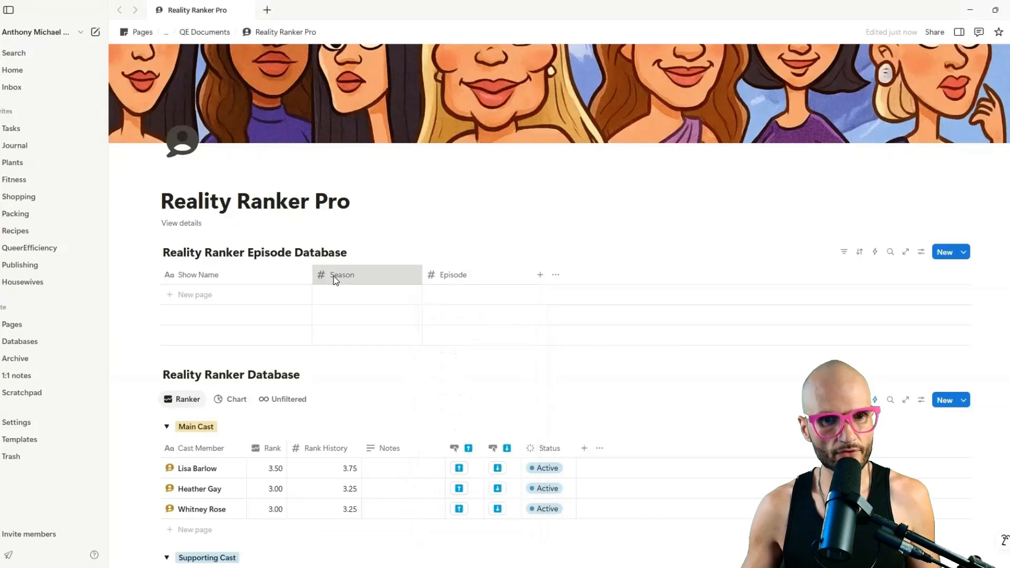
# Give Season a sun icon and Episode a television icon, then narrow both columns.
pyautogui.click(335, 280)
pyautogui.click(321, 297)
pyautogui.write('sun')
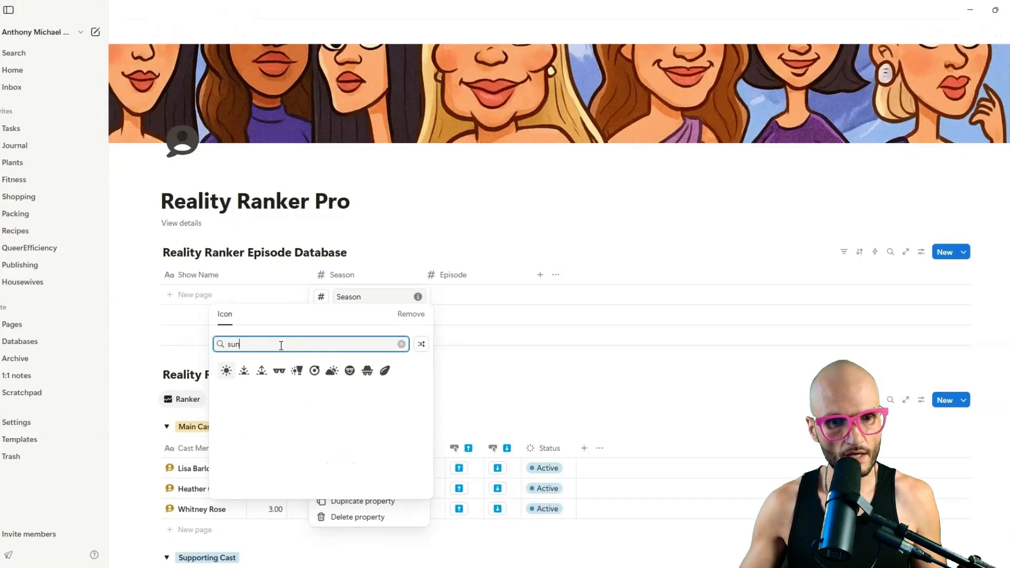
pyautogui.click(226, 371)
pyautogui.click(453, 275)
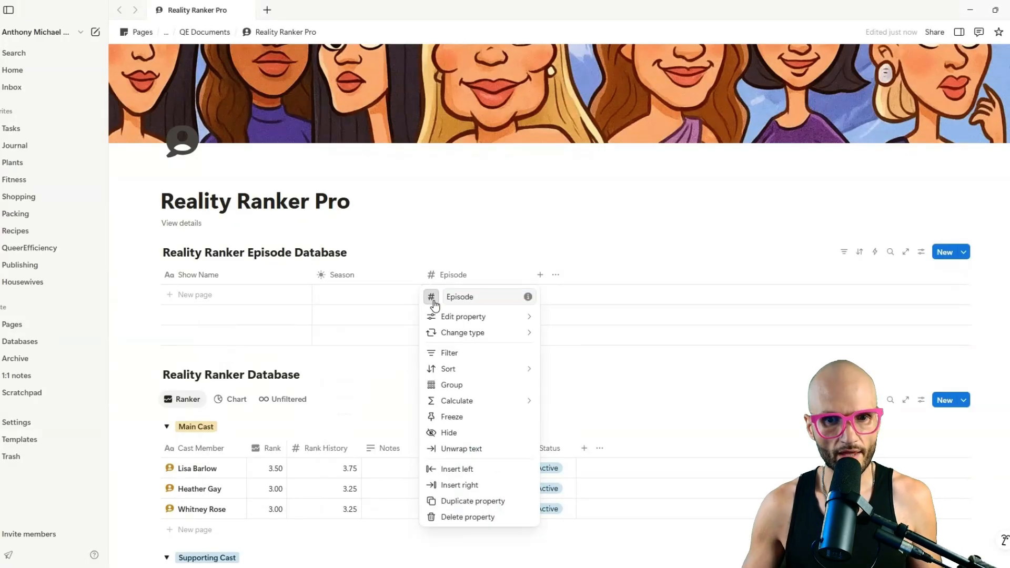
pyautogui.click(432, 298)
pyautogui.write('tv')
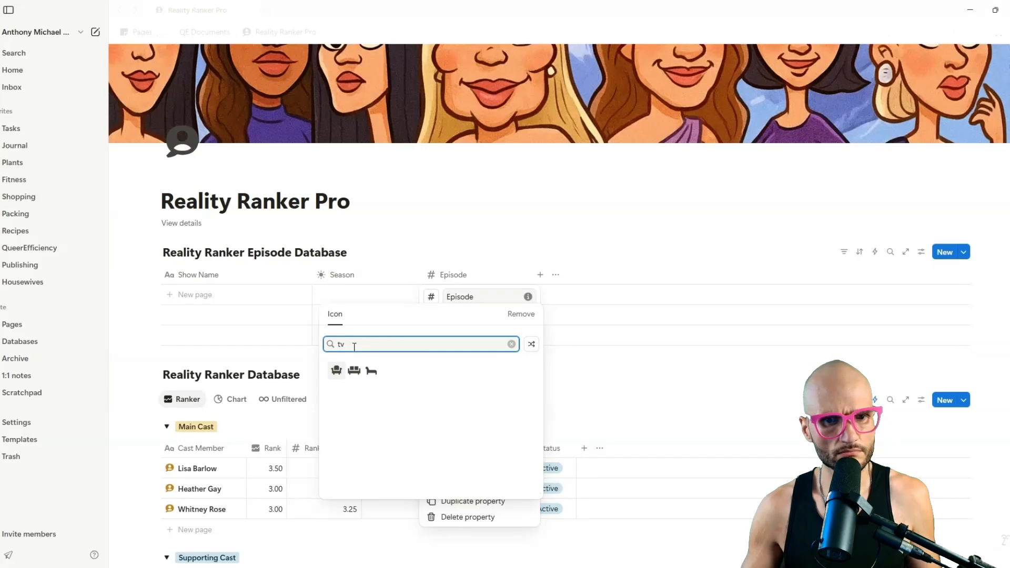
pyautogui.press('BackSpace')
pyautogui.press('BackSpace')
pyautogui.write('telev')
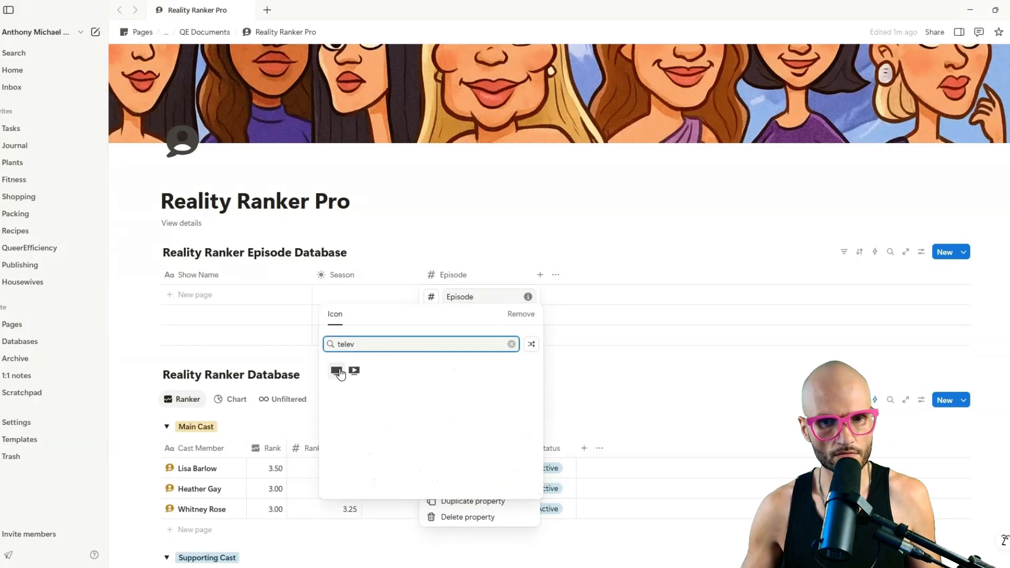
pyautogui.click(336, 371)
pyautogui.click(494, 259)
pyautogui.moveTo(421, 275); pyautogui.dragTo(360, 288)
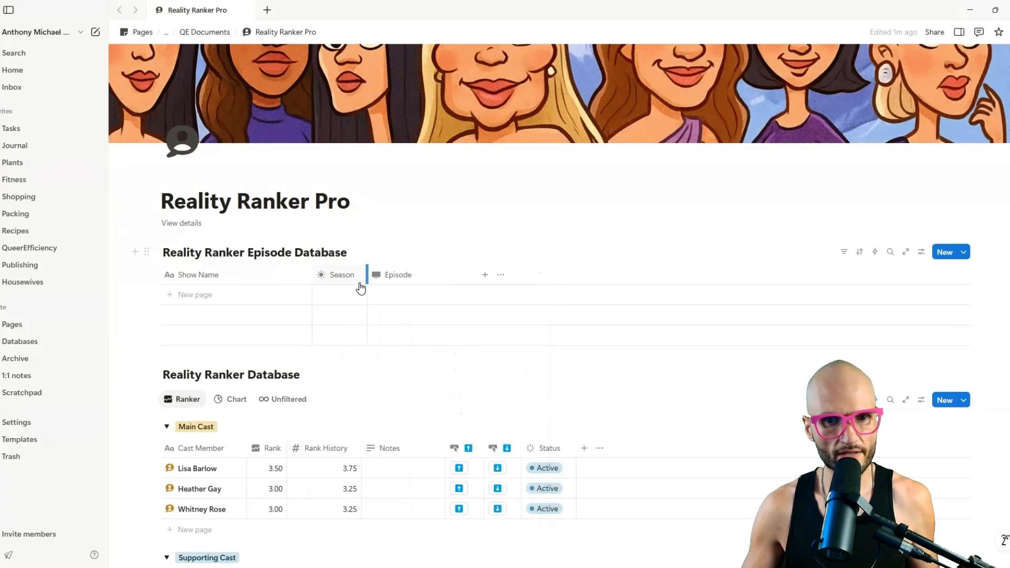
pyautogui.moveTo(478, 275); pyautogui.dragTo(368, 303)
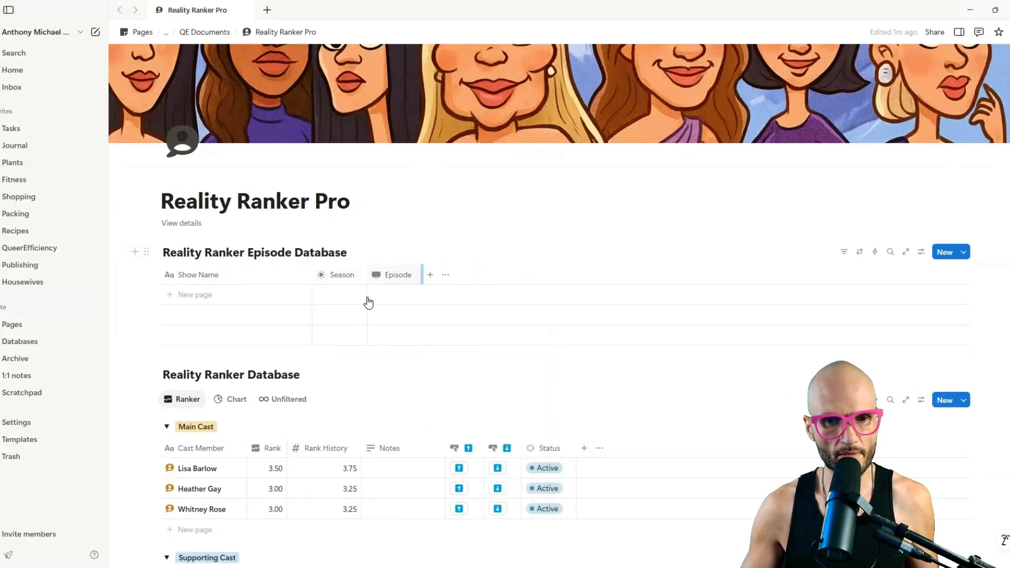
# Add a row named Salt Lake City and make the Show Name column narrower.
pyautogui.click(202, 300)
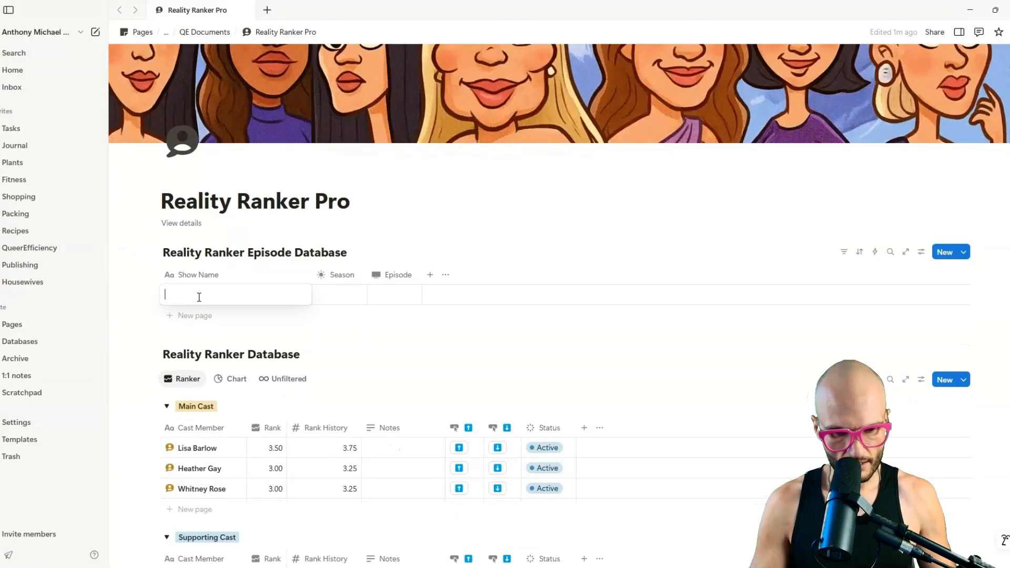
pyautogui.write('Salt Lake City')
pyautogui.press('Escape')
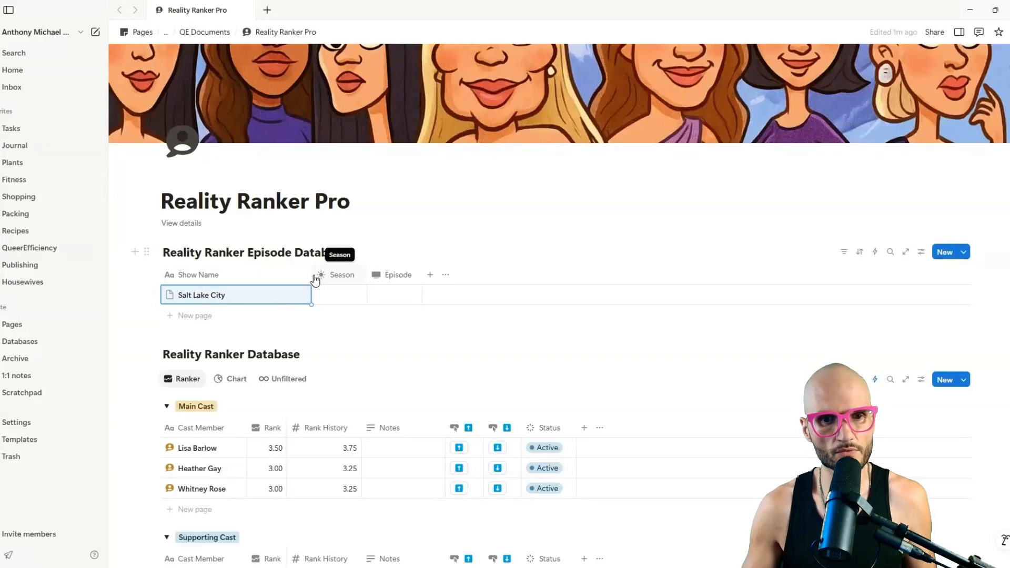
pyautogui.moveTo(311, 274); pyautogui.dragTo(362, 277)
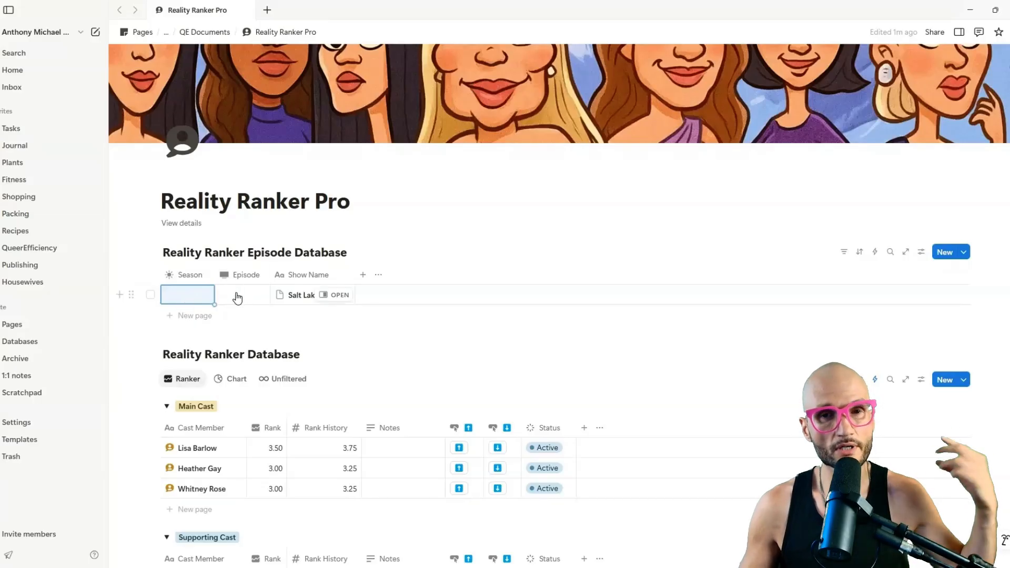
# Add a narrow button property named with an up-arrow emoji.
pyautogui.click(363, 276)
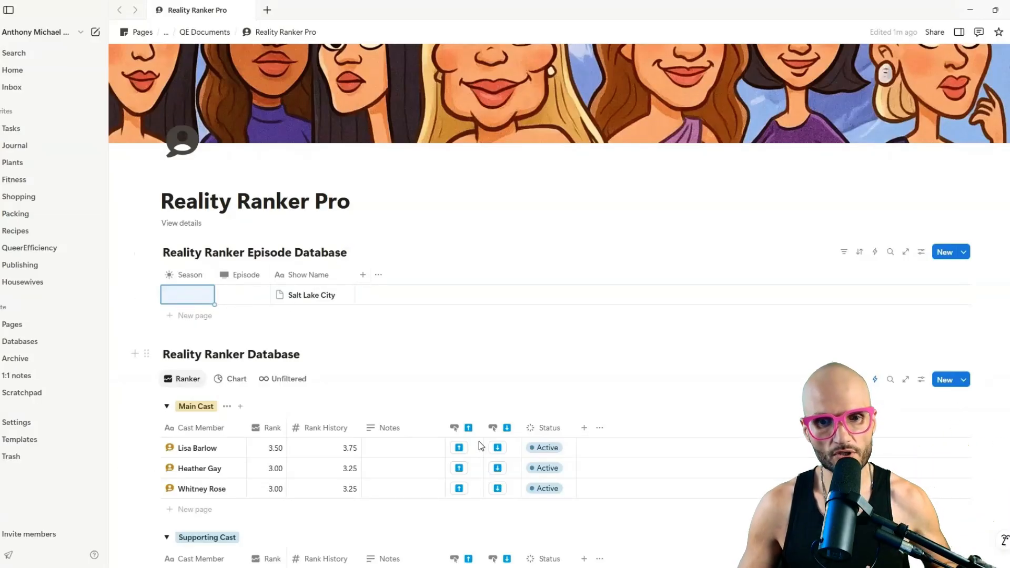
pyautogui.click(527, 517)
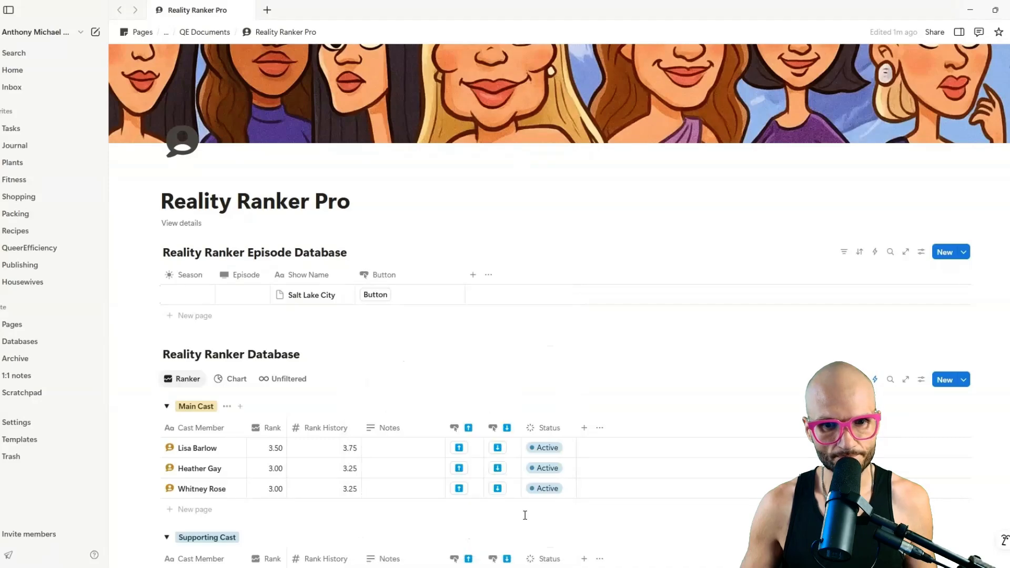
pyautogui.click(405, 276)
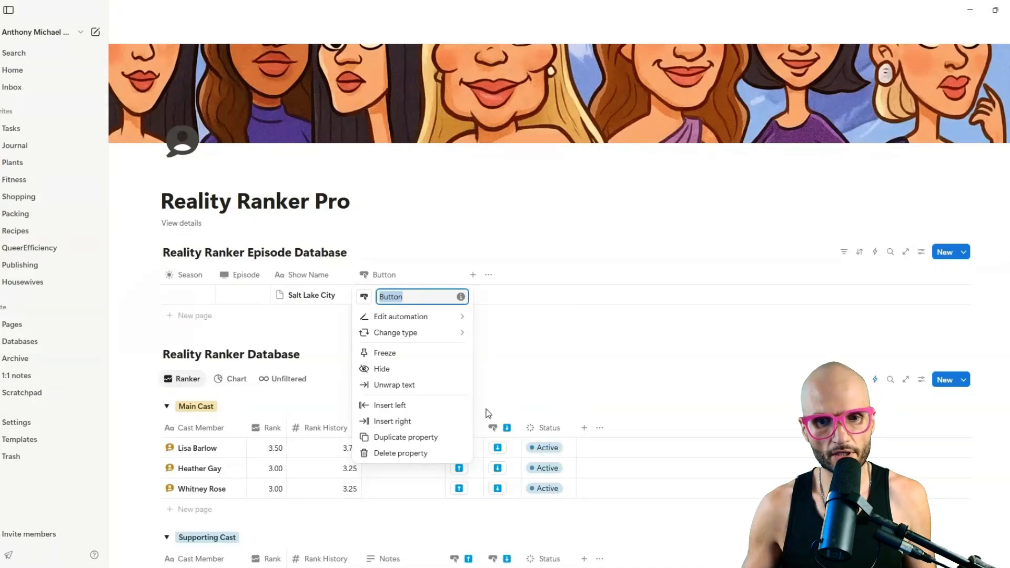
pyautogui.write('⬆️')
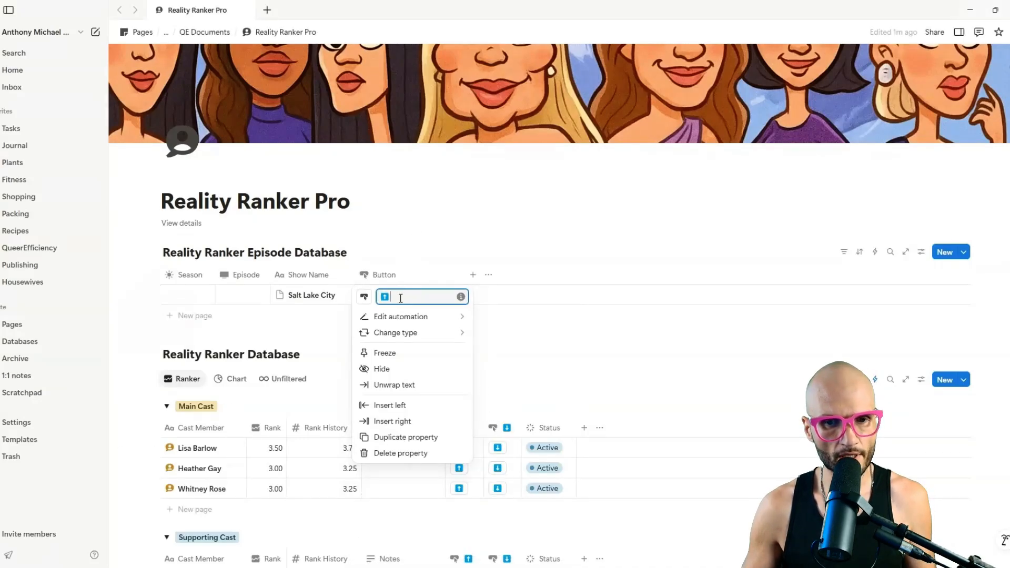
pyautogui.click(413, 264)
pyautogui.moveTo(466, 274); pyautogui.dragTo(247, 284)
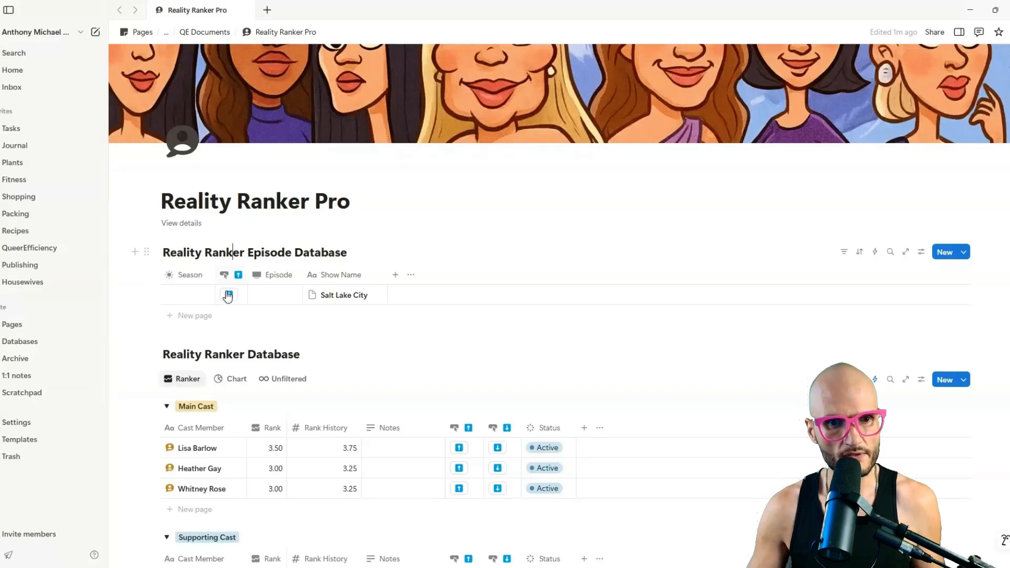
# Open the button's automation and add a new action.
pyautogui.click(230, 273)
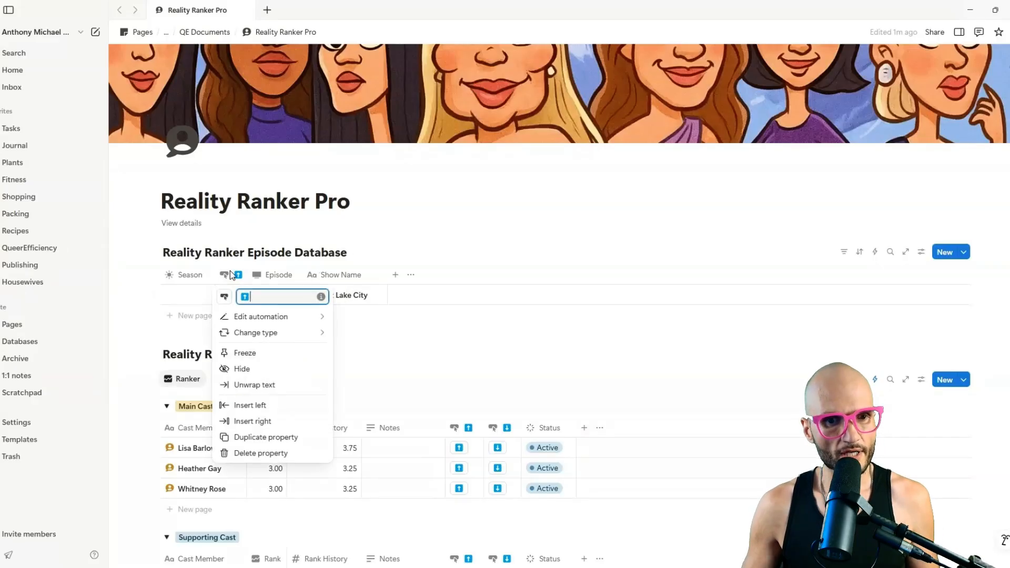
pyautogui.click(279, 316)
pyautogui.click(436, 230)
# Make the button set Season to This page.Season + 1, save, and test it on Salt Lake City.
pyautogui.click(421, 278)
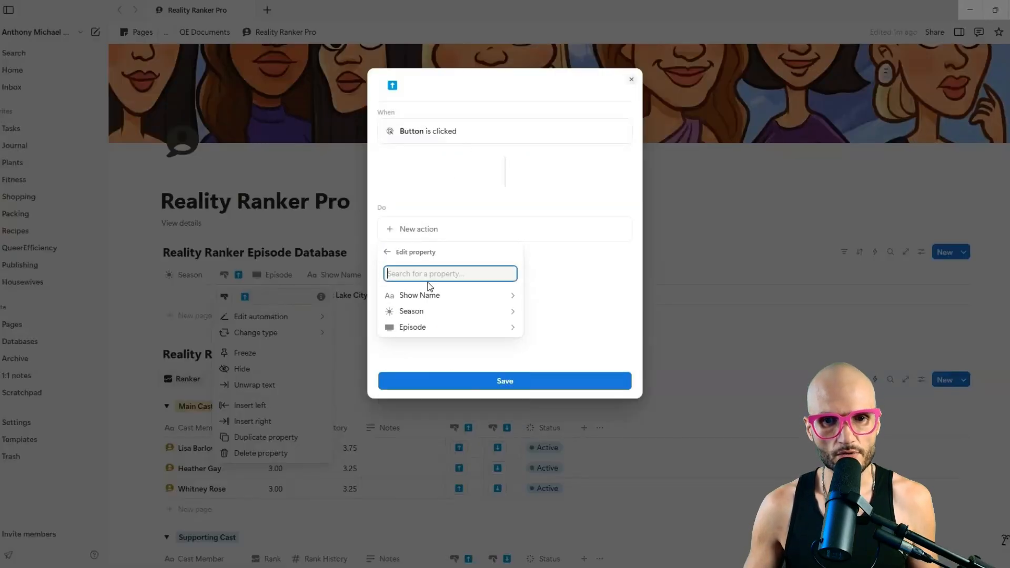
pyautogui.click(436, 314)
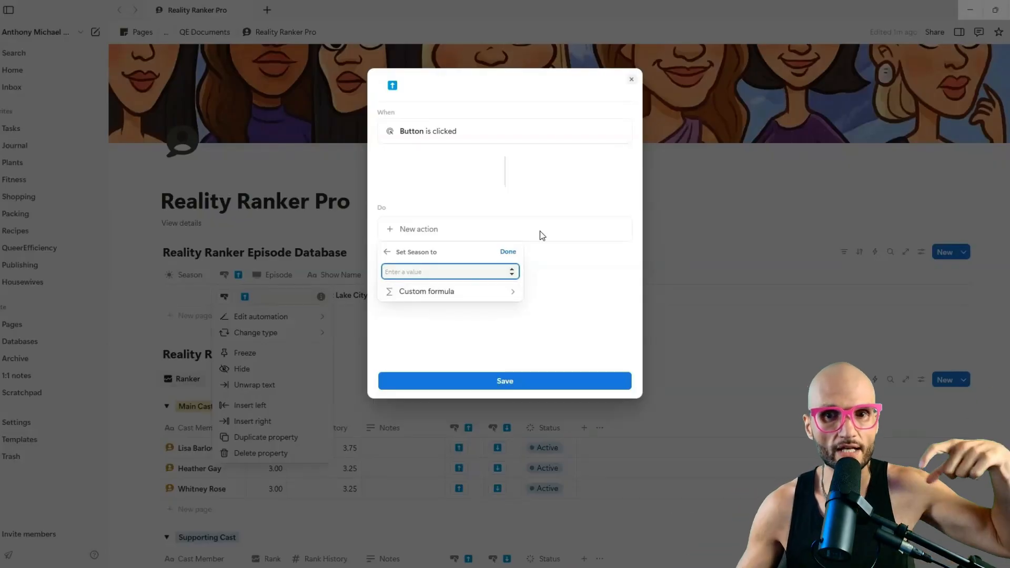
pyautogui.click(441, 290)
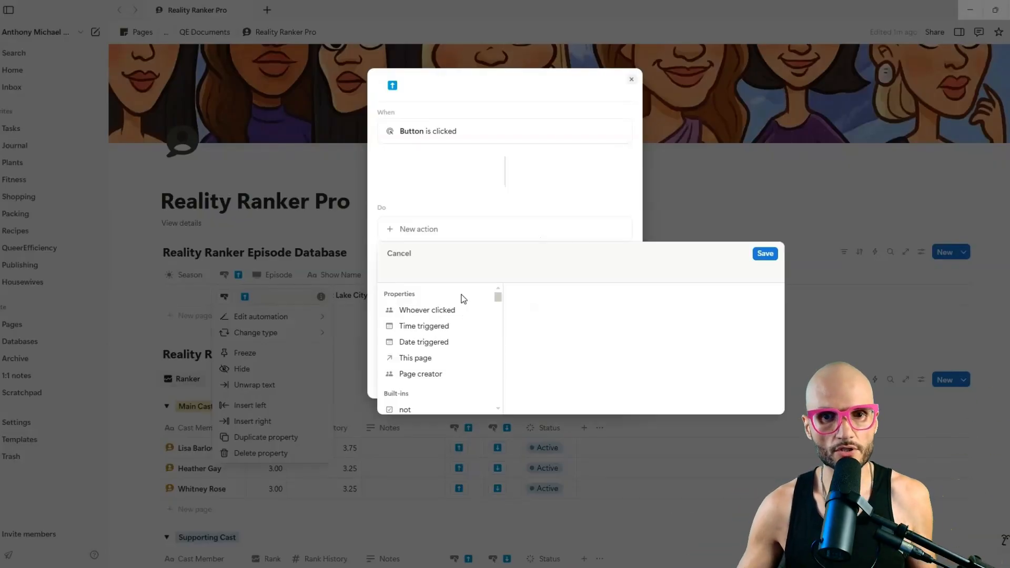
pyautogui.click(419, 359)
pyautogui.click(430, 348)
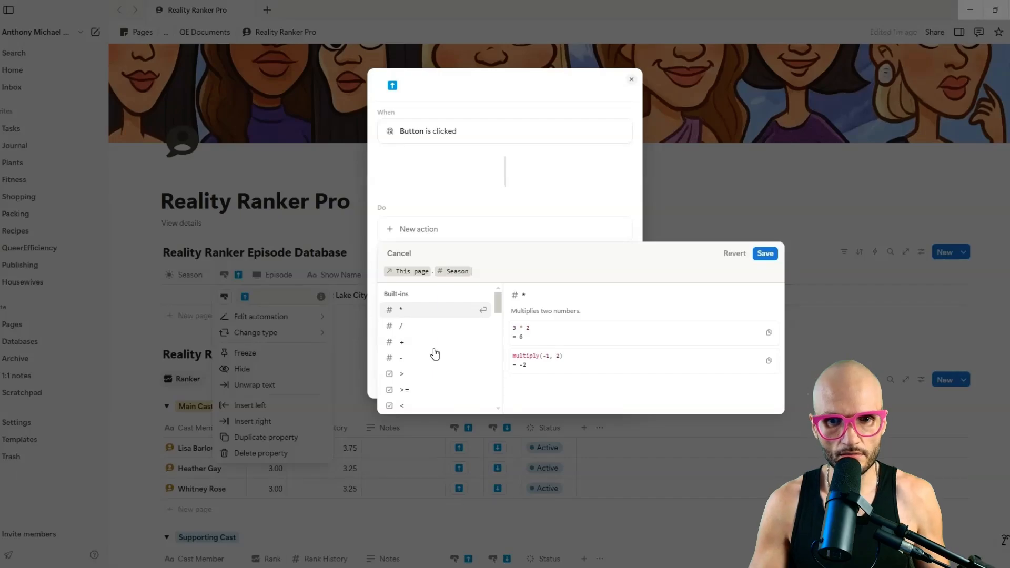
pyautogui.write('+ 1')
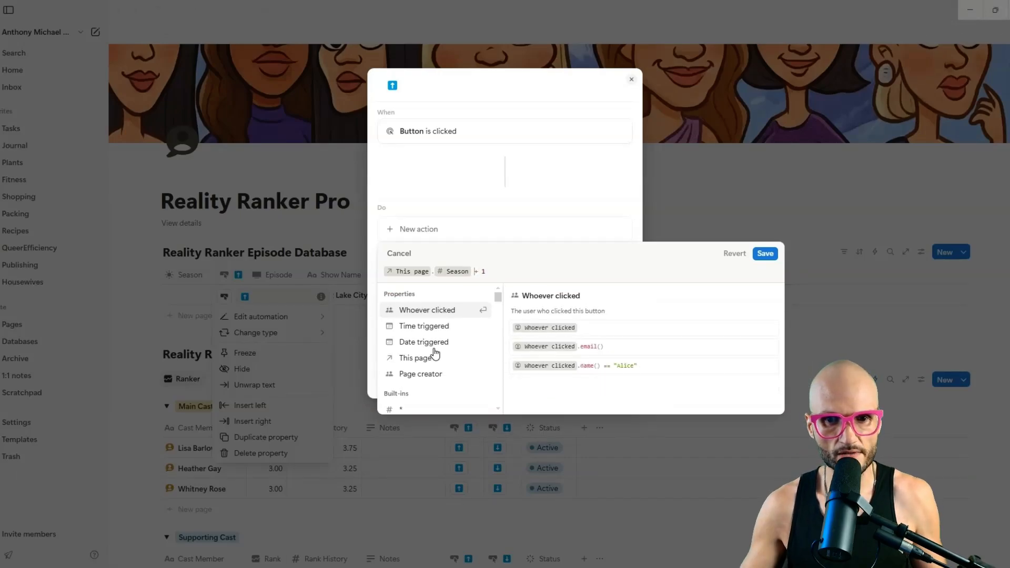
pyautogui.click(765, 254)
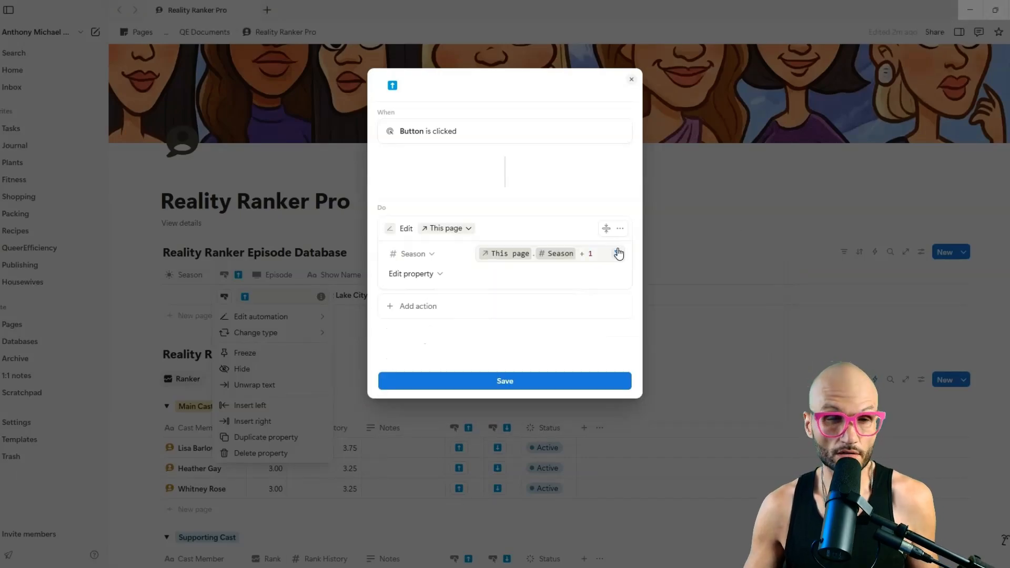
pyautogui.click(552, 383)
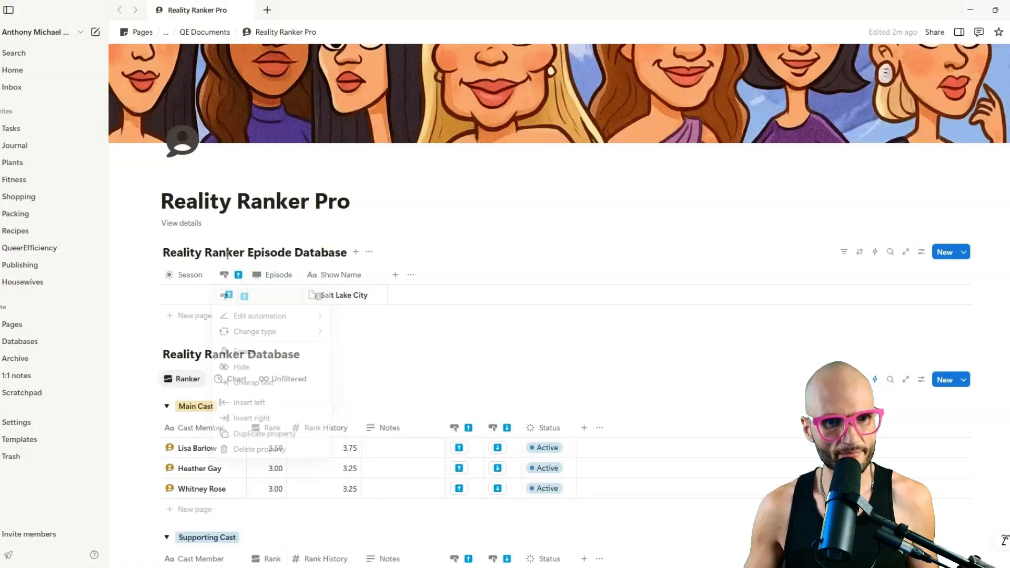
pyautogui.click(227, 295)
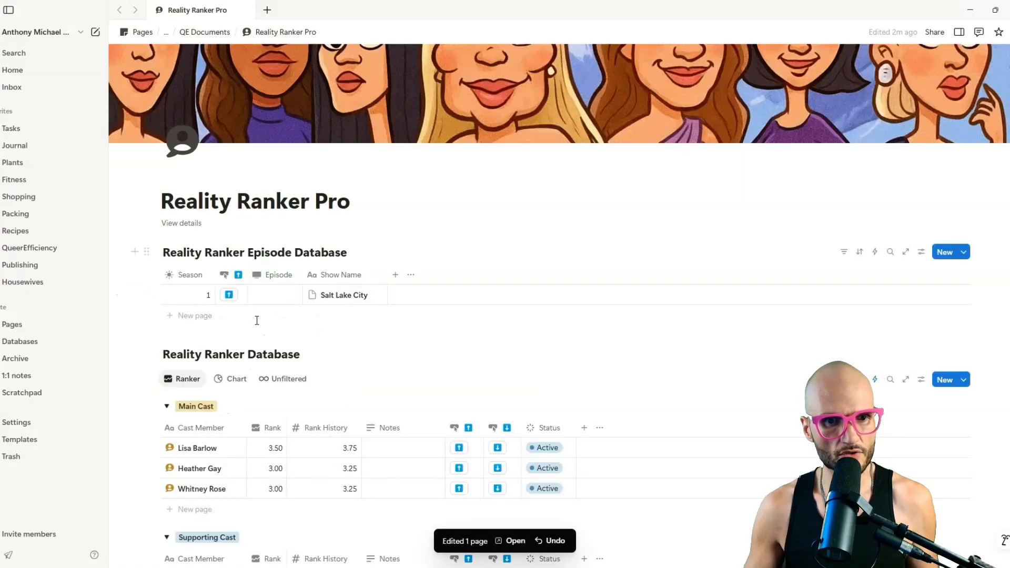
# Duplicate the button property, move the copy after Episode, and remove '(1)' from its name.
pyautogui.click(238, 275)
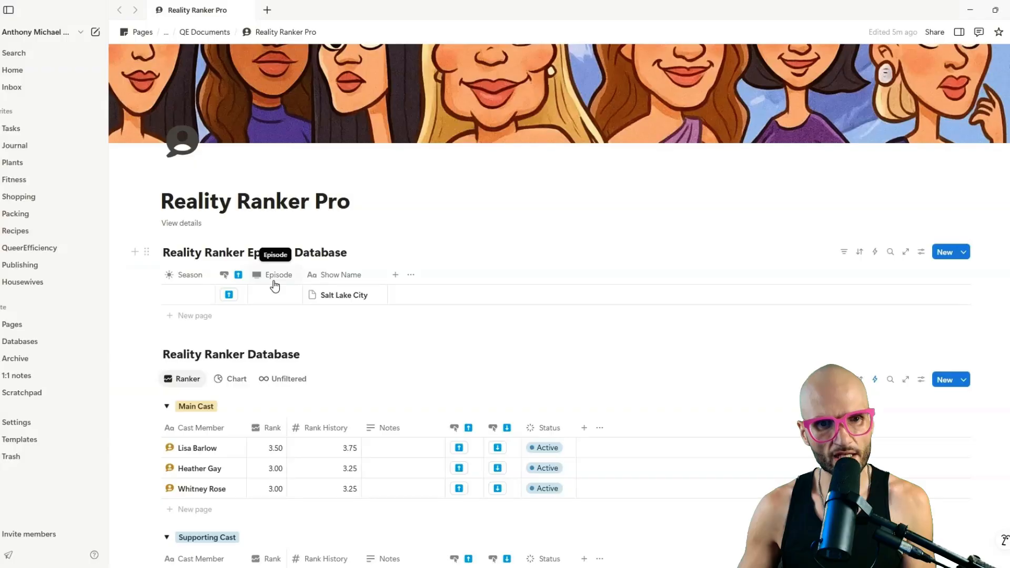
pyautogui.click(238, 275)
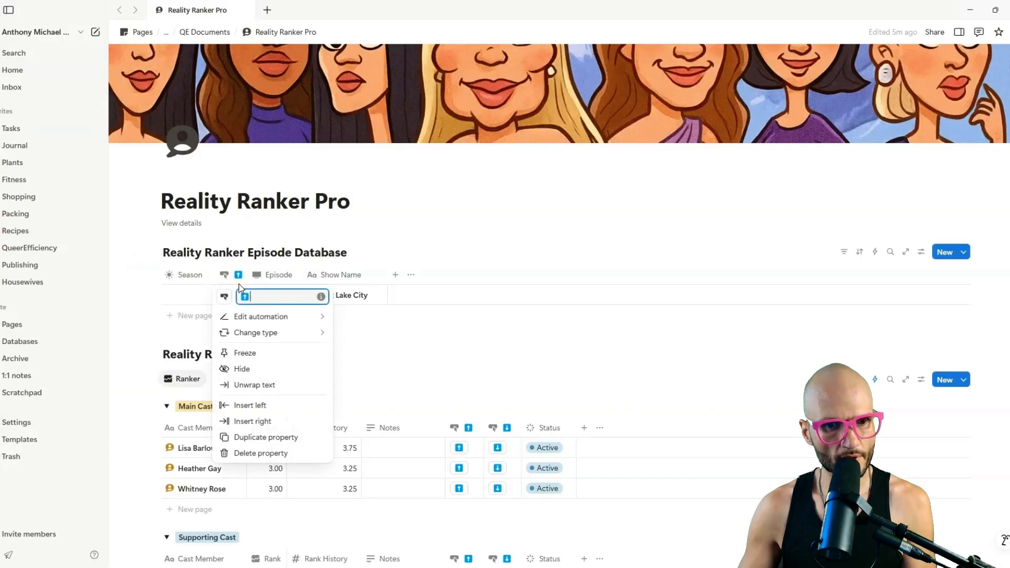
pyautogui.click(279, 438)
pyautogui.moveTo(266, 276); pyautogui.dragTo(323, 277)
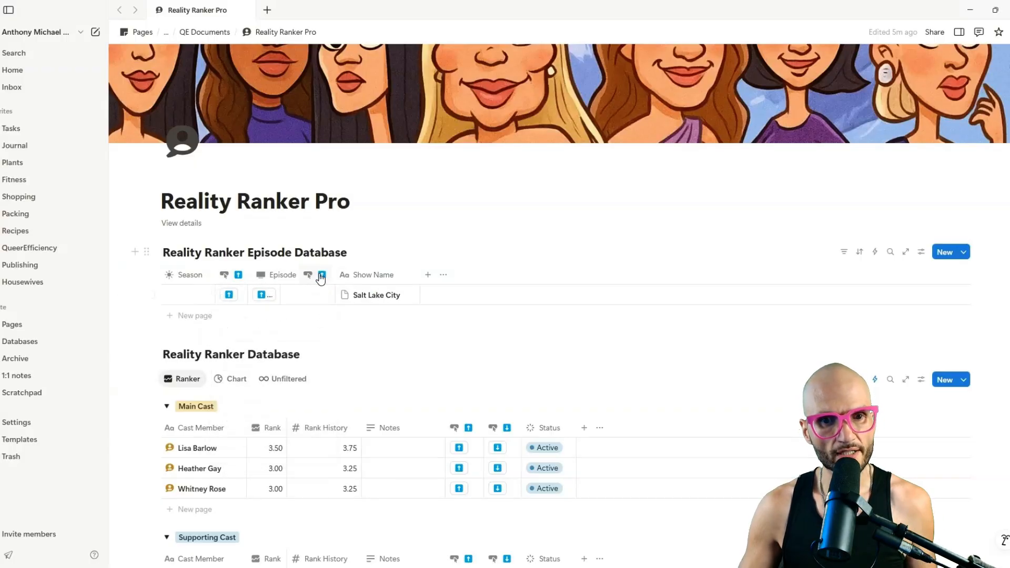
pyautogui.click(326, 276)
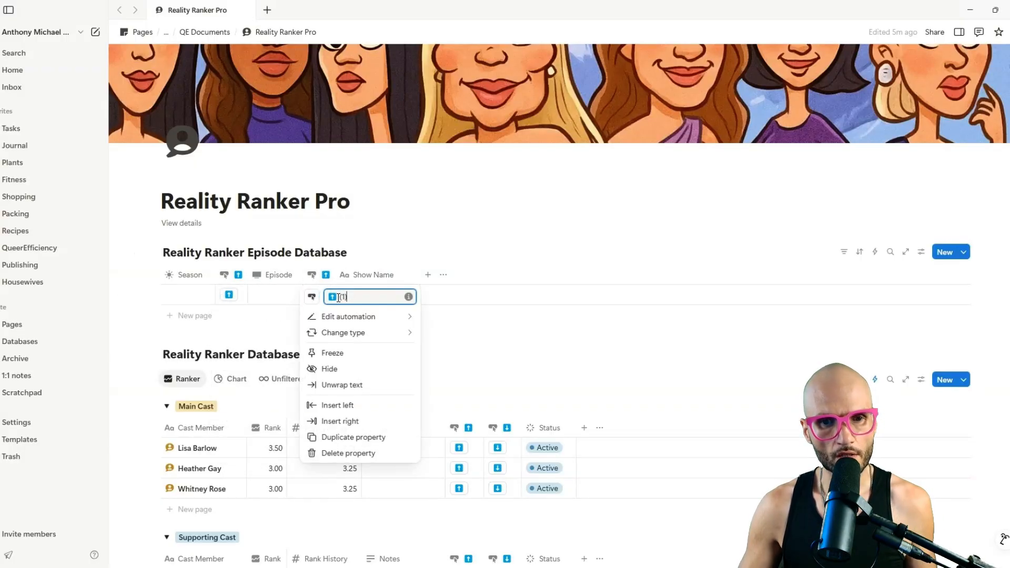
pyautogui.press('BackSpace')
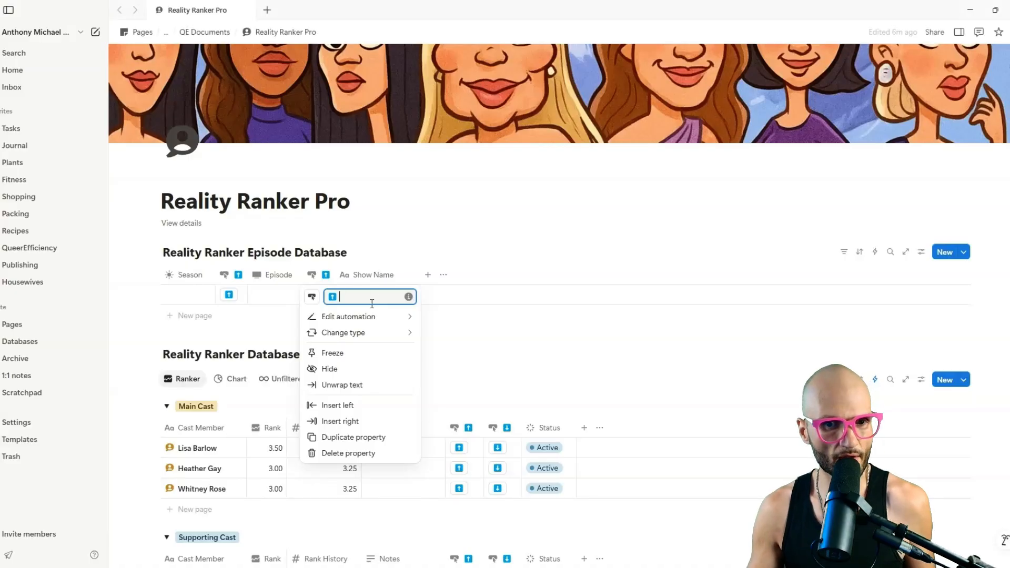
# Switch the copied button's action to edit Episode with the formula This page.Episode + 1.
pyautogui.click(342, 250)
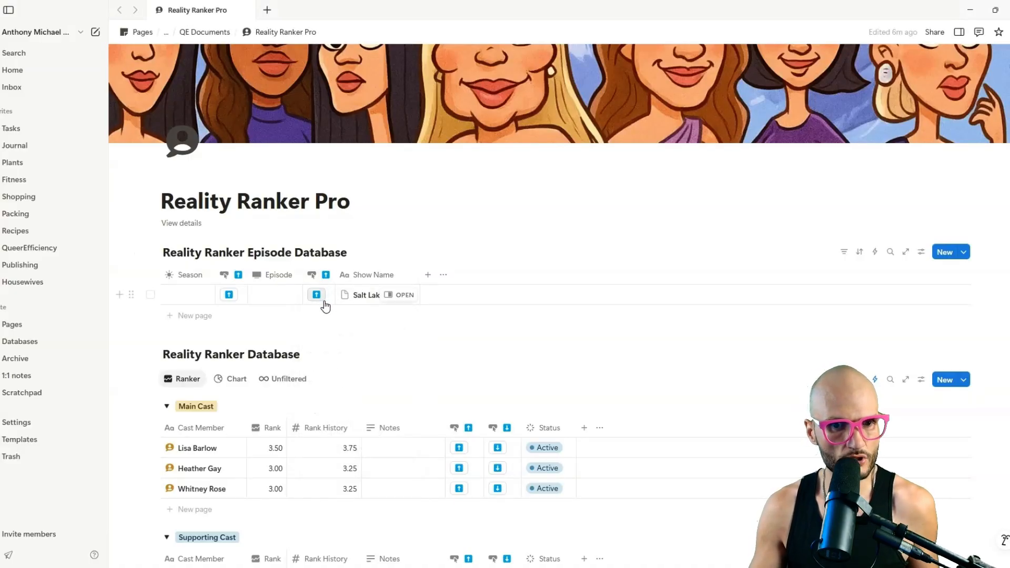
pyautogui.click(322, 274)
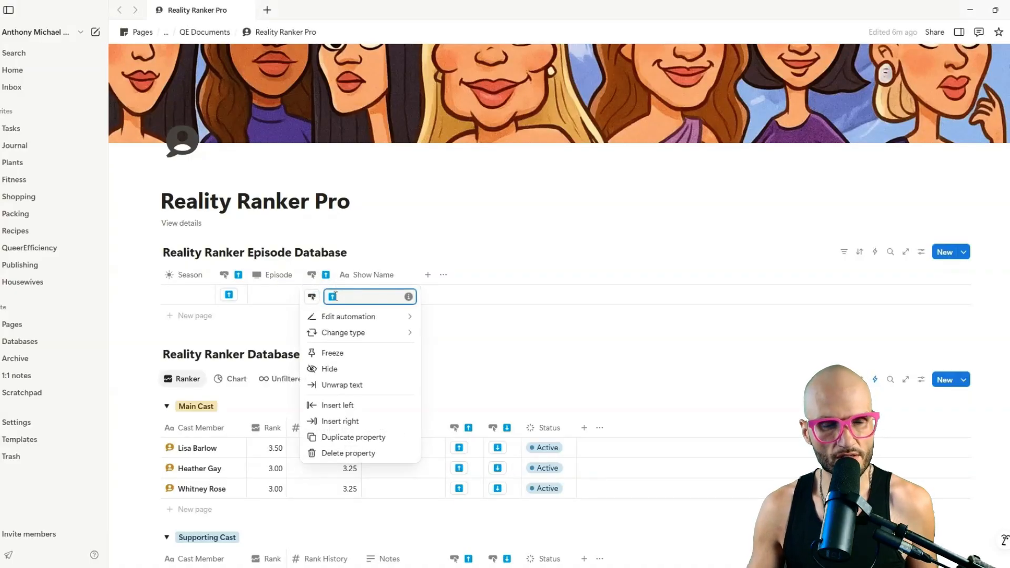
pyautogui.click(360, 318)
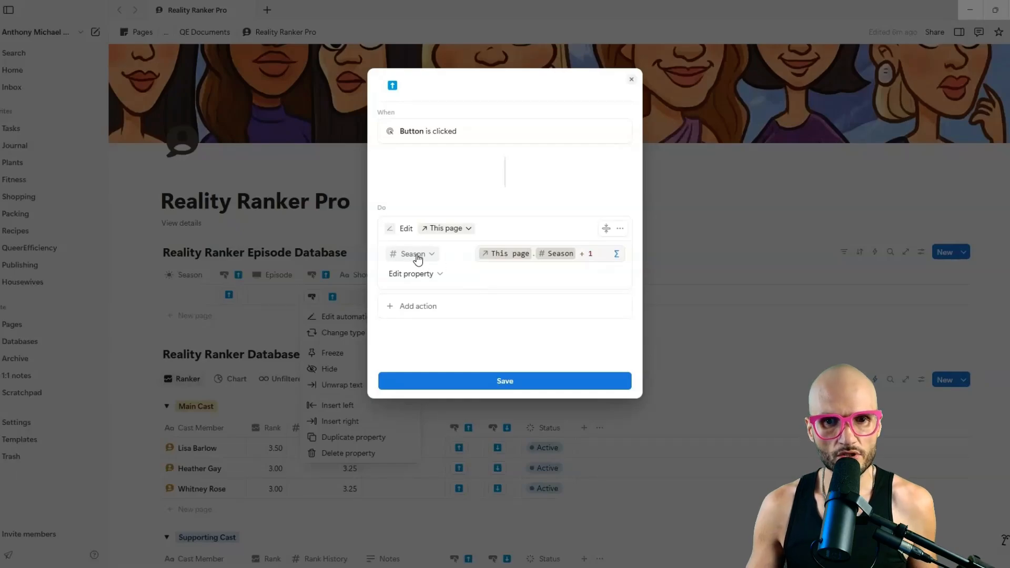
pyautogui.click(392, 255)
pyautogui.click(413, 316)
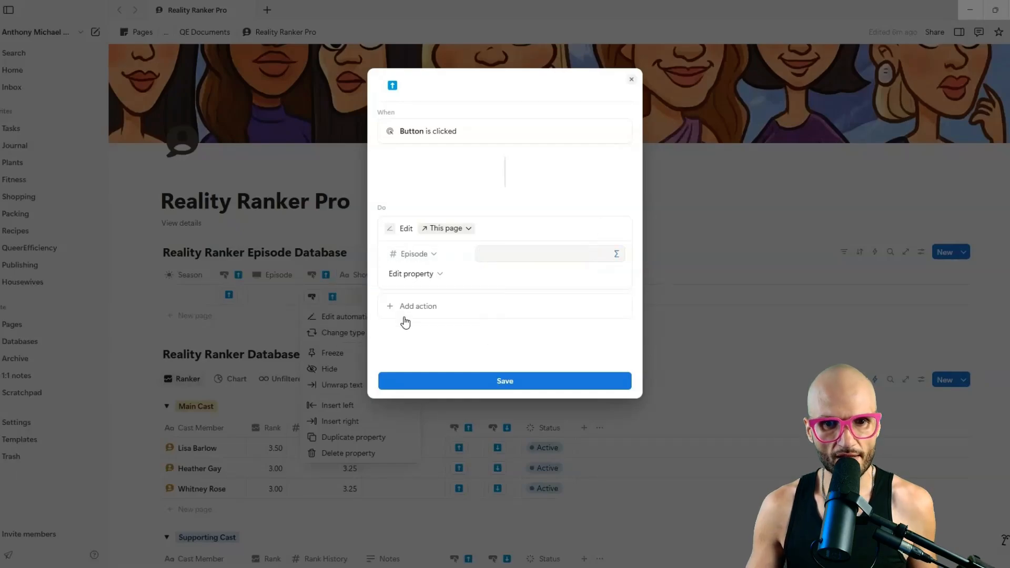
pyautogui.click(617, 255)
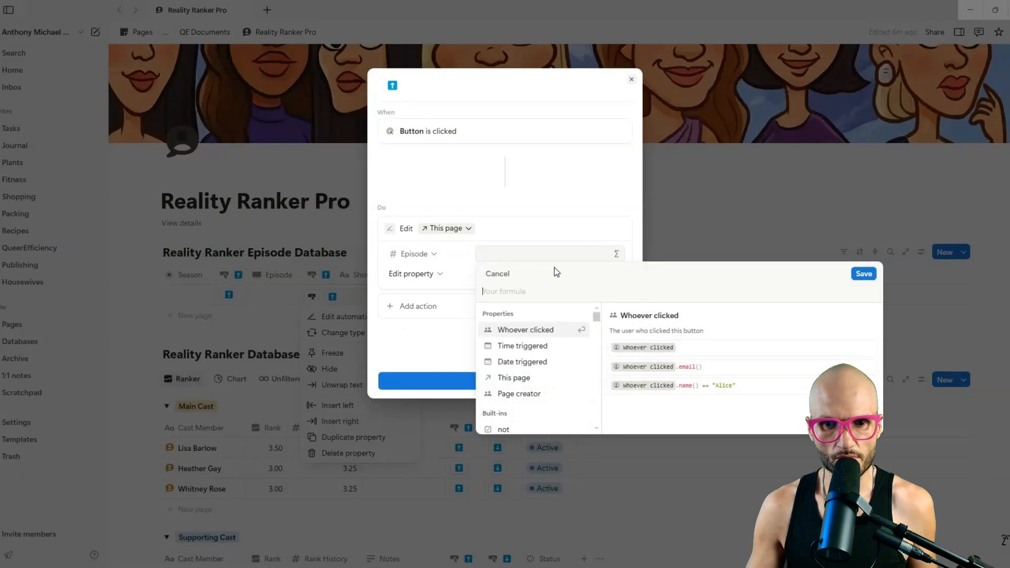
pyautogui.click(535, 377)
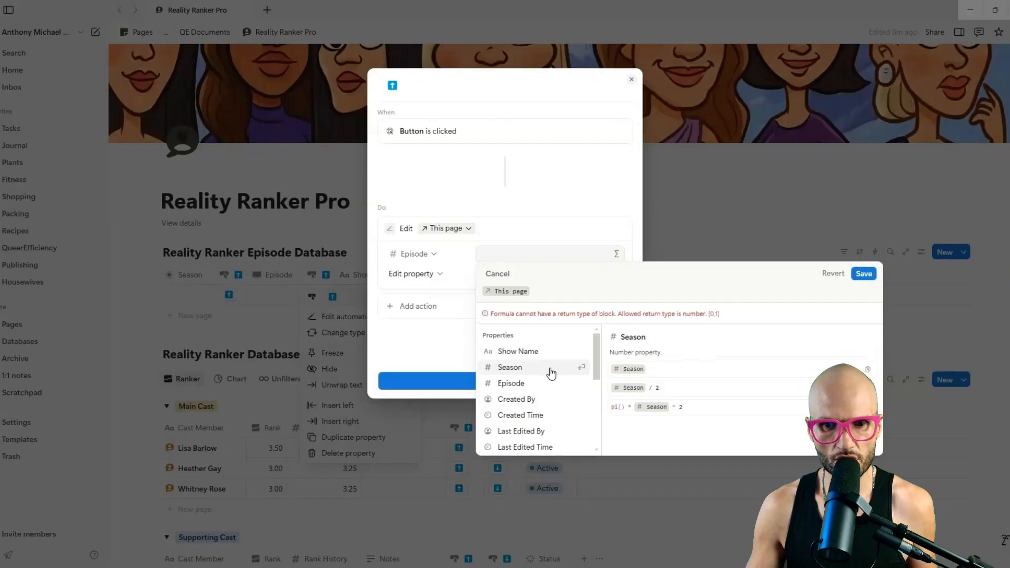
pyautogui.click(540, 382)
pyautogui.write('+ 1')
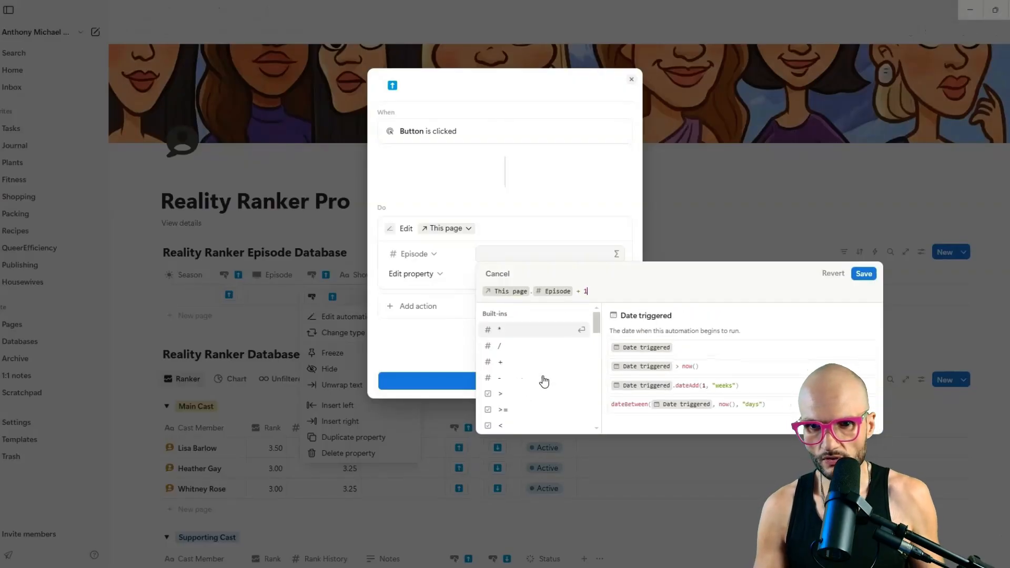
pyautogui.press('Return')
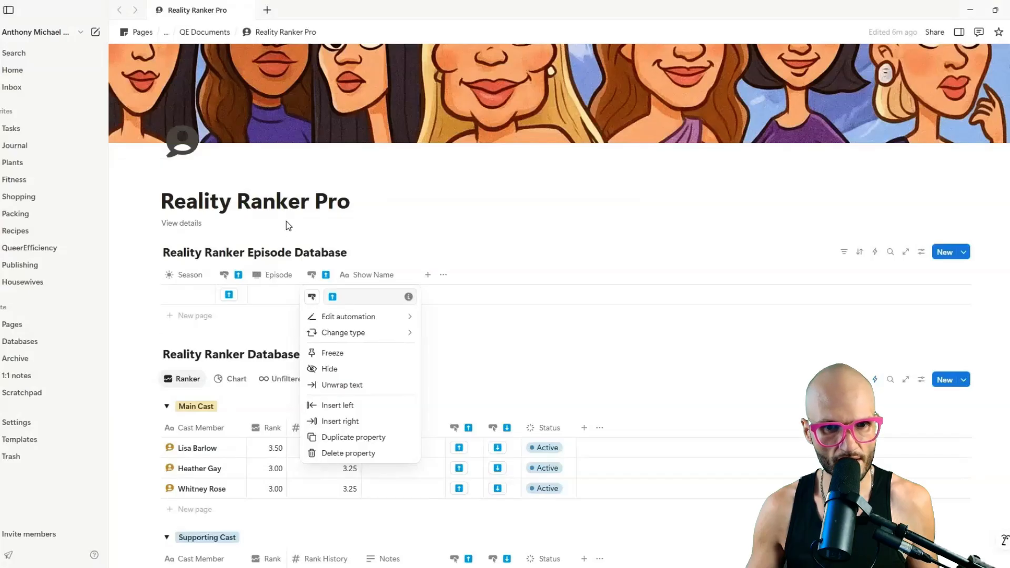
pyautogui.click(243, 308)
# Test the buttons on the Salt Lake City row, pressing Season twice to reach 3 and Episode once.
pyautogui.click(229, 295)
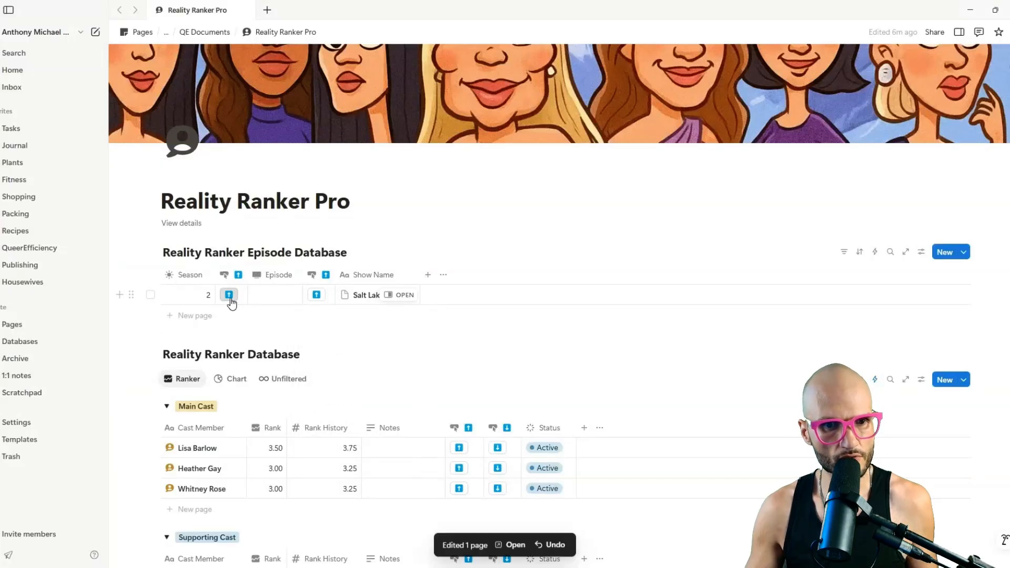
pyautogui.click(316, 295)
pyautogui.click(228, 295)
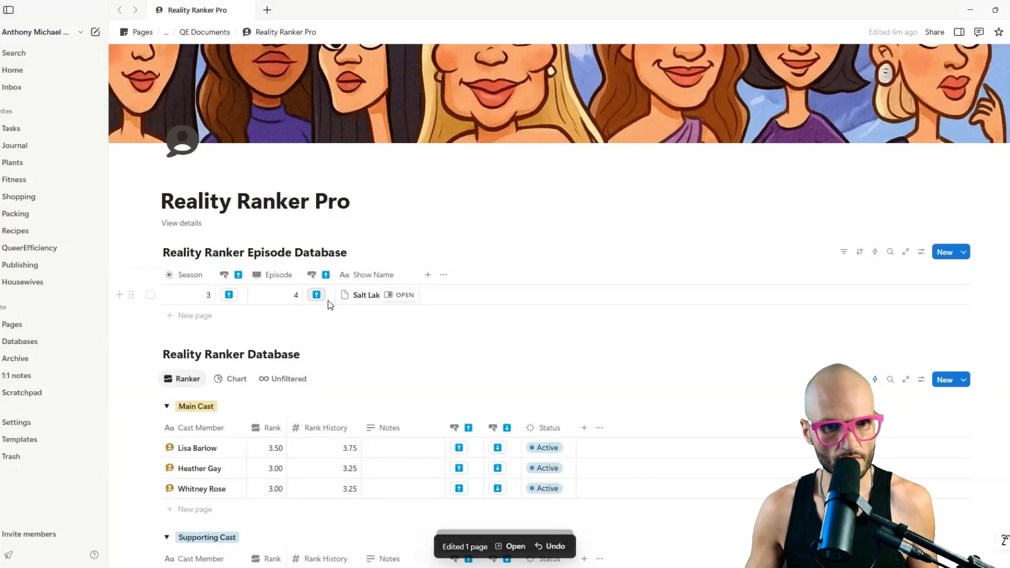
# Give the Season button column a sun icon and narrow the Season and Episode columns.
pyautogui.click(234, 280)
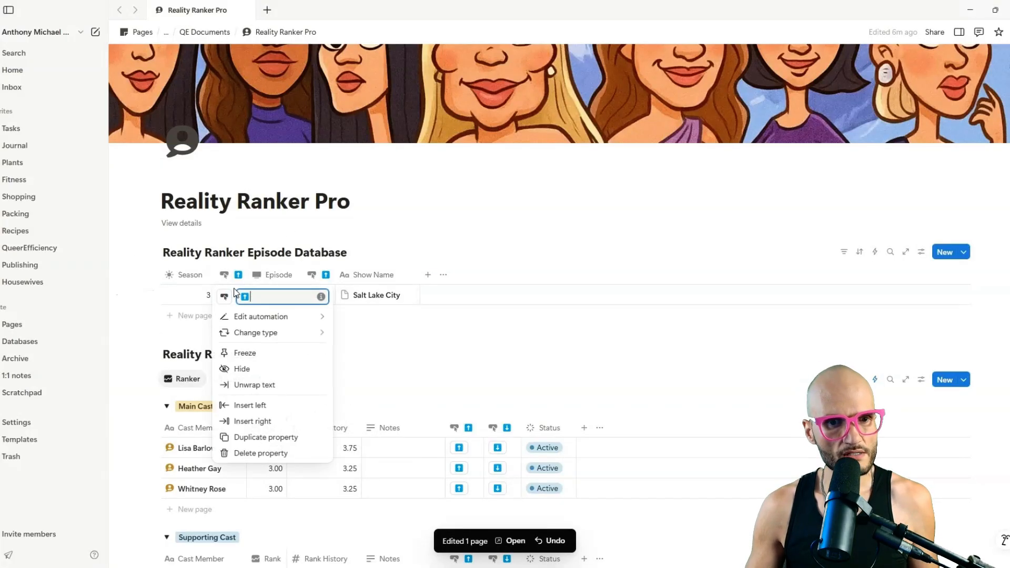
pyautogui.click(227, 297)
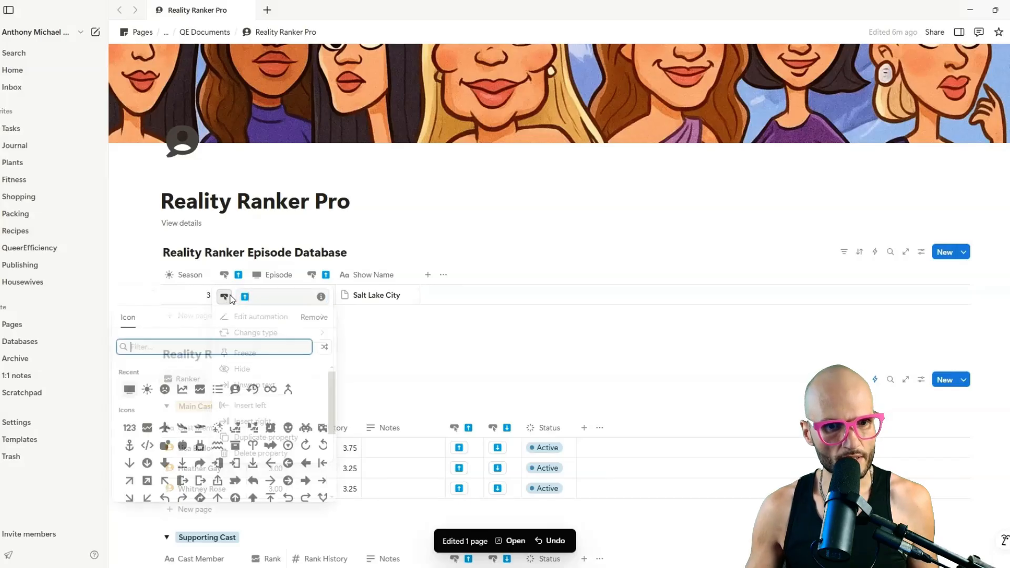
pyautogui.click(149, 388)
pyautogui.click(191, 284)
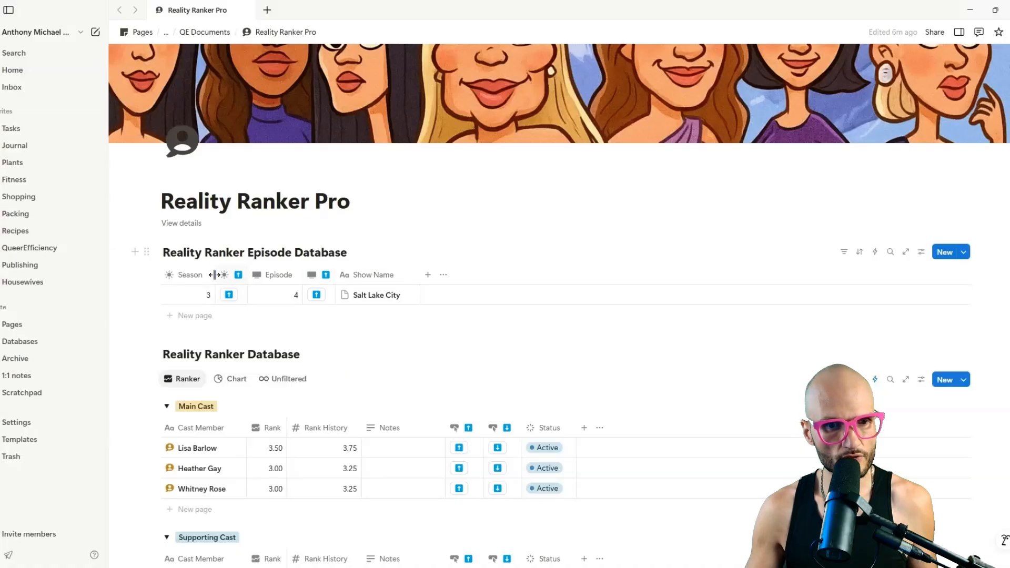
pyautogui.moveTo(205, 279); pyautogui.dragTo(208, 275)
pyautogui.moveTo(295, 275); pyautogui.dragTo(290, 273)
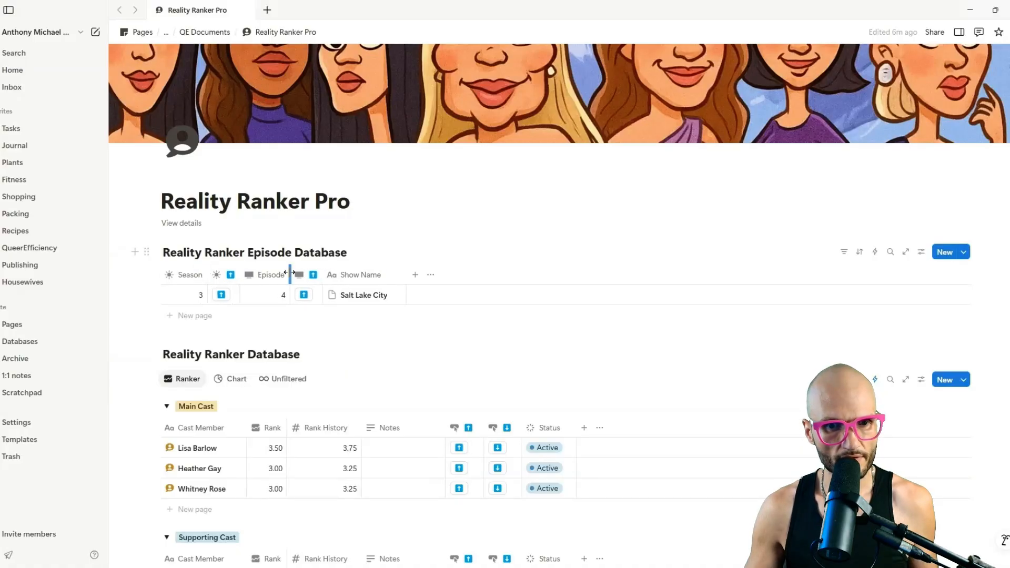
pyautogui.click(330, 209)
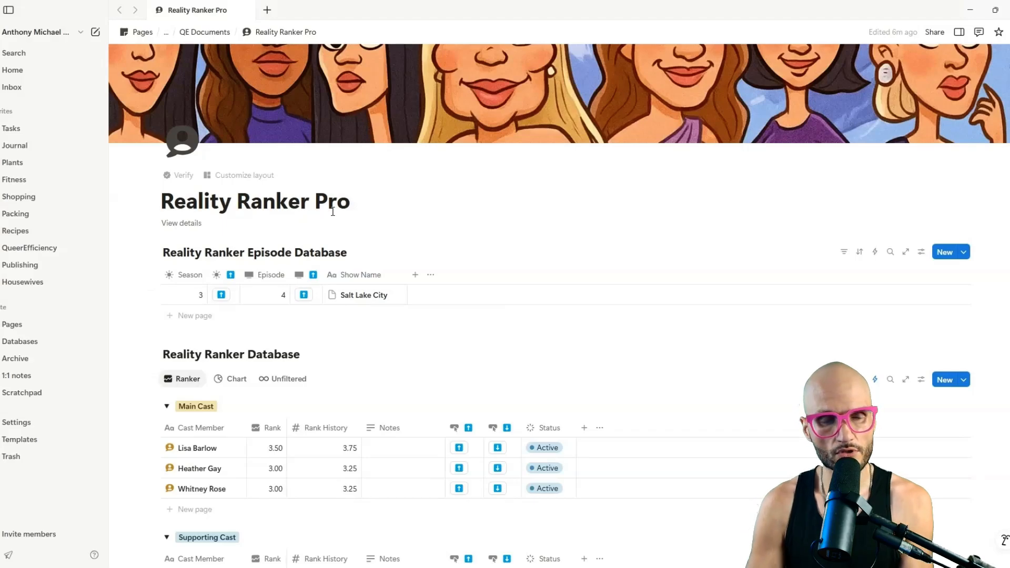
pyautogui.click(203, 294)
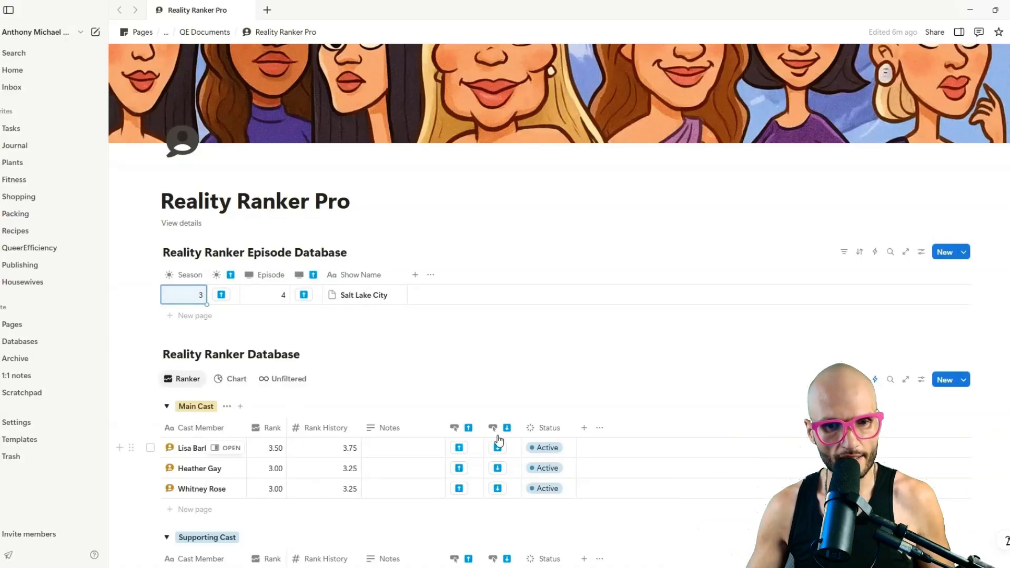
pyautogui.scroll(-8, 407, 453)
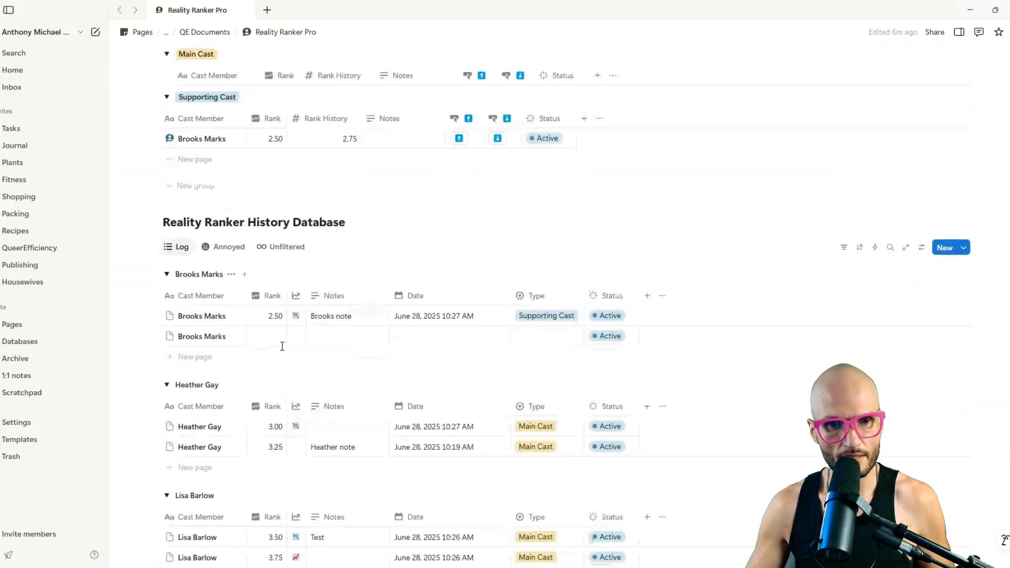
pyautogui.scroll(6, 394, 416)
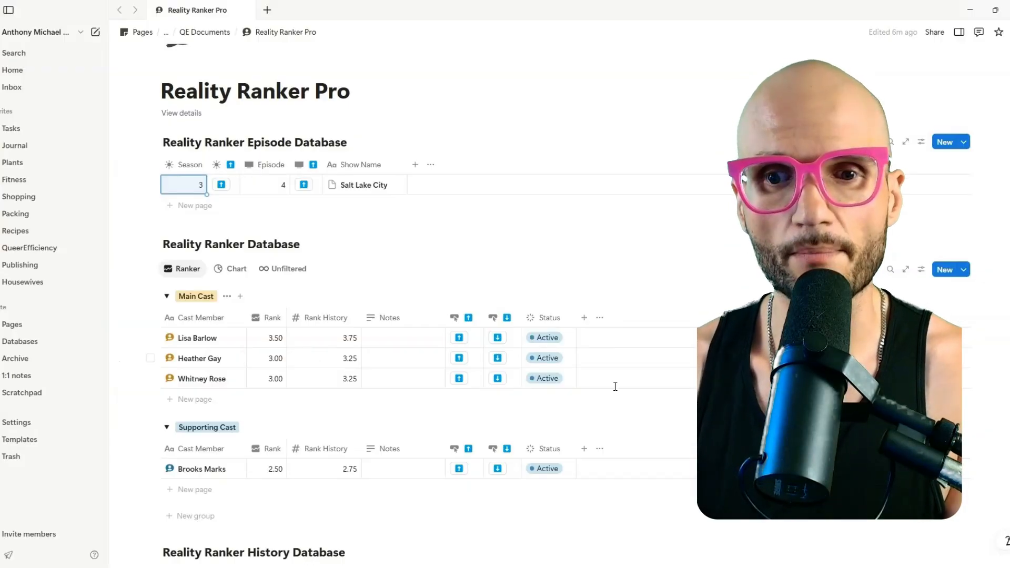
# Add a relation property in the cast database linking to Reality Ranker Episode Database.
pyautogui.click(585, 318)
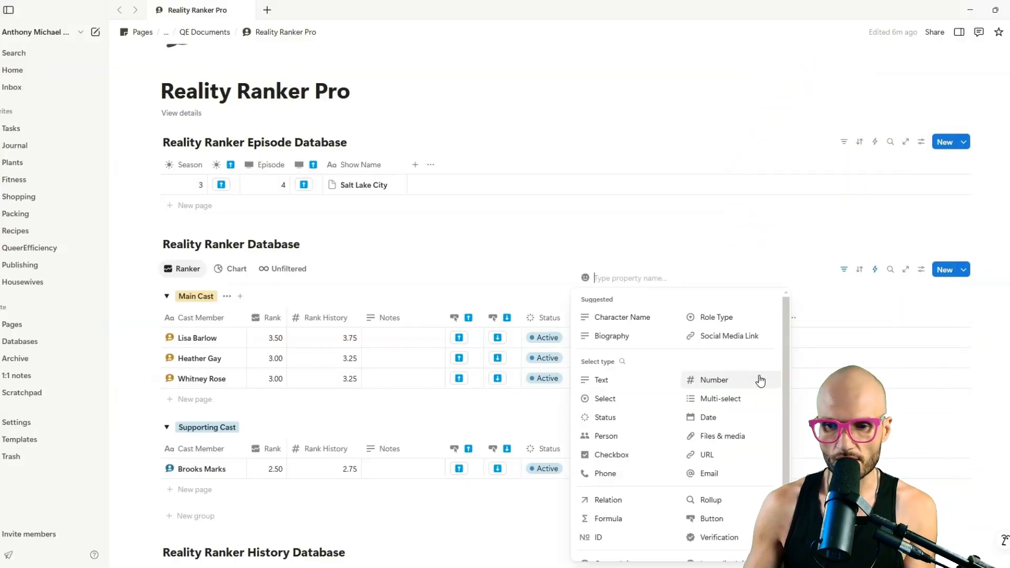
pyautogui.scroll(-2, 737, 369)
pyautogui.click(600, 421)
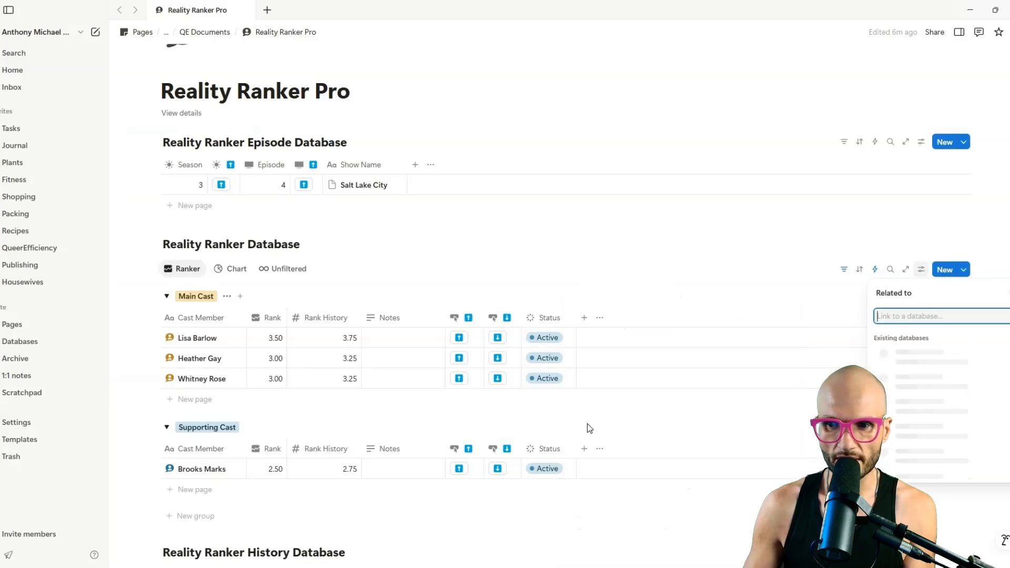
pyautogui.click(963, 380)
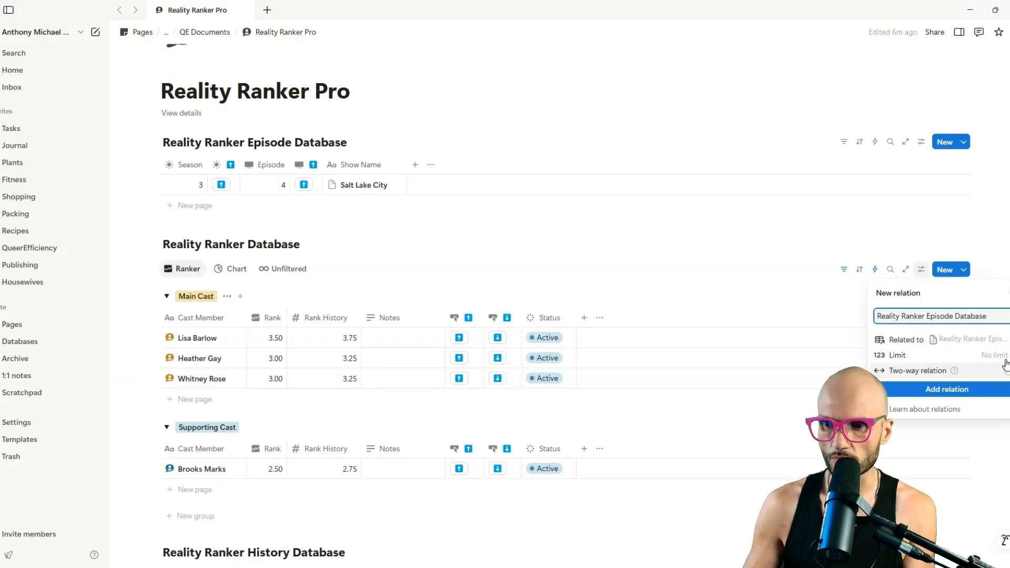
pyautogui.click(955, 389)
pyautogui.press('Escape')
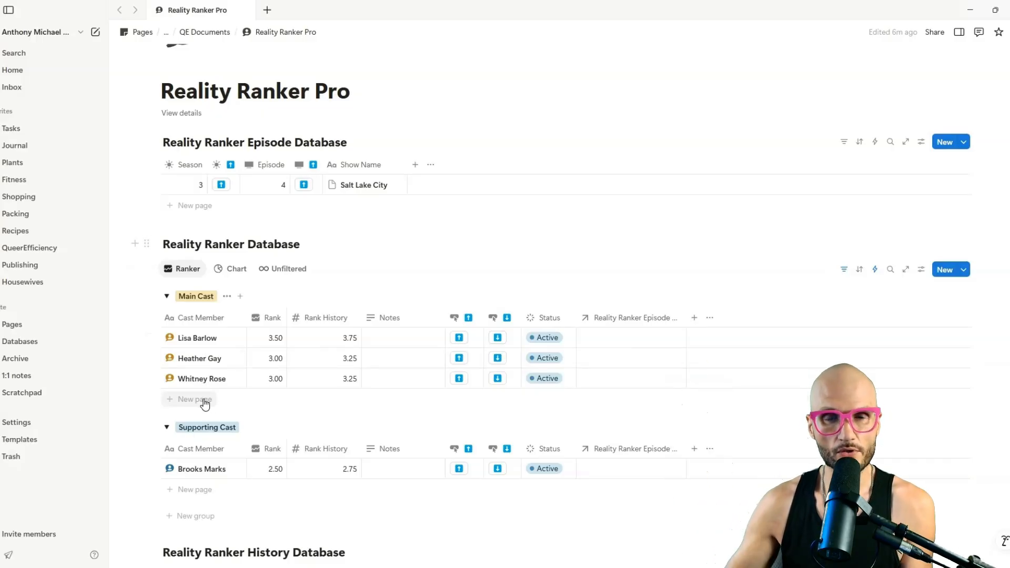
# Link every Main Cast and Supporting Cast row to the Salt Lake City episode.
pyautogui.click(630, 339)
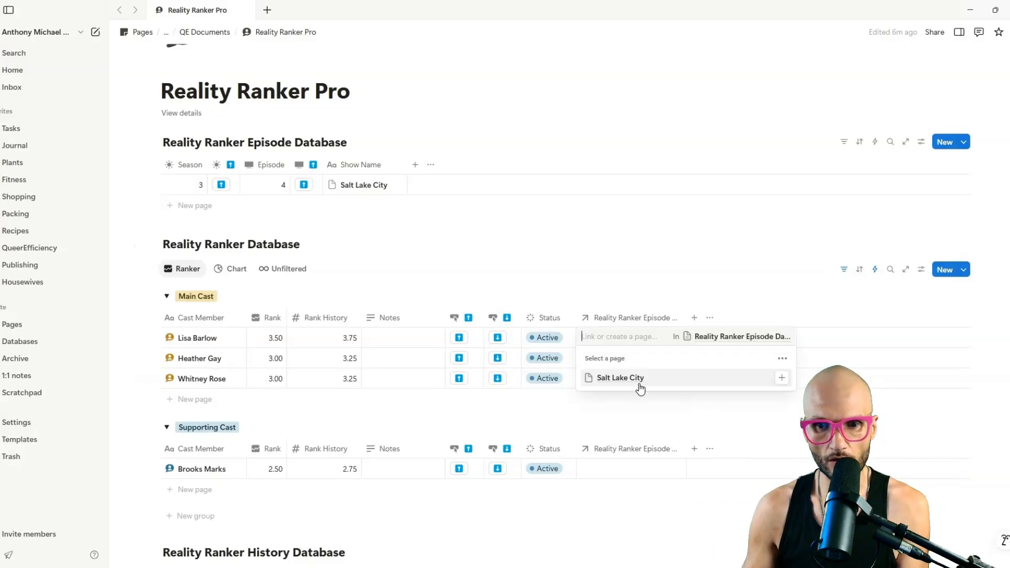
pyautogui.click(638, 381)
pyautogui.press('Escape')
pyautogui.moveTo(684, 347); pyautogui.dragTo(679, 384)
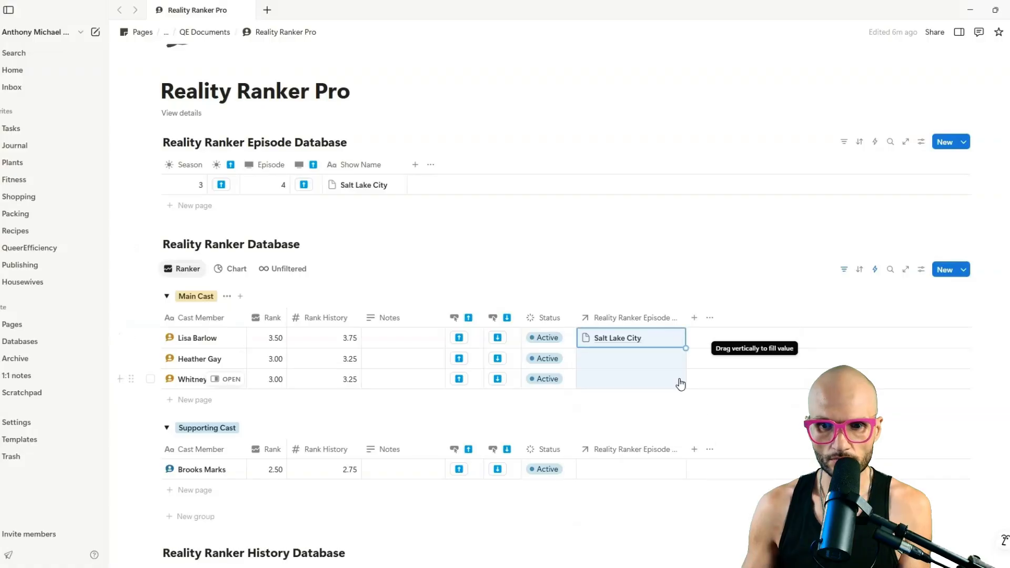
pyautogui.click(645, 472)
pyautogui.click(620, 446)
pyautogui.press('Escape')
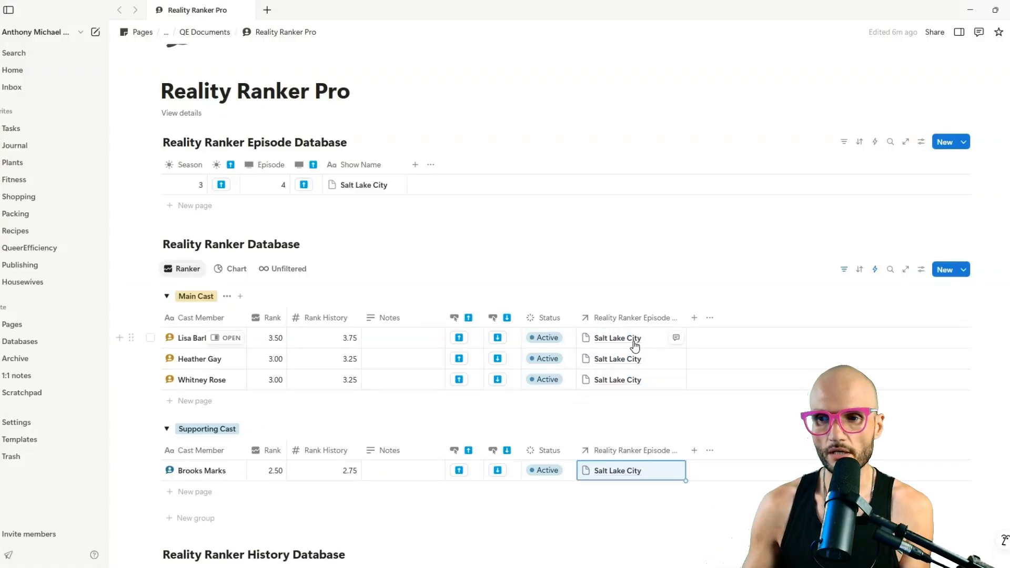
# Set the New Main Cast template's episode relation to Salt Lake City.
pyautogui.click(964, 270)
pyautogui.click(1005, 310)
pyautogui.click(942, 343)
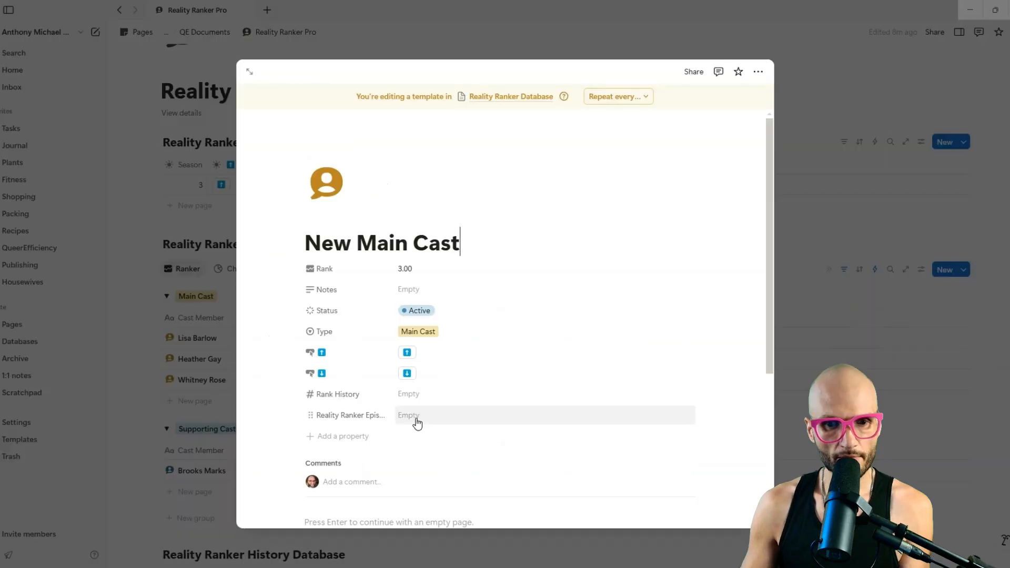
pyautogui.click(413, 416)
pyautogui.click(459, 392)
pyautogui.click(912, 219)
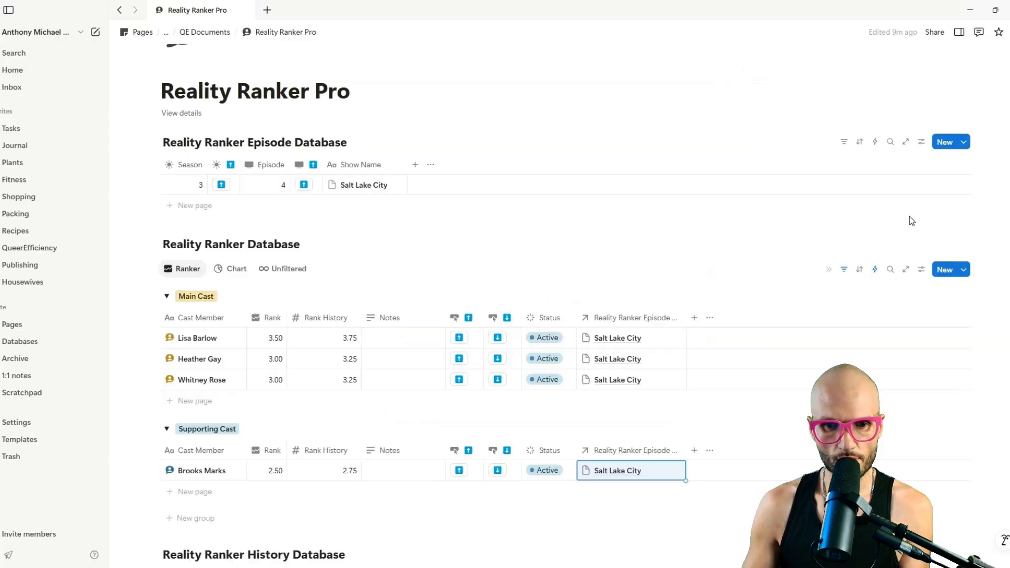
# Set the New Supporting Cast template's episode relation to Salt Lake City and narrow the relation column.
pyautogui.click(965, 272)
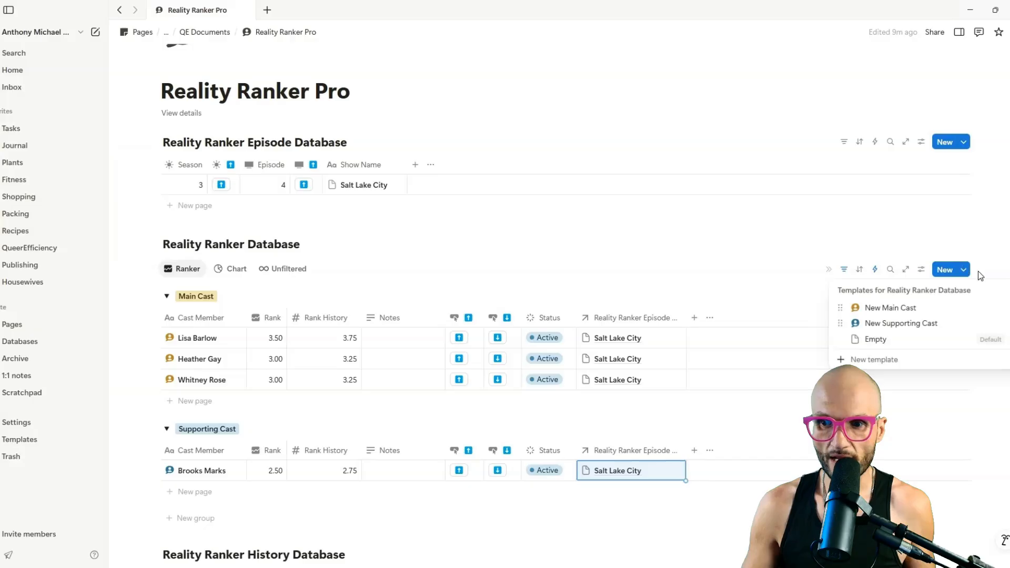
pyautogui.click(991, 323)
pyautogui.click(910, 358)
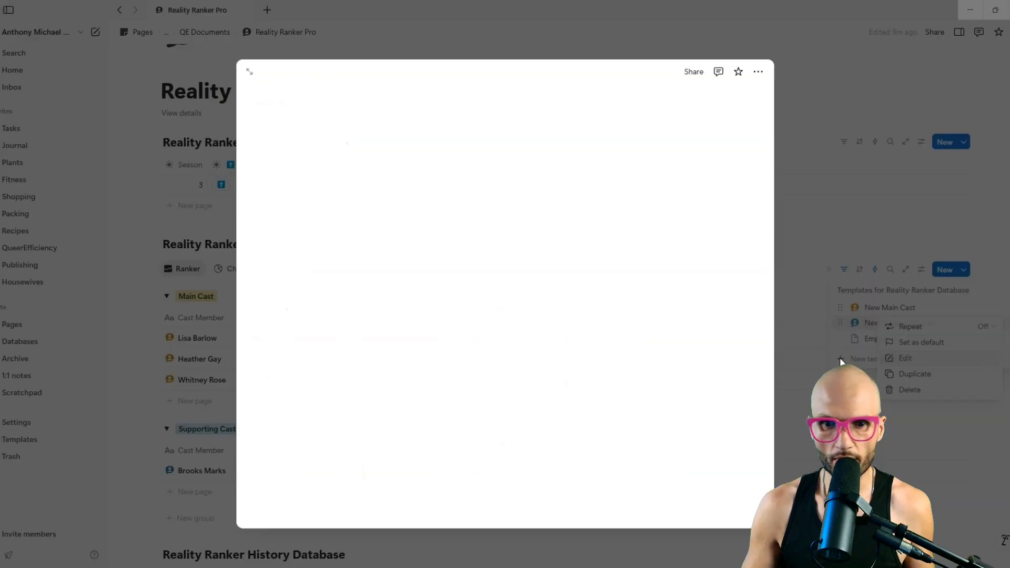
pyautogui.click(417, 416)
pyautogui.click(448, 393)
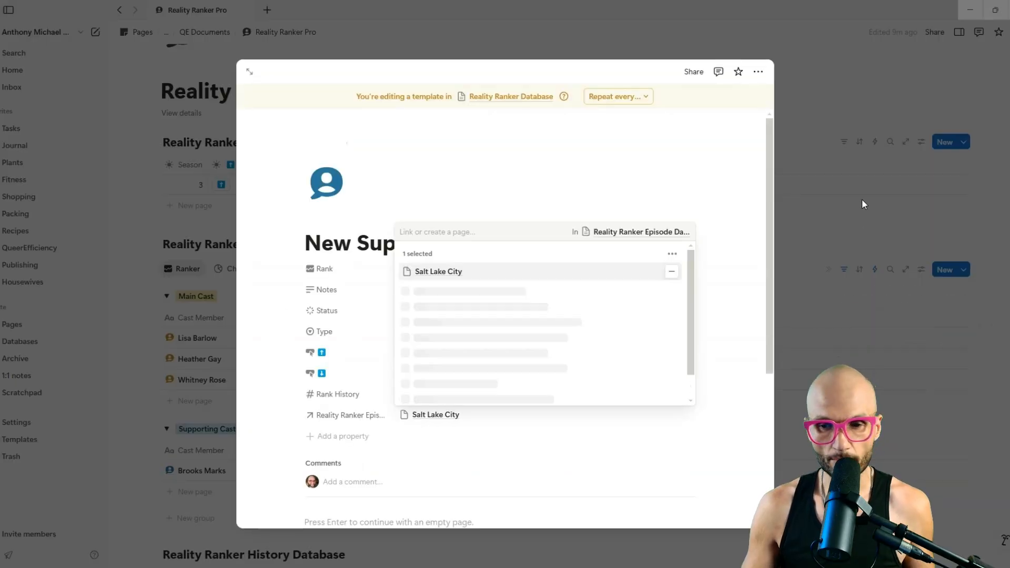
pyautogui.click(862, 199)
pyautogui.click(862, 199)
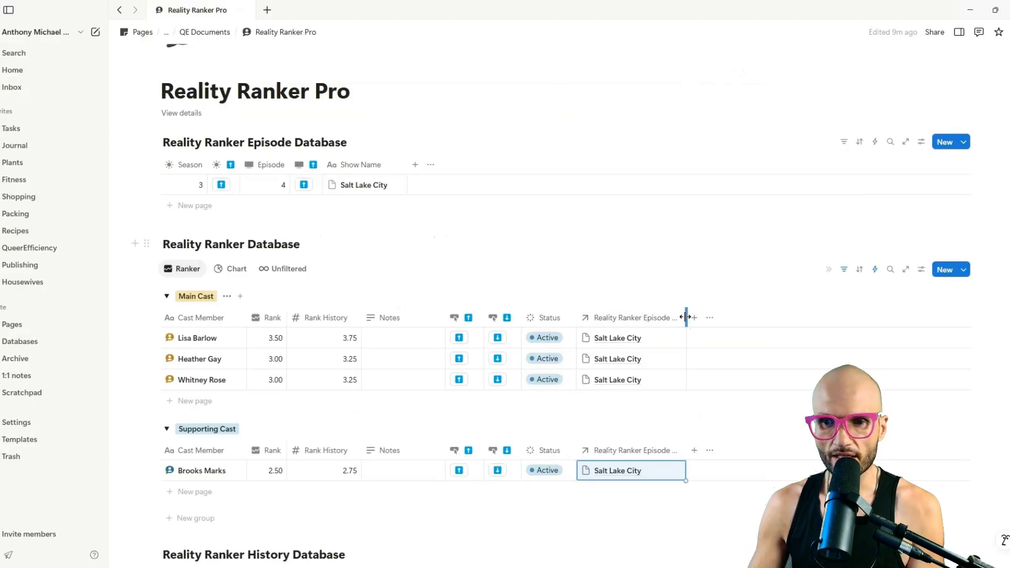
pyautogui.moveTo(686, 318); pyautogui.dragTo(660, 319)
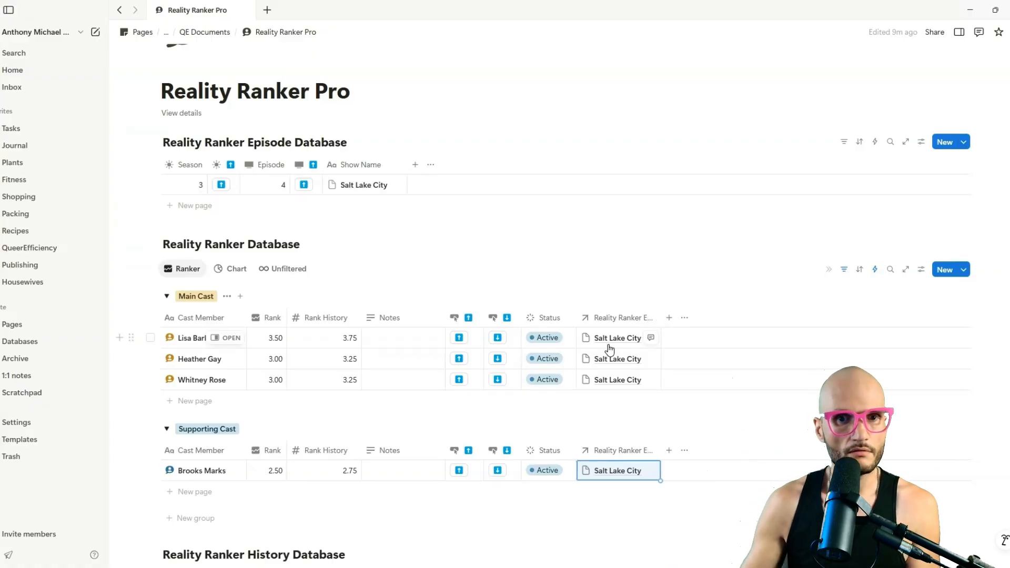
pyautogui.click(352, 186)
pyautogui.write('jfioewajfiopeawjfiowea')
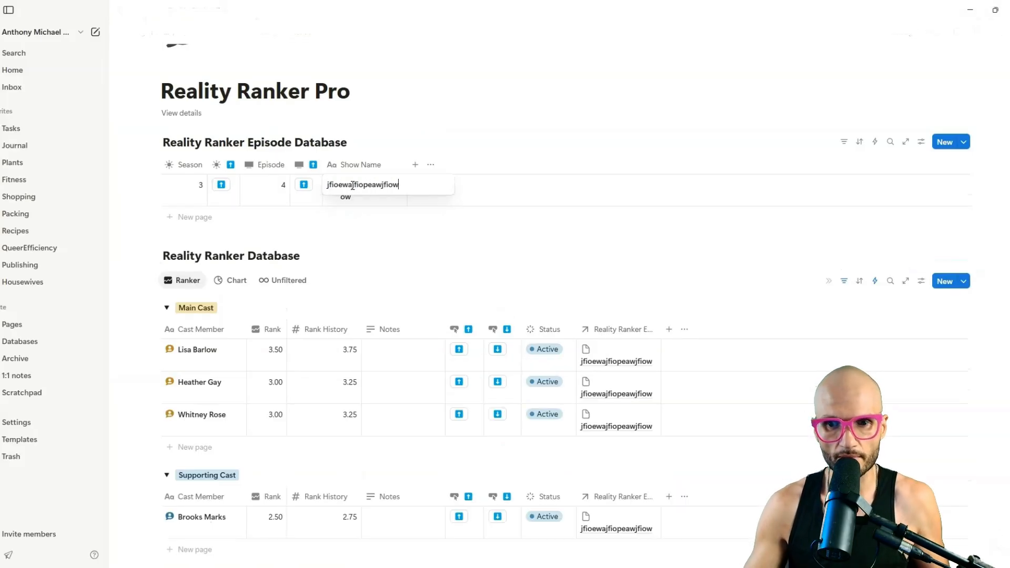
pyautogui.press('BackSpace')
pyautogui.press('BackSpace')
pyautogui.press('BackSpace')
pyautogui.press('BackSpace')
pyautogui.press('BackSpace')
pyautogui.press('BackSpace')
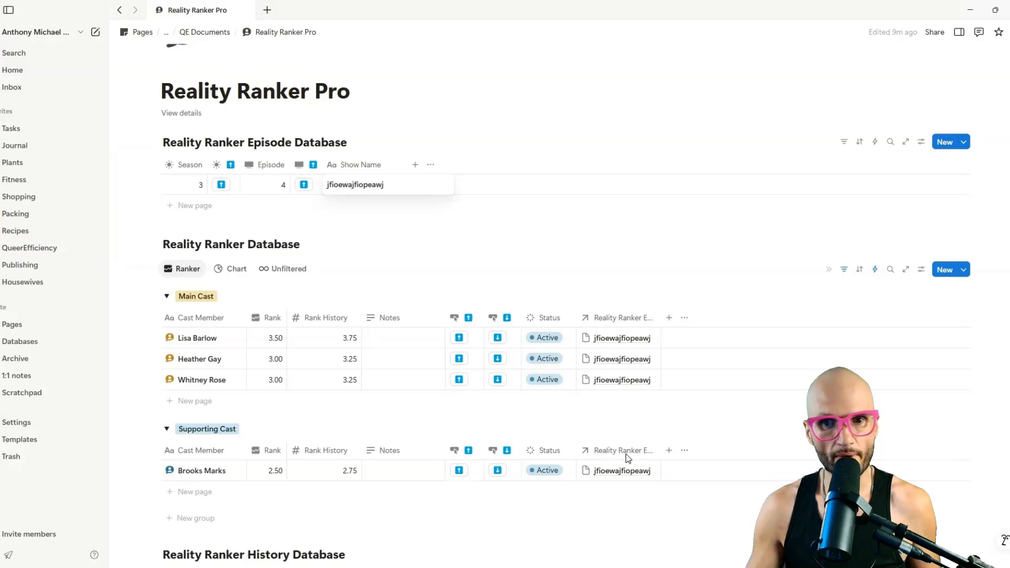
pyautogui.write('fio')
pyautogui.press('Escape')
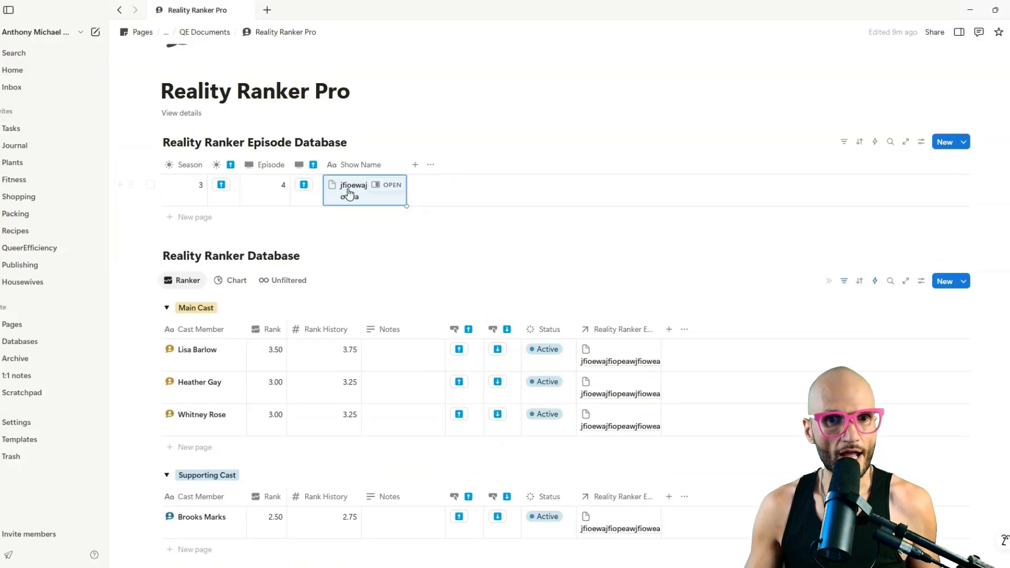
pyautogui.hotkey('ctrl', 'z')
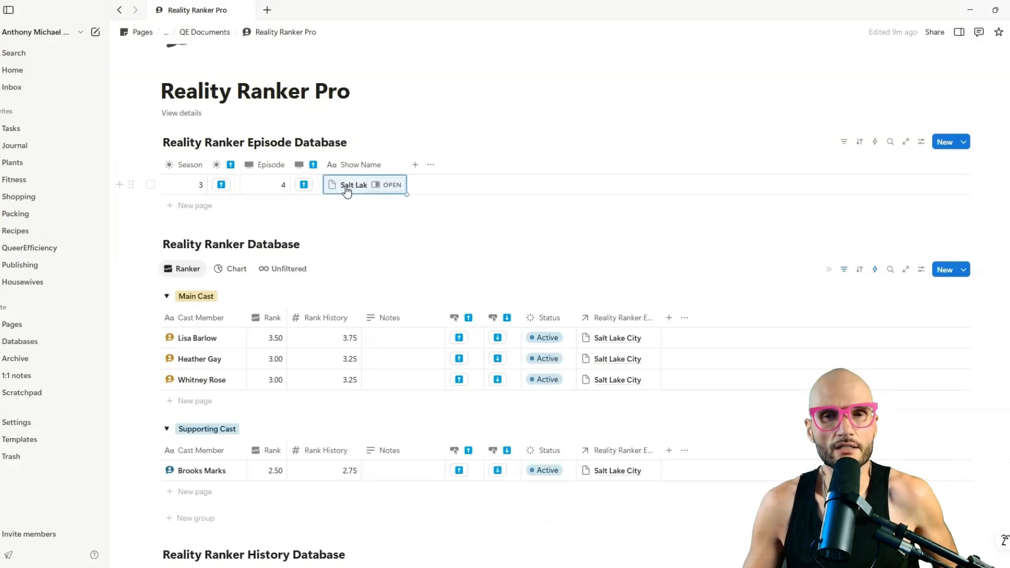
pyautogui.press('BackSpace')
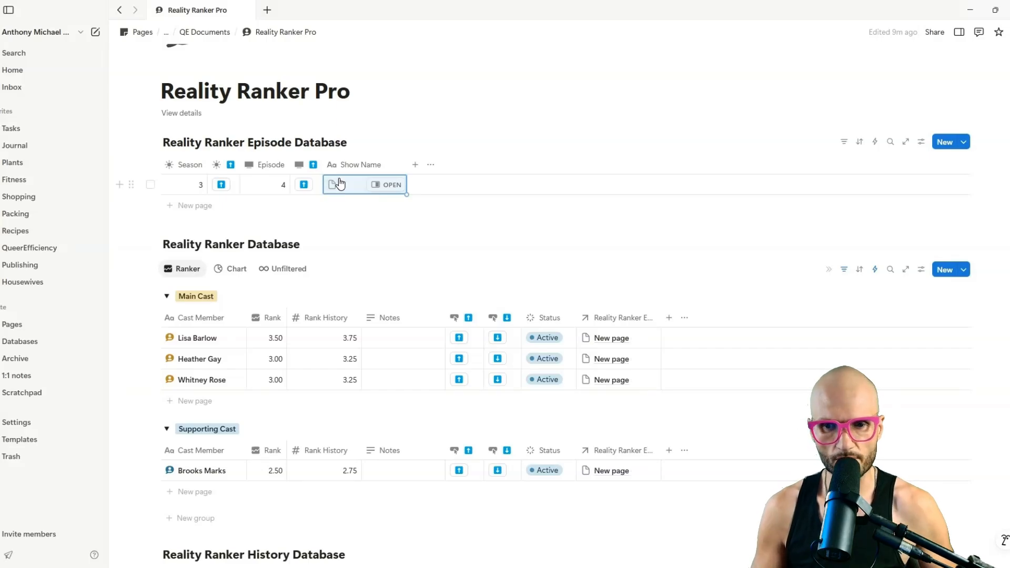
pyautogui.hotkey('ctrl', 'z')
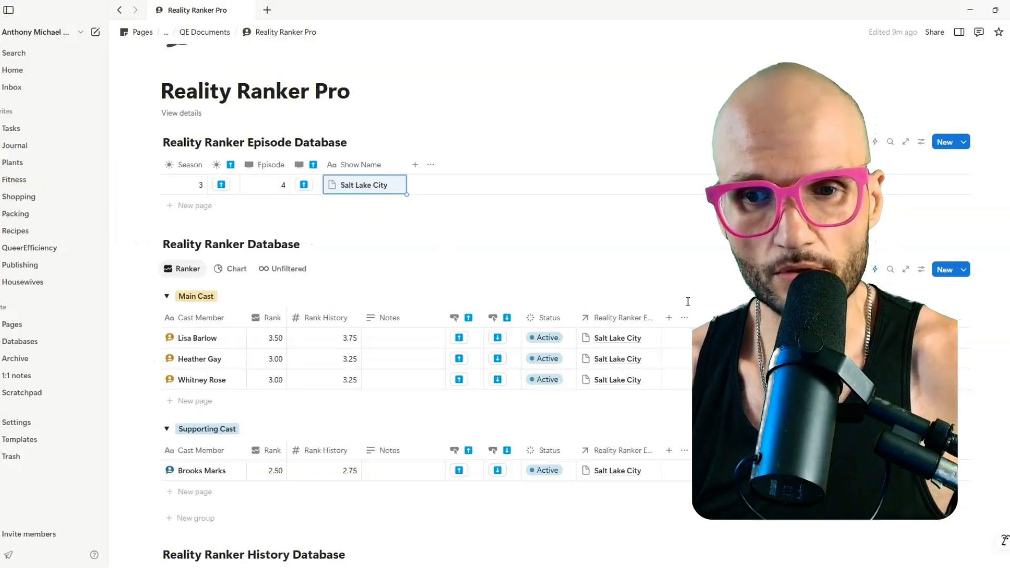
# Start adding another property column to the Main Cast table of the cast database.
pyautogui.click(667, 320)
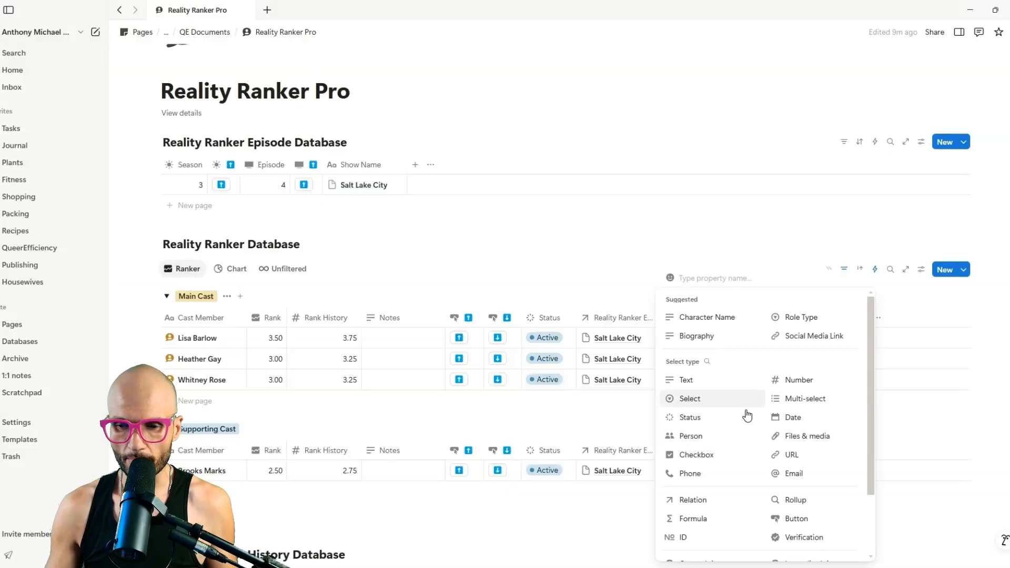
# Make the new column a rollup named Season with a sun icon.
pyautogui.click(794, 500)
pyautogui.doubleClick(725, 343)
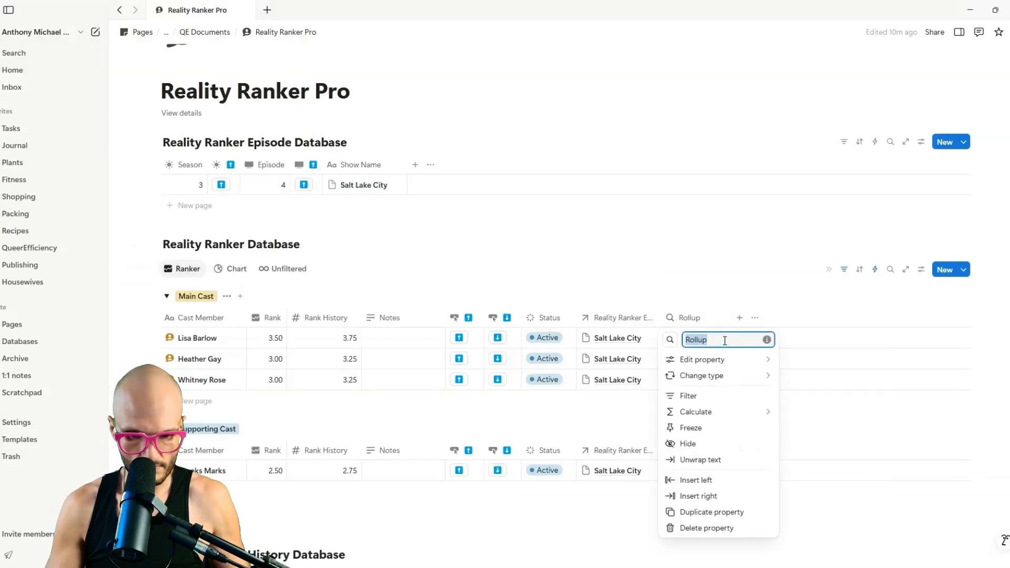
pyautogui.write('Season')
pyautogui.click(670, 342)
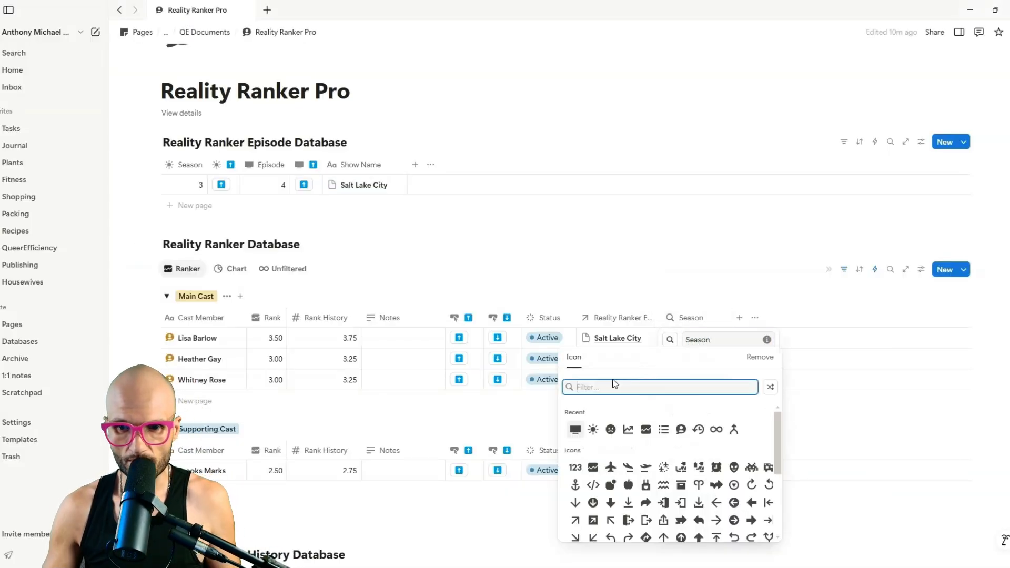
pyautogui.click(576, 430)
pyautogui.click(681, 281)
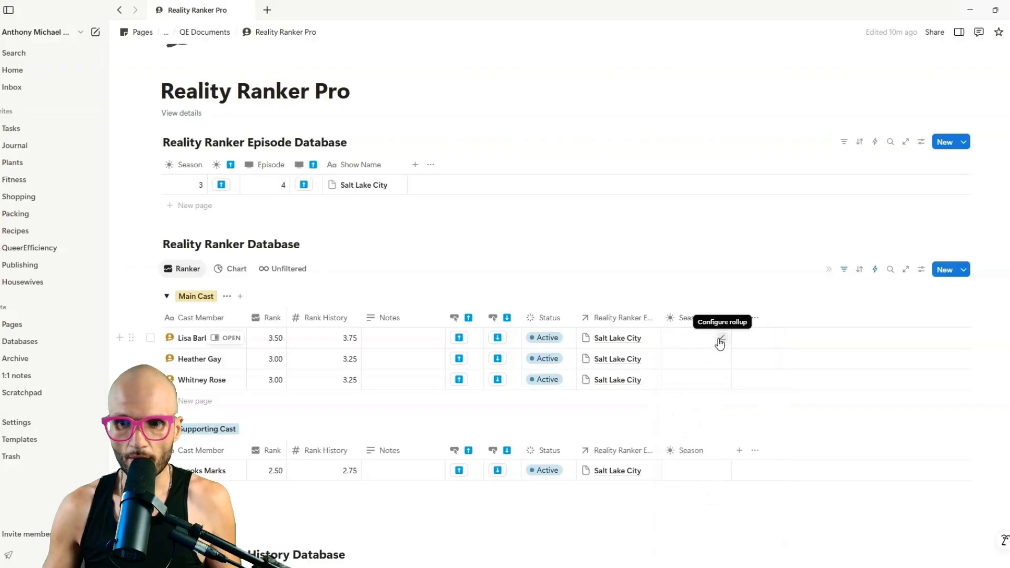
# Roll up Season through the Reality Ranker Episode Database, keeping Show original.
pyautogui.click(721, 339)
pyautogui.click(704, 374)
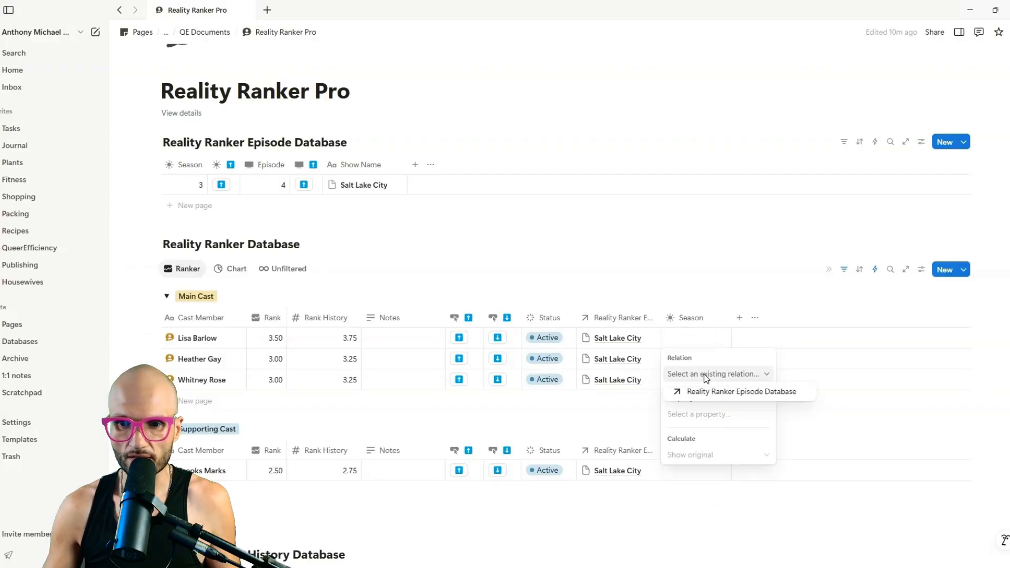
pyautogui.click(714, 392)
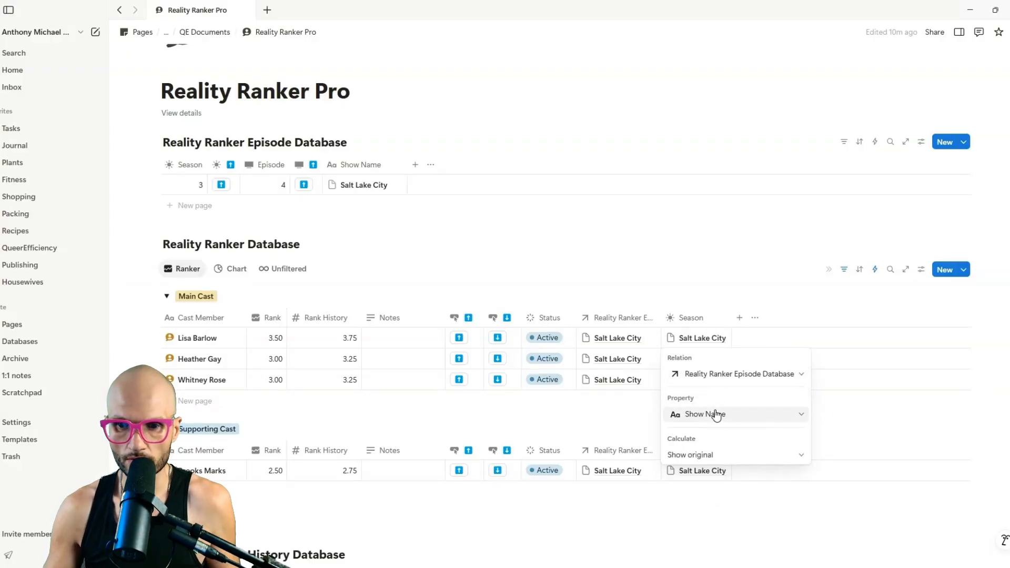
pyautogui.click(705, 413)
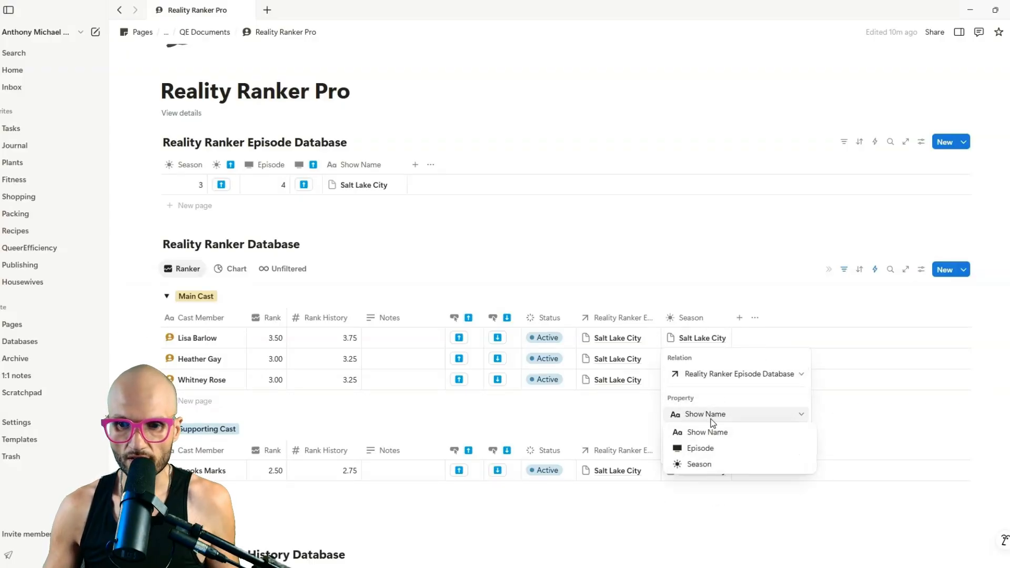
pyautogui.click(716, 465)
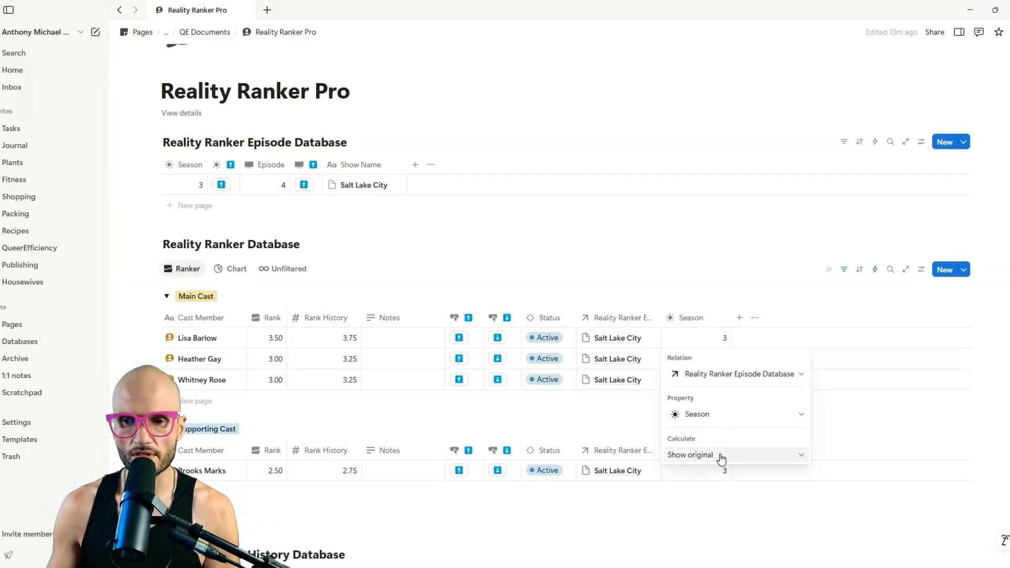
pyautogui.click(722, 457)
pyautogui.click(723, 457)
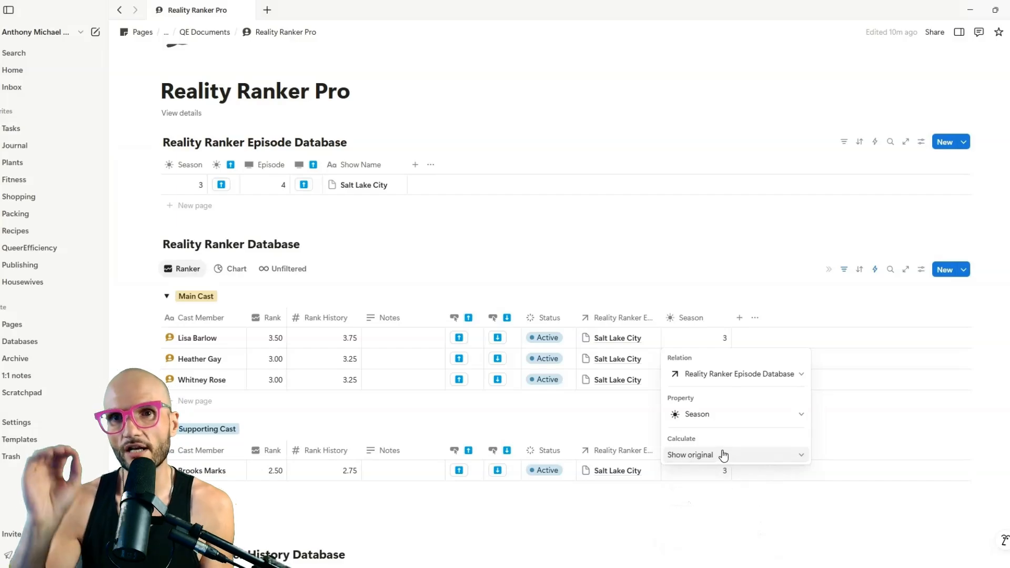
pyautogui.click(724, 455)
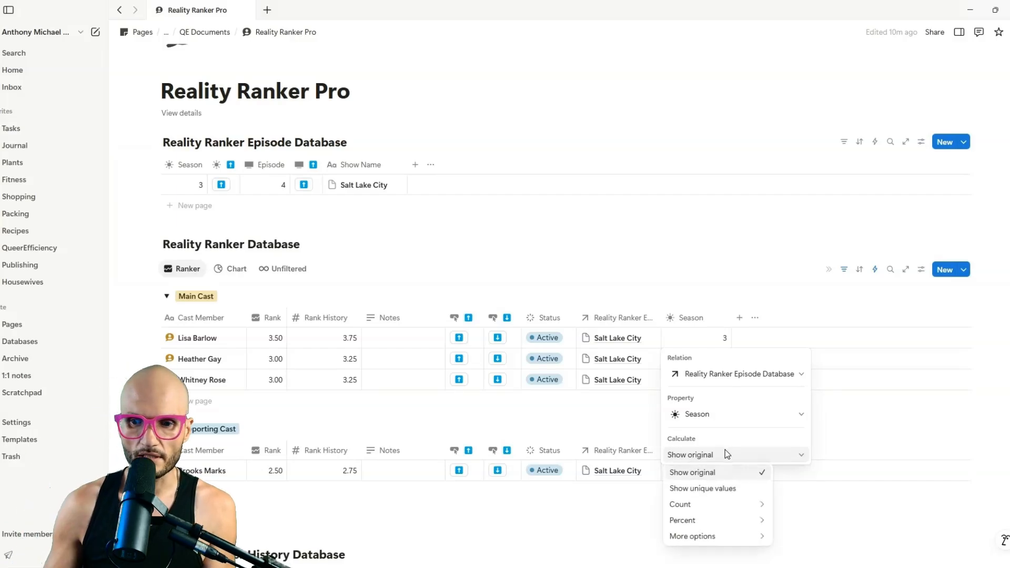
pyautogui.moveTo(717, 537)
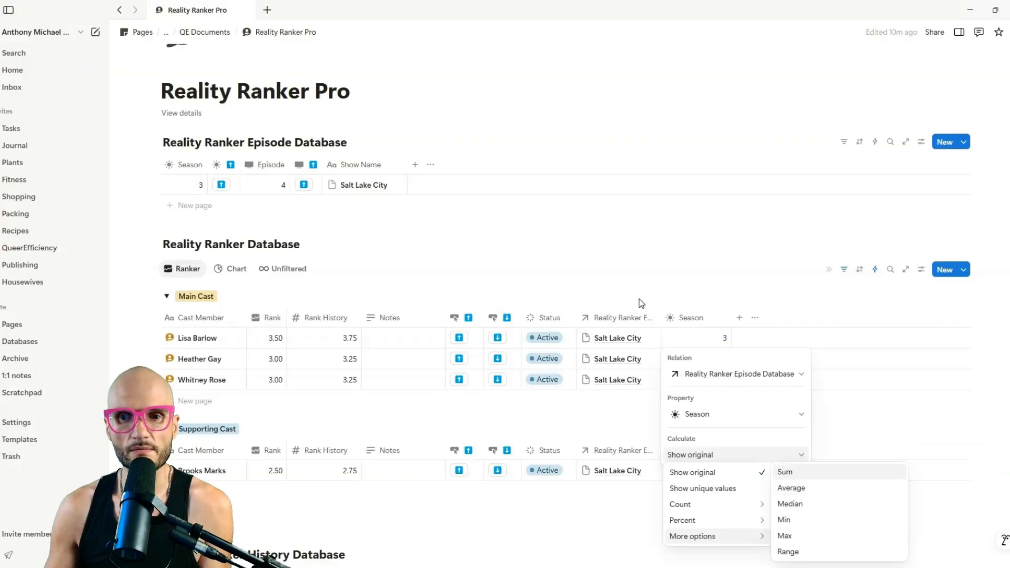
pyautogui.press('Escape')
pyautogui.press('Escape')
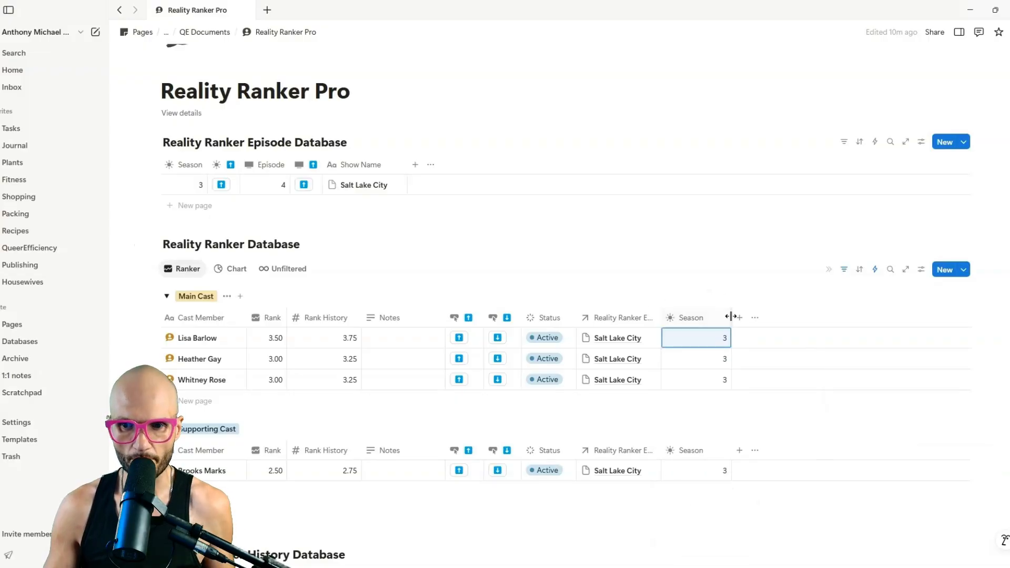
pyautogui.scroll(-4, 331, 375)
# Narrow the Season column and duplicate it.
pyautogui.scroll(4, 504, 302)
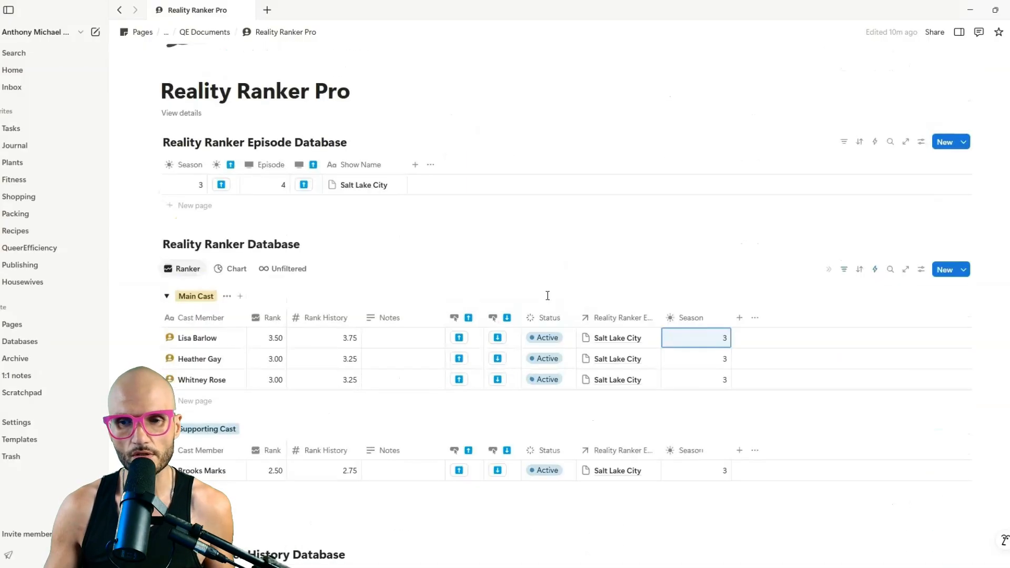
pyautogui.moveTo(732, 317); pyautogui.dragTo(714, 327)
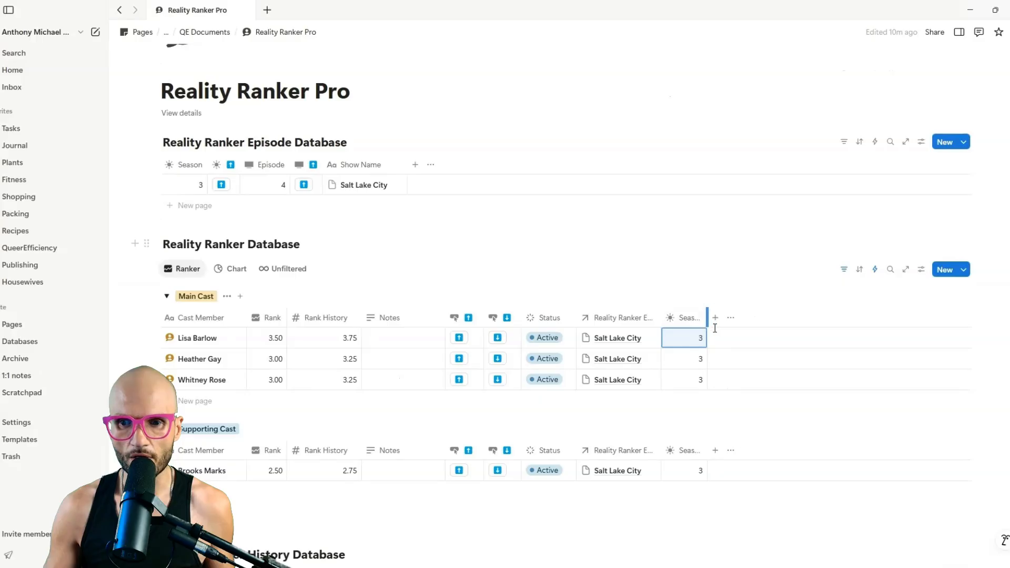
pyautogui.click(690, 318)
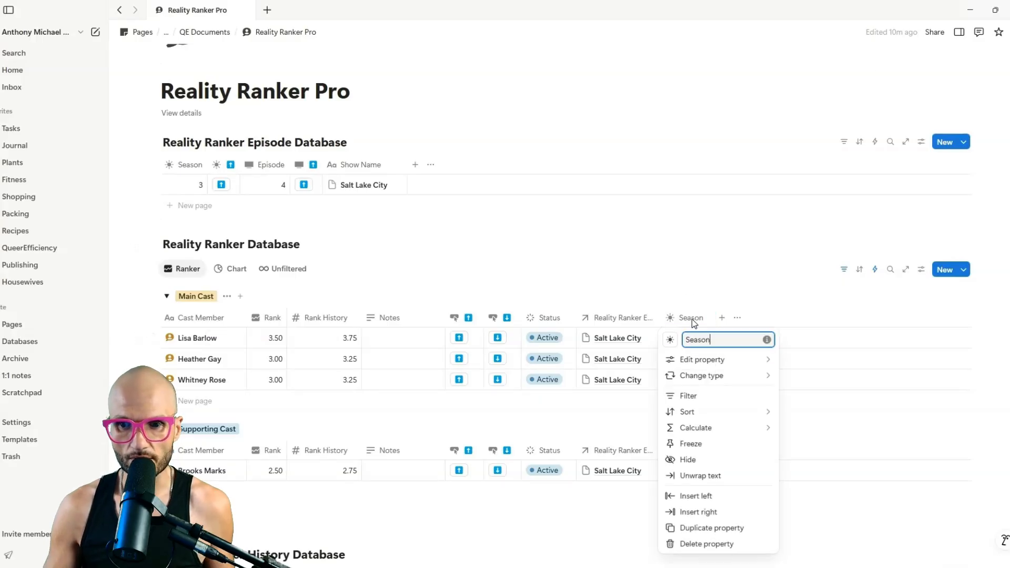
pyautogui.click(712, 528)
# Turn the copy into an Episode rollup with a TV icon showing the Episode value.
pyautogui.click(723, 340)
pyautogui.click(646, 429)
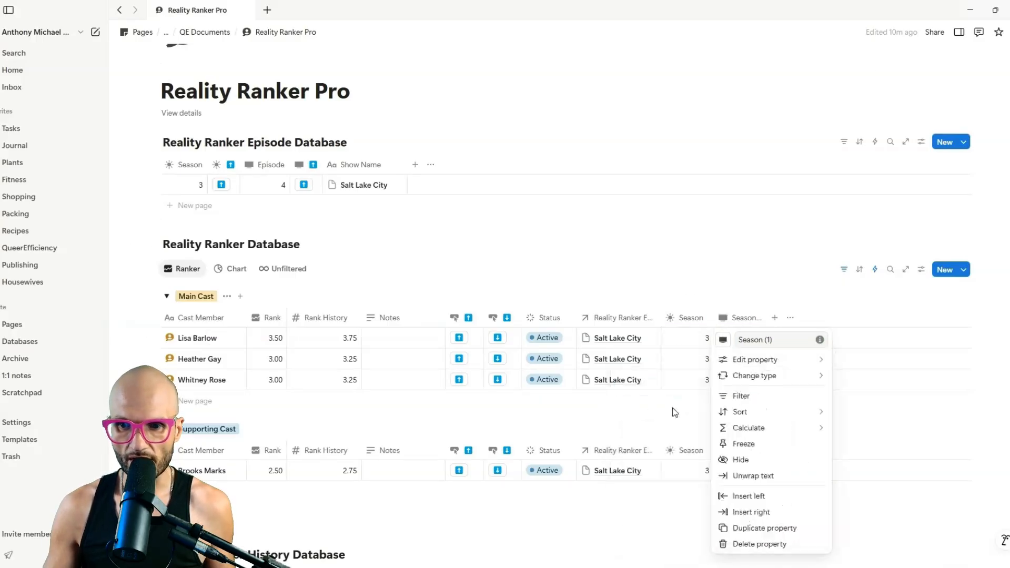
pyautogui.doubleClick(748, 340)
pyautogui.write('Episode')
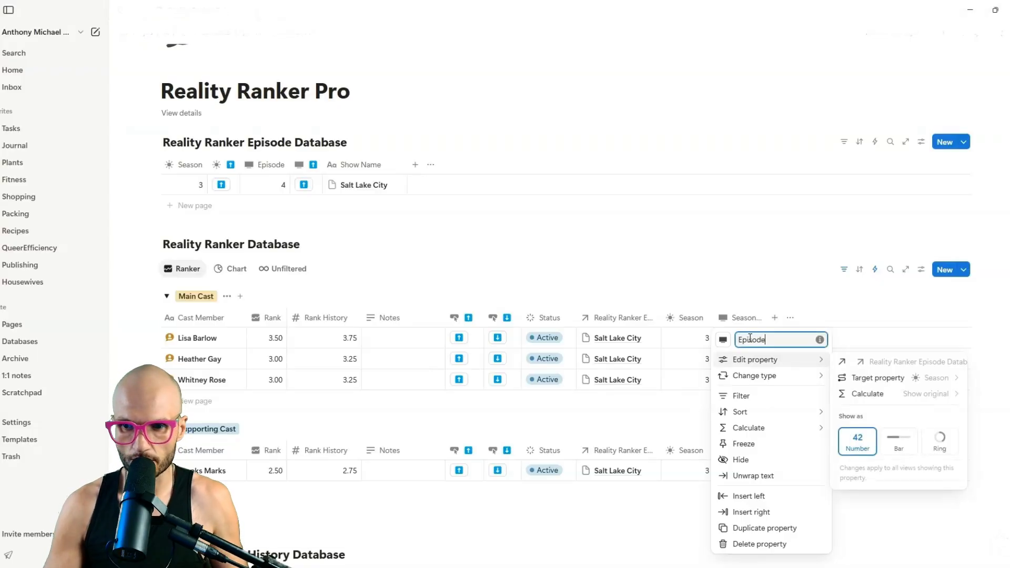
pyautogui.click(926, 378)
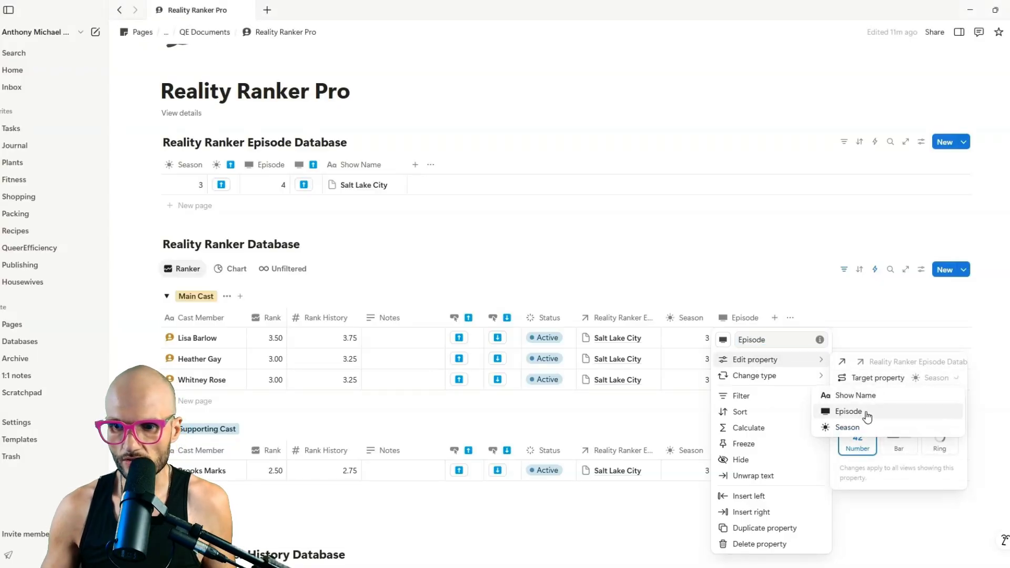
pyautogui.click(866, 415)
pyautogui.click(769, 282)
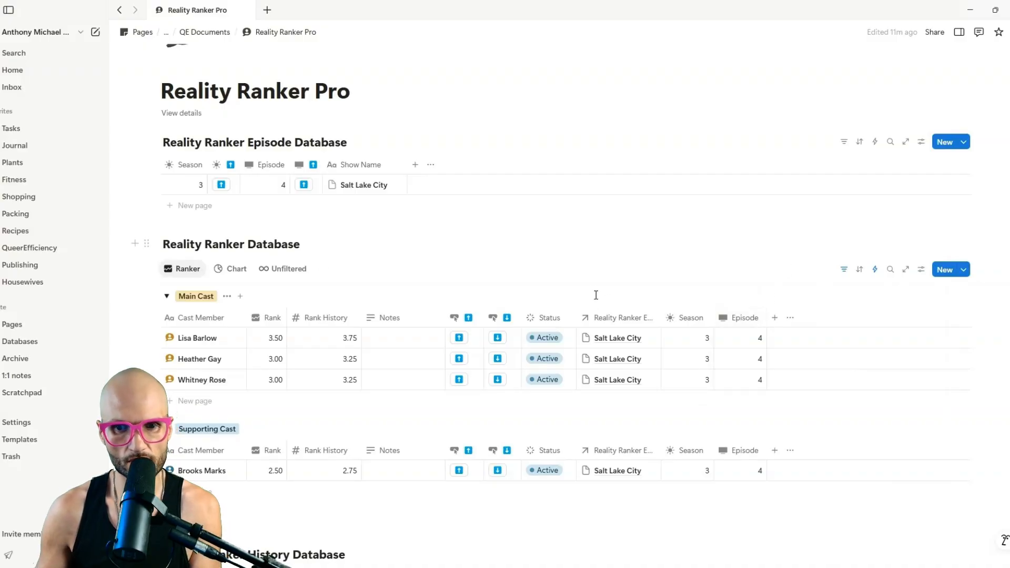
pyautogui.click(620, 318)
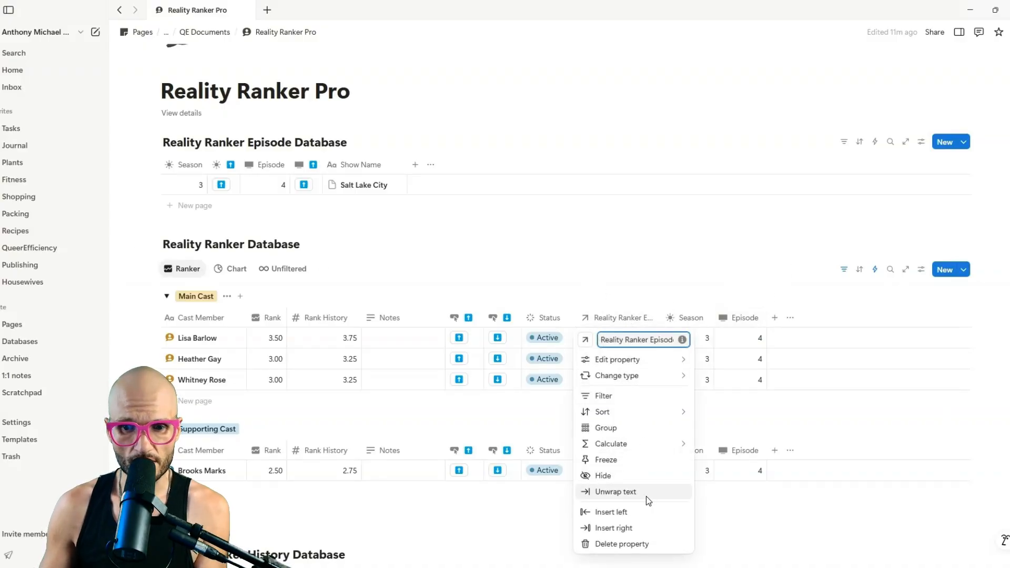
# Hide the episode relation column and move Season and Episode ahead of Status.
pyautogui.click(648, 475)
pyautogui.moveTo(605, 318); pyautogui.dragTo(517, 322)
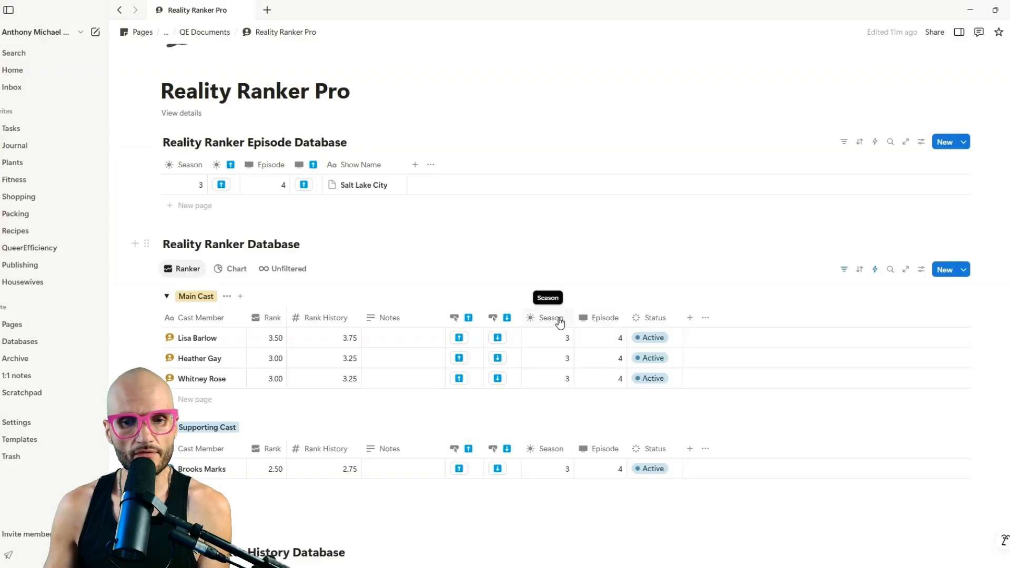
pyautogui.scroll(-5, 362, 284)
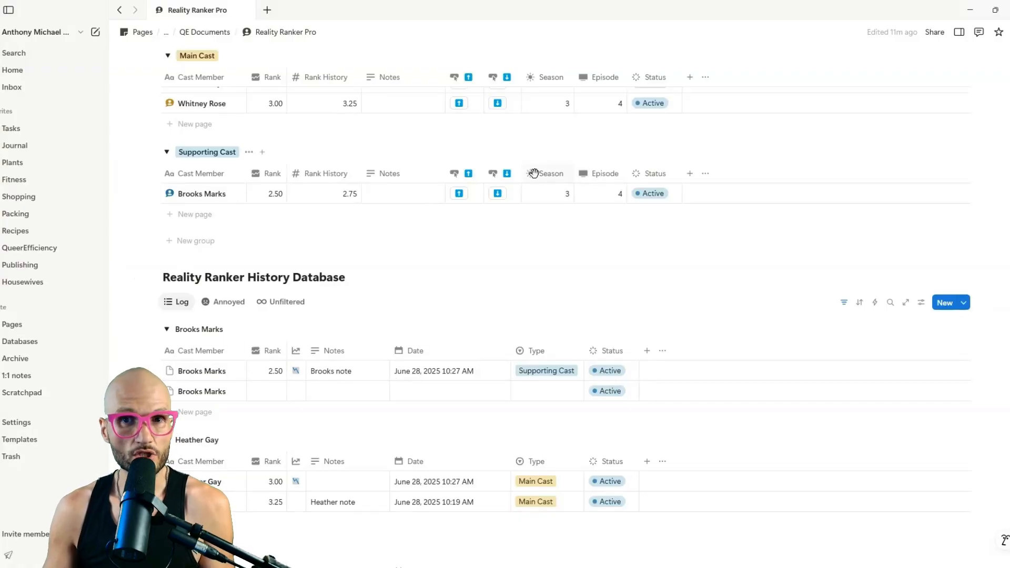
# Add a Season number property with a sun icon to the History Database.
pyautogui.click(647, 352)
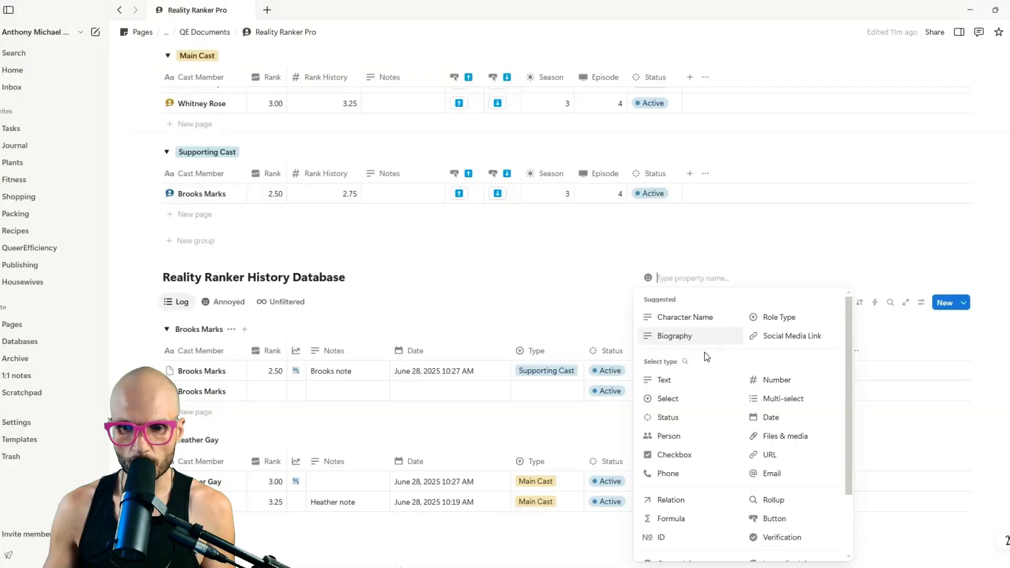
pyautogui.click(774, 380)
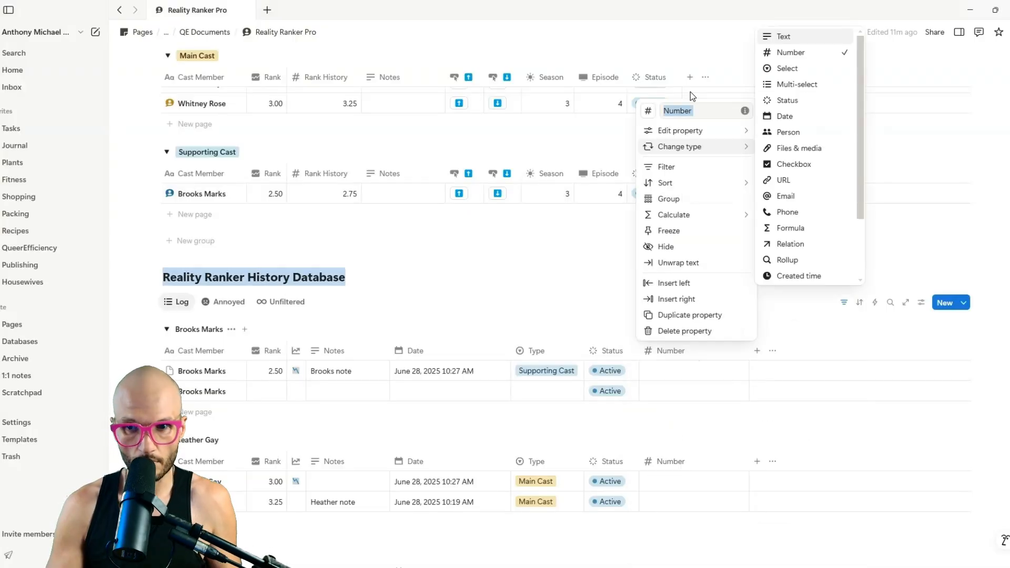
pyautogui.click(699, 129)
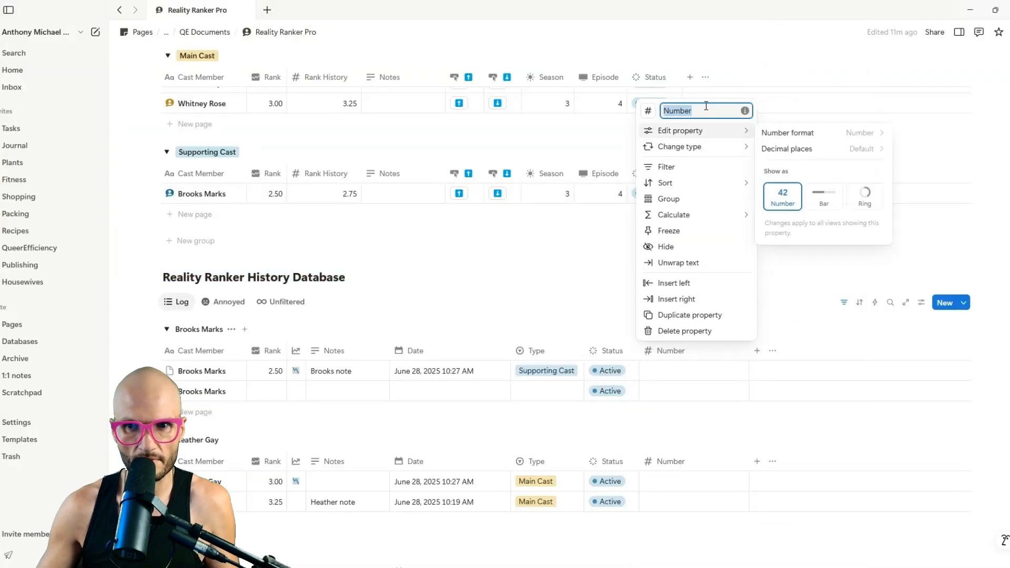
pyautogui.write('Season')
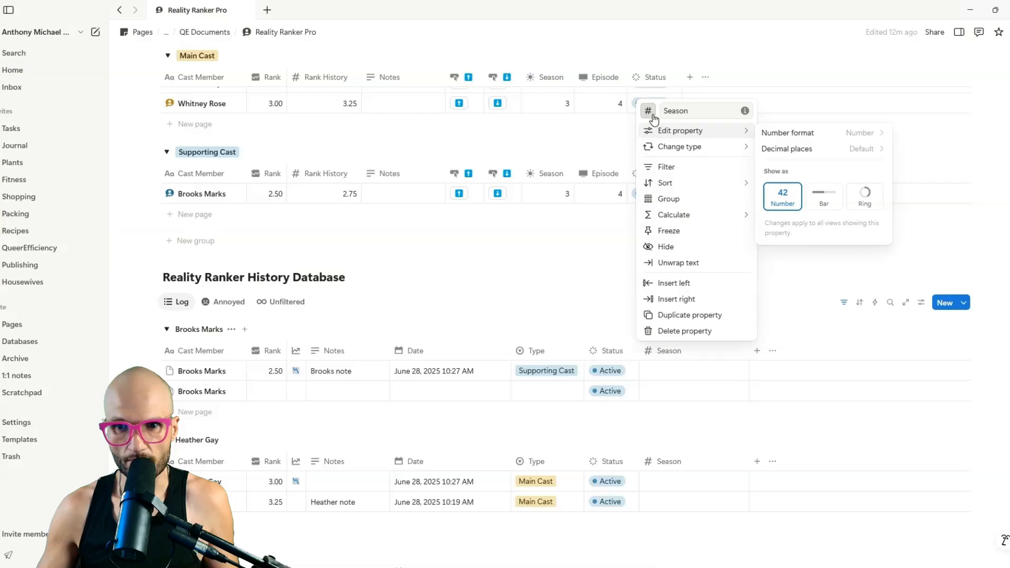
pyautogui.click(648, 111)
pyautogui.click(570, 198)
# Duplicate Season as an Episode property with a TV icon.
pyautogui.click(745, 316)
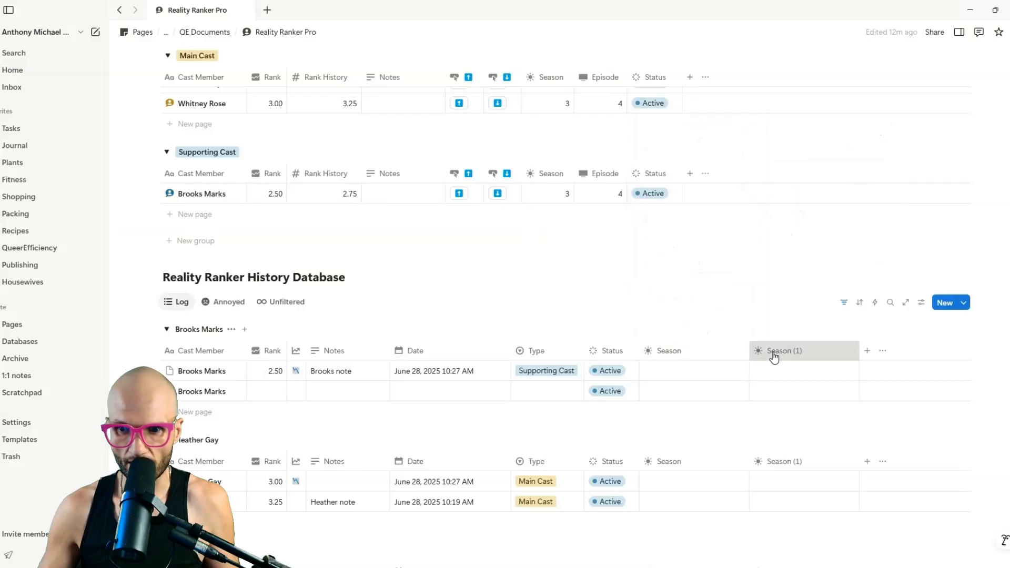
pyautogui.click(769, 350)
pyautogui.write('Episode')
pyautogui.click(758, 110)
pyautogui.click(684, 211)
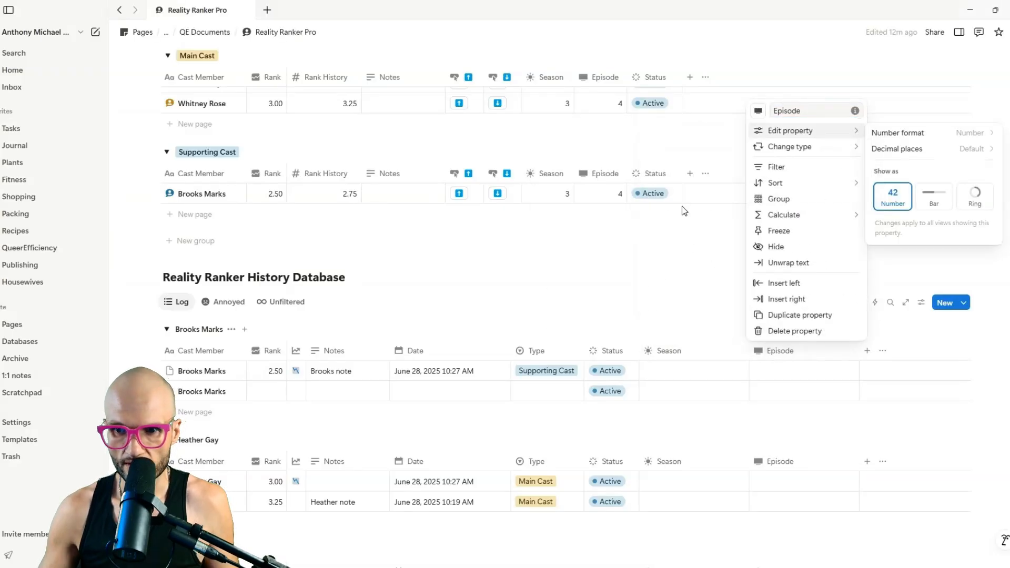
pyautogui.click(699, 303)
# Narrow and reposition the Season and Episode columns, then open the Ranker database's automations.
pyautogui.moveTo(749, 352); pyautogui.dragTo(694, 353)
pyautogui.moveTo(804, 354); pyautogui.dragTo(753, 354)
pyautogui.moveTo(664, 350); pyautogui.dragTo(513, 350)
pyautogui.moveTo(721, 351); pyautogui.dragTo(569, 352)
pyautogui.scroll(2, 872, 120)
pyautogui.scroll(2, 872, 120)
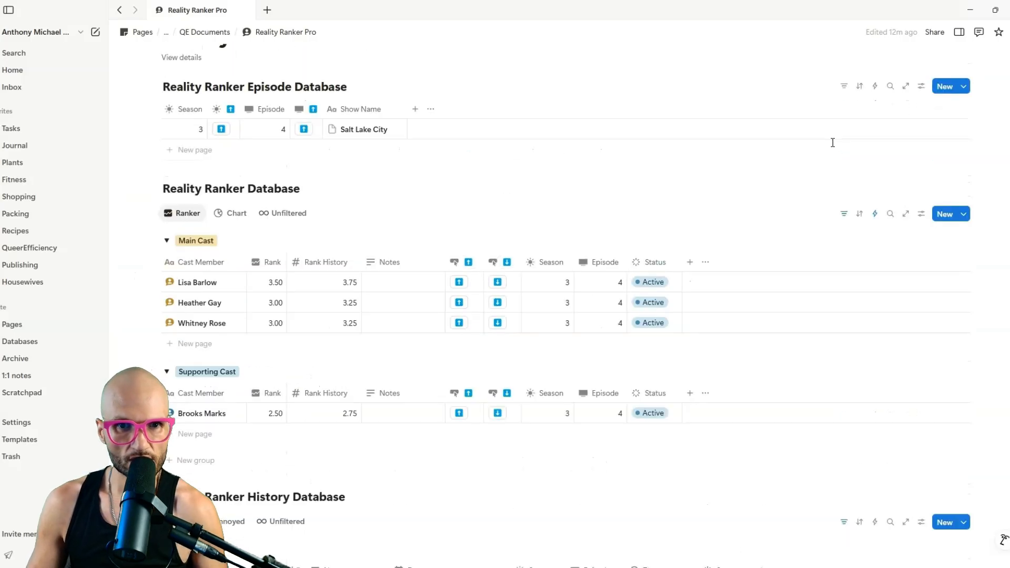
pyautogui.click(876, 214)
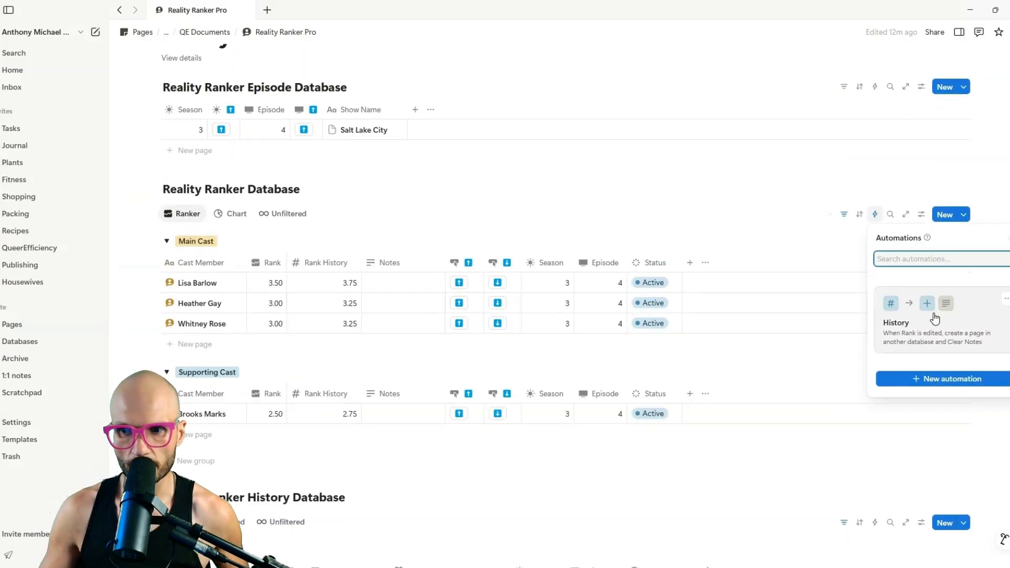
# In the History automation, add a Season property filled from the trigger page's Season.
pyautogui.click(905, 327)
pyautogui.click(416, 405)
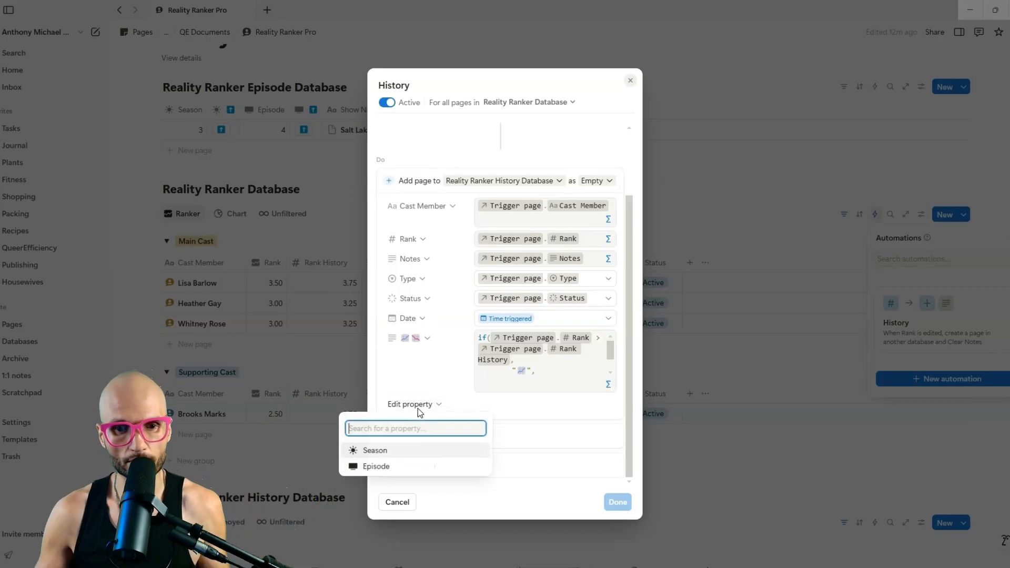
pyautogui.click(407, 450)
pyautogui.click(608, 404)
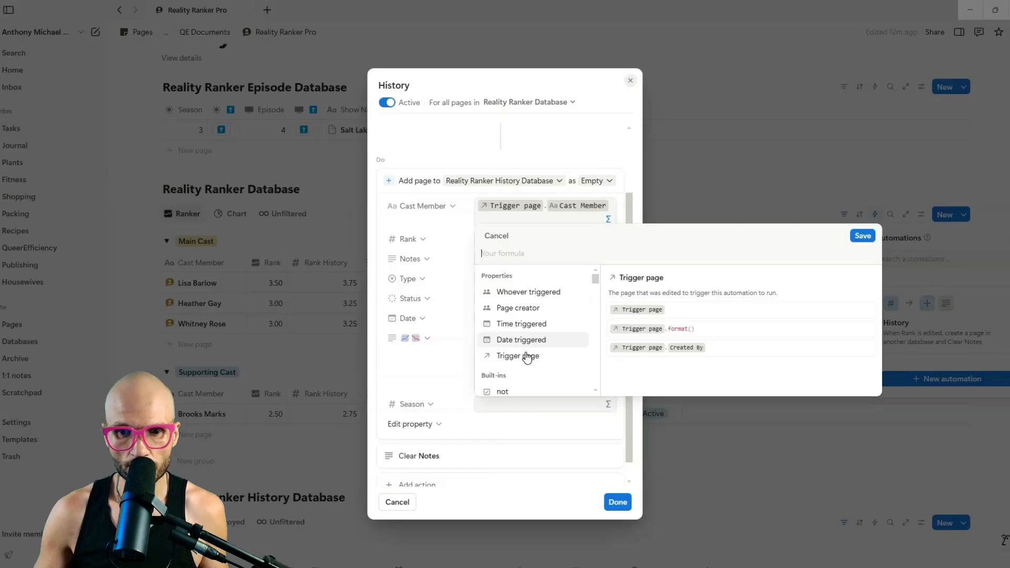
pyautogui.click(526, 354)
pyautogui.scroll(-2, 503, 342)
pyautogui.click(503, 347)
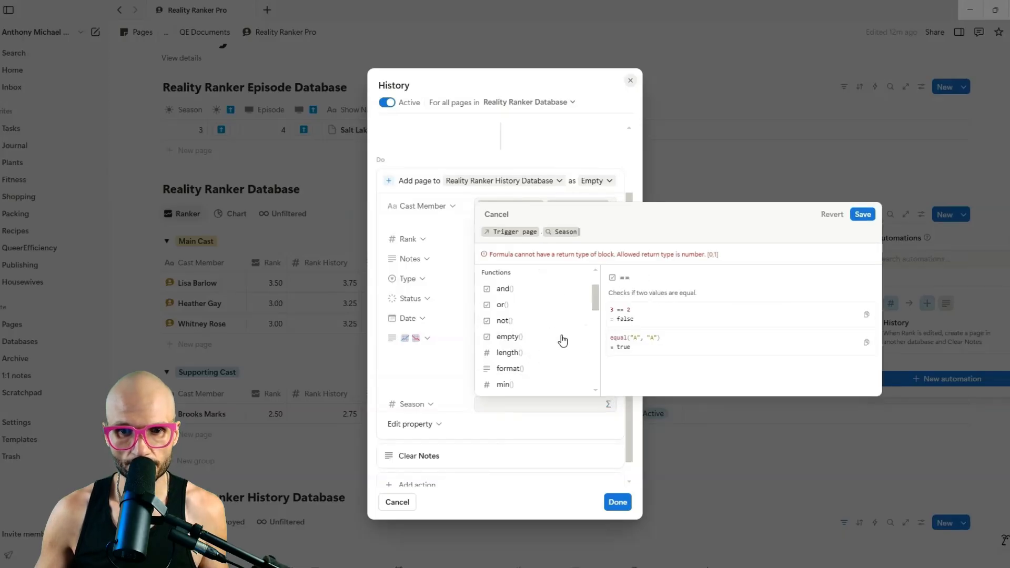
pyautogui.click(421, 414)
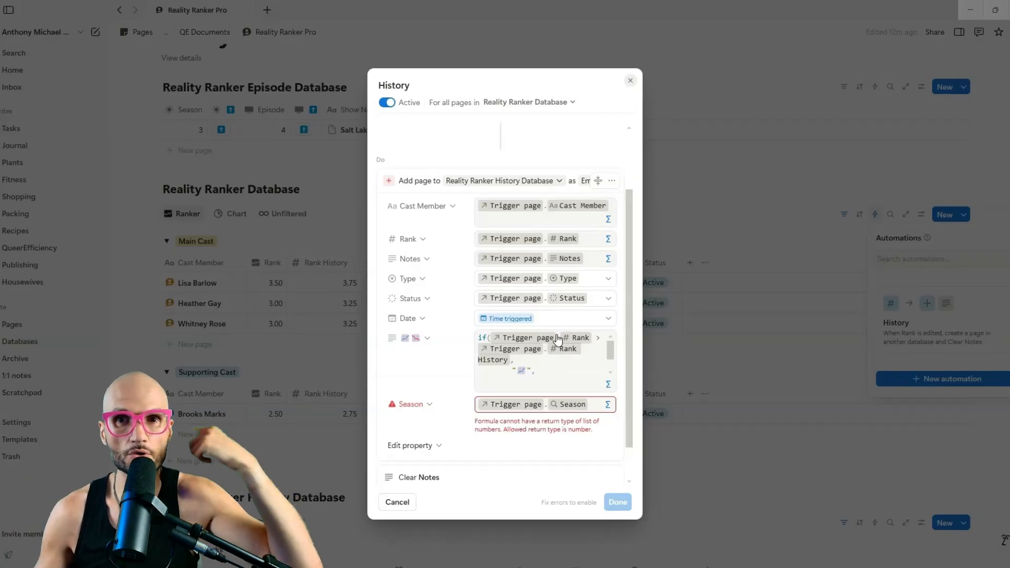
# Close the automation editor, discarding the unsaved changes, and return to the page top.
pyautogui.click(630, 80)
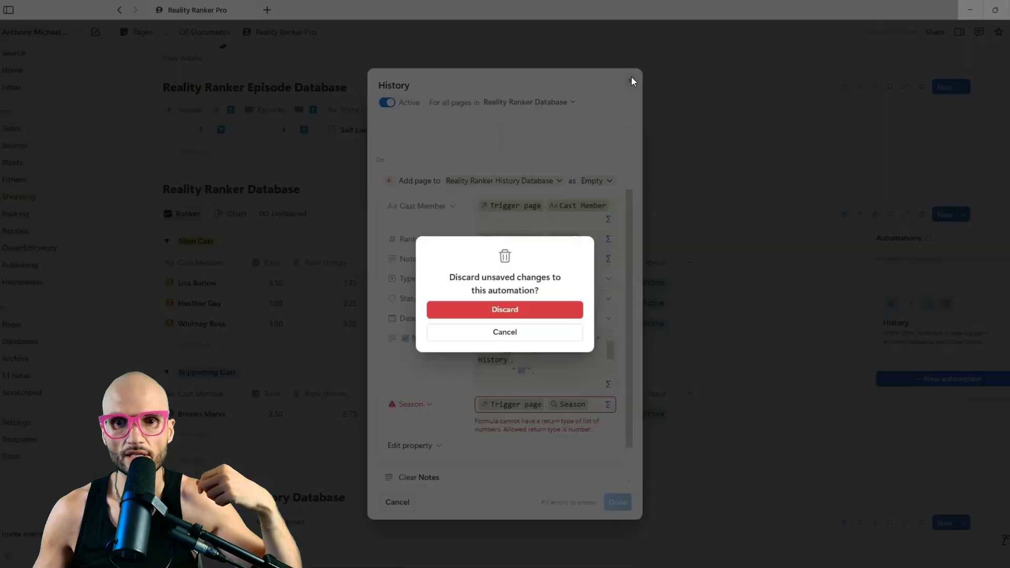
pyautogui.click(530, 313)
pyautogui.click(557, 212)
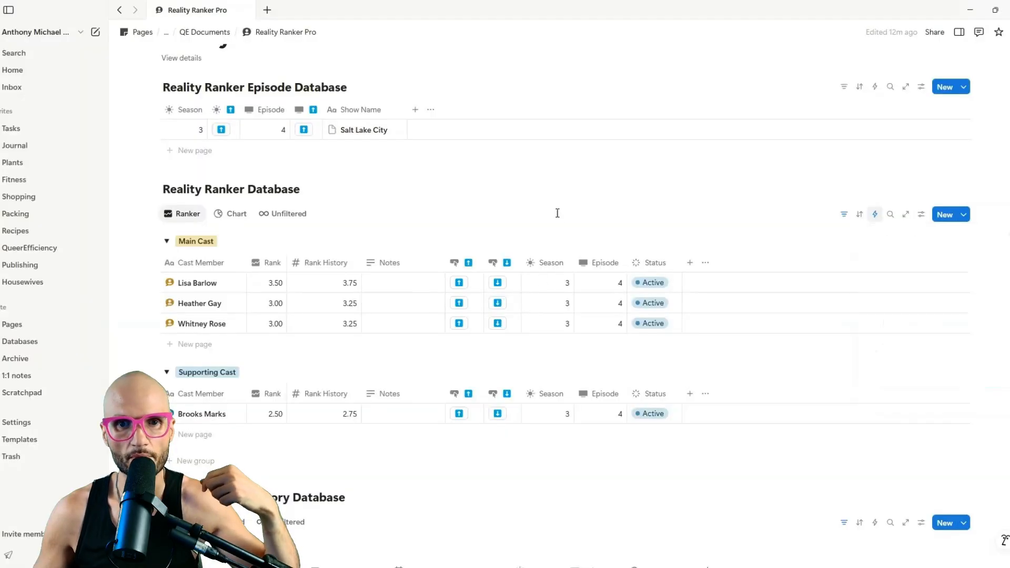
pyautogui.scroll(3, 453, 210)
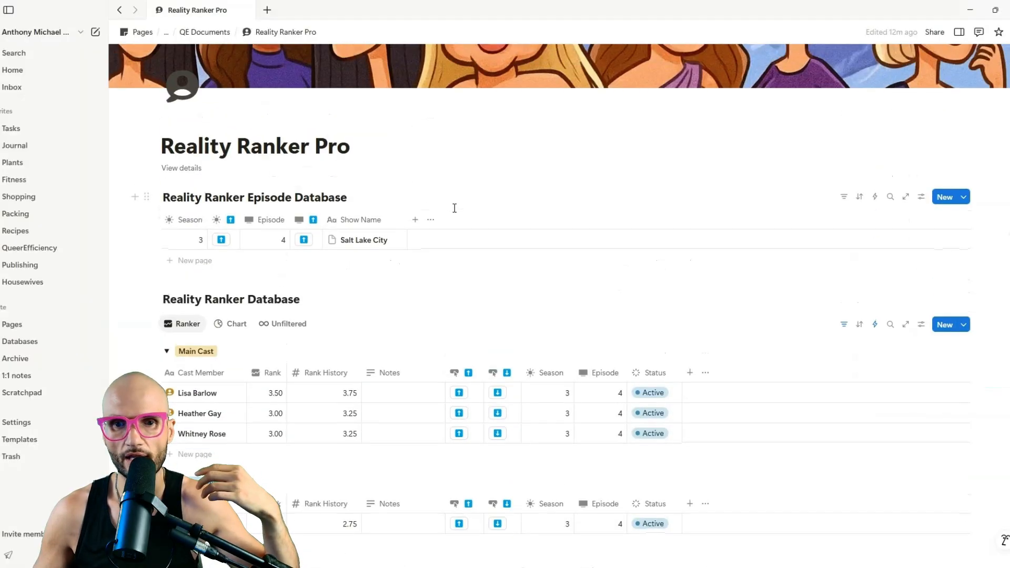
# Set the Season and Episode rollups to calculate Sum.
pyautogui.click(543, 373)
pyautogui.click(577, 169)
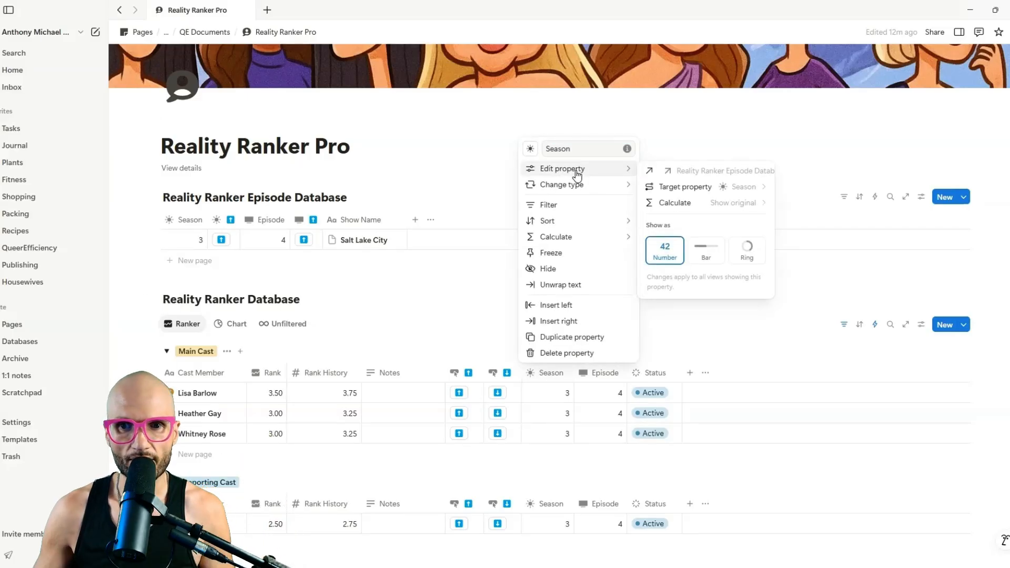
pyautogui.click(715, 205)
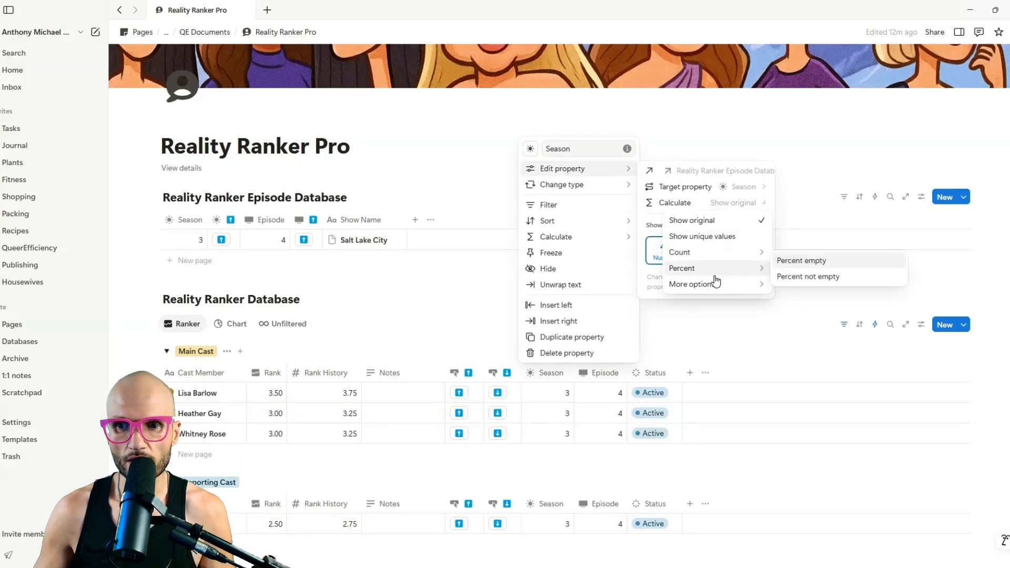
pyautogui.moveTo(721, 289)
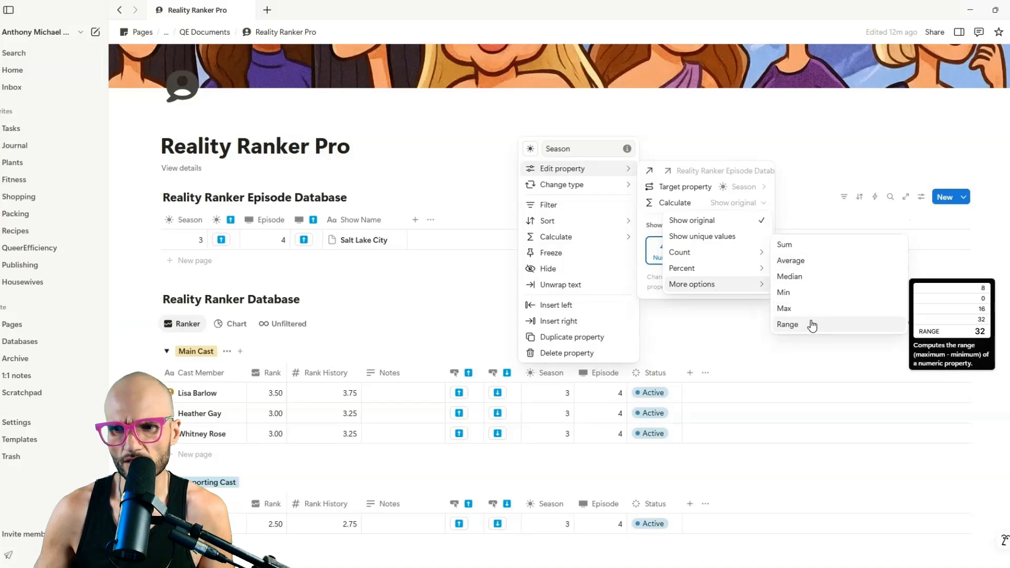
pyautogui.click(815, 246)
pyautogui.click(606, 375)
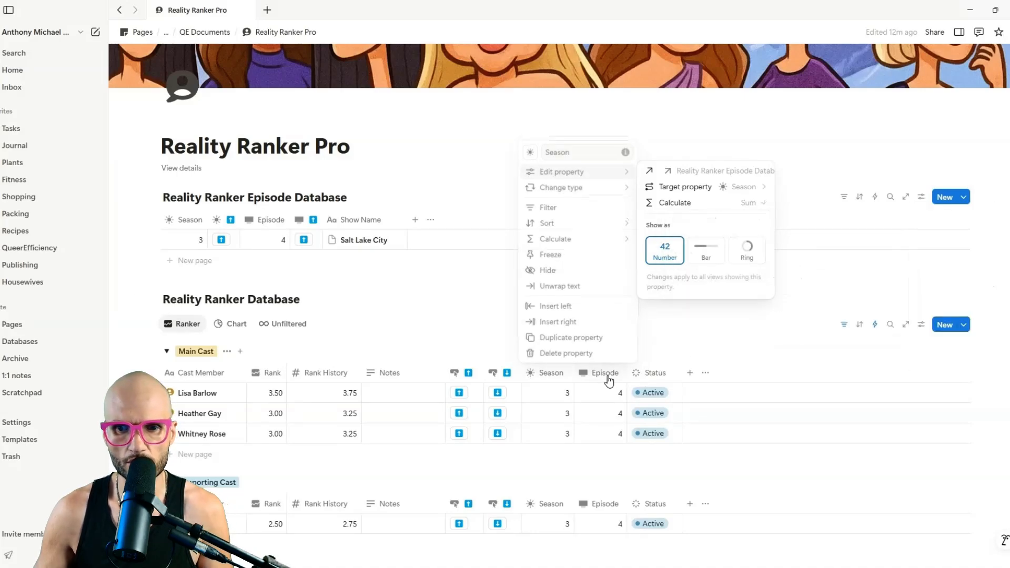
pyautogui.click(607, 376)
pyautogui.moveTo(631, 169)
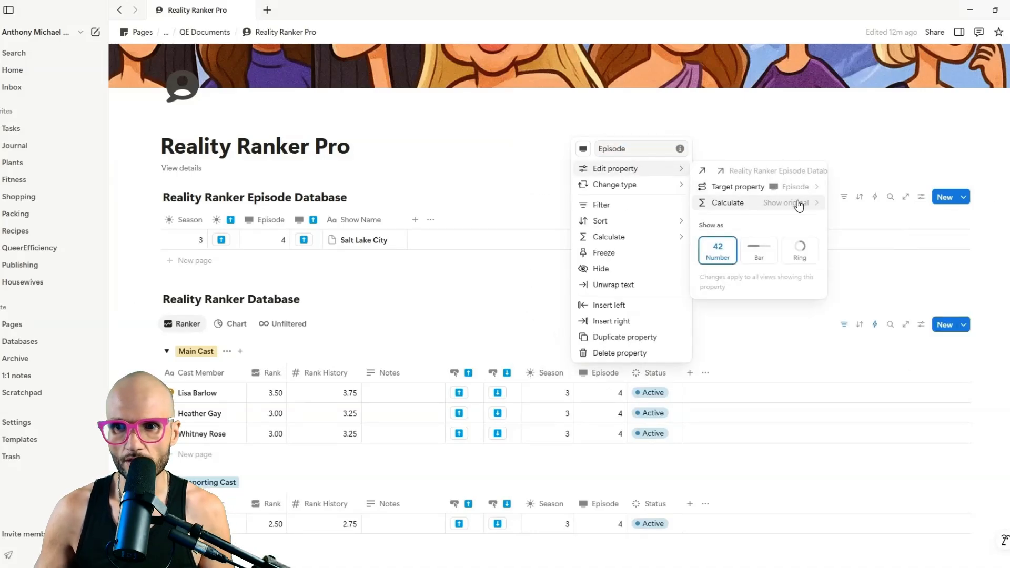
pyautogui.click(799, 202)
pyautogui.moveTo(770, 285)
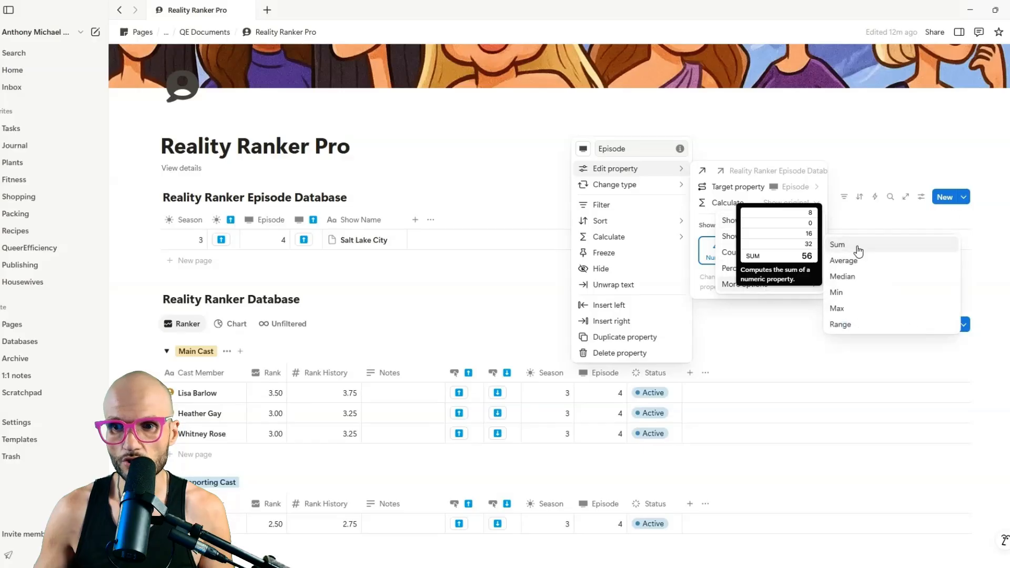
pyautogui.click(857, 248)
pyautogui.click(240, 288)
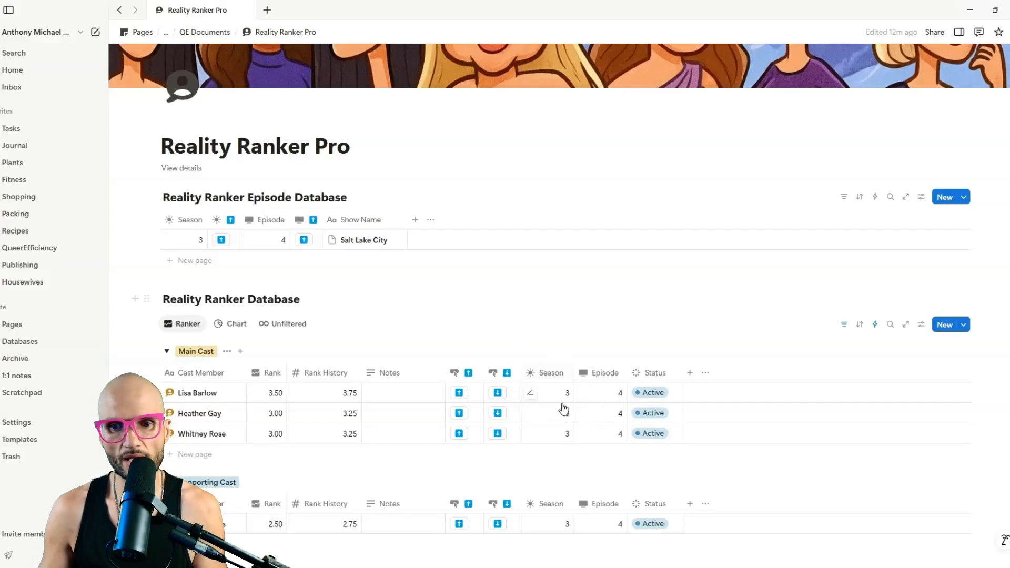
# Open the Reality Ranker Database's automations.
pyautogui.scroll(-4, 568, 394)
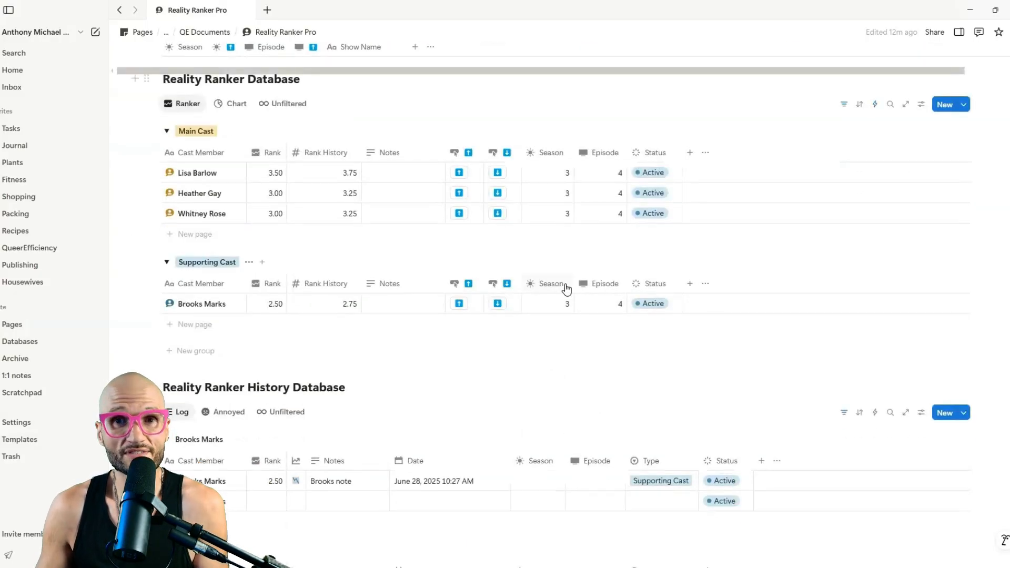
pyautogui.scroll(3, 567, 288)
pyautogui.click(876, 269)
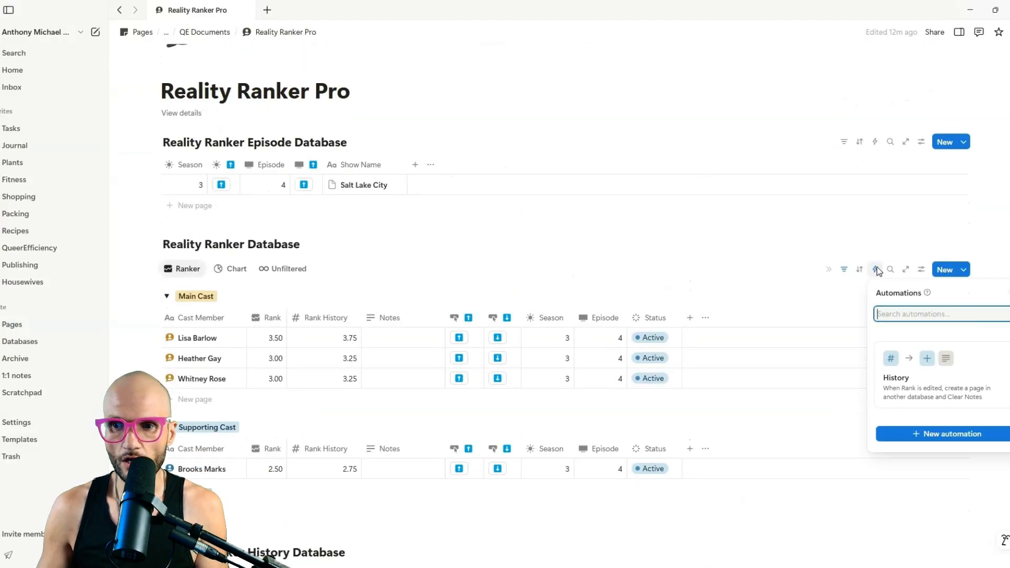
# In the History automation, set Season to the trigger page's Season.
pyautogui.click(924, 355)
pyautogui.scroll(-2, 437, 429)
pyautogui.click(430, 405)
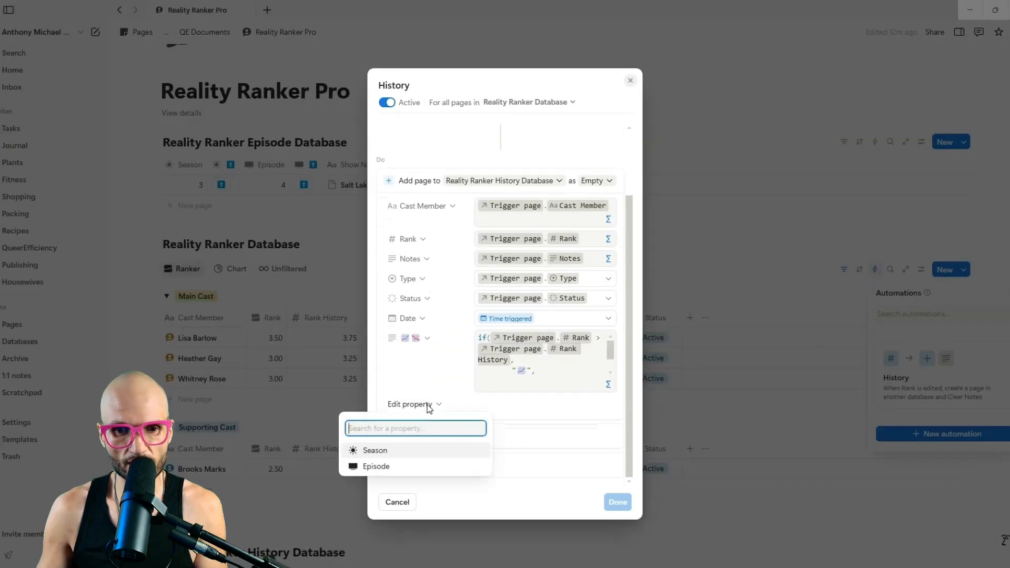
pyautogui.click(402, 453)
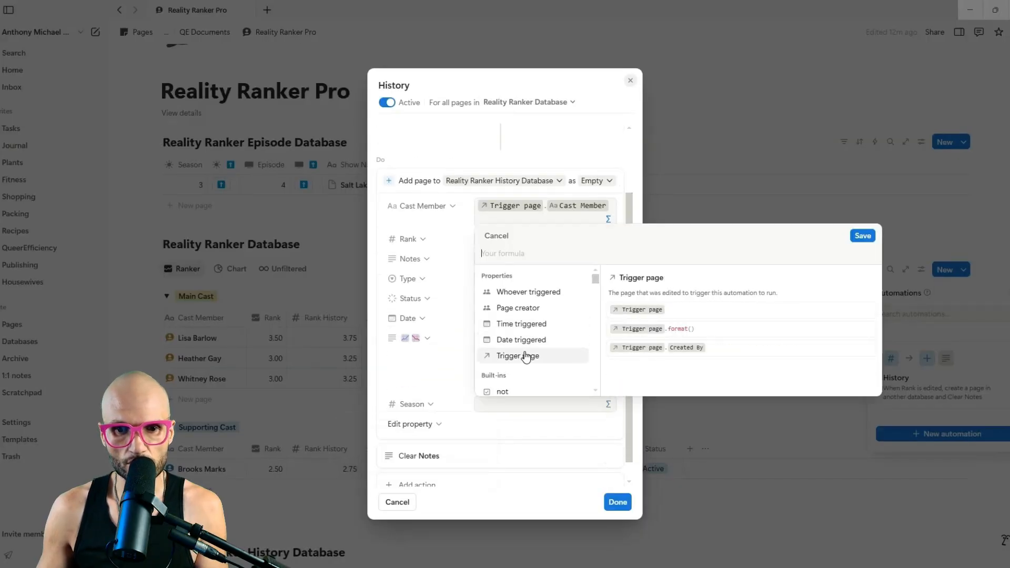
pyautogui.click(529, 357)
pyautogui.click(542, 300)
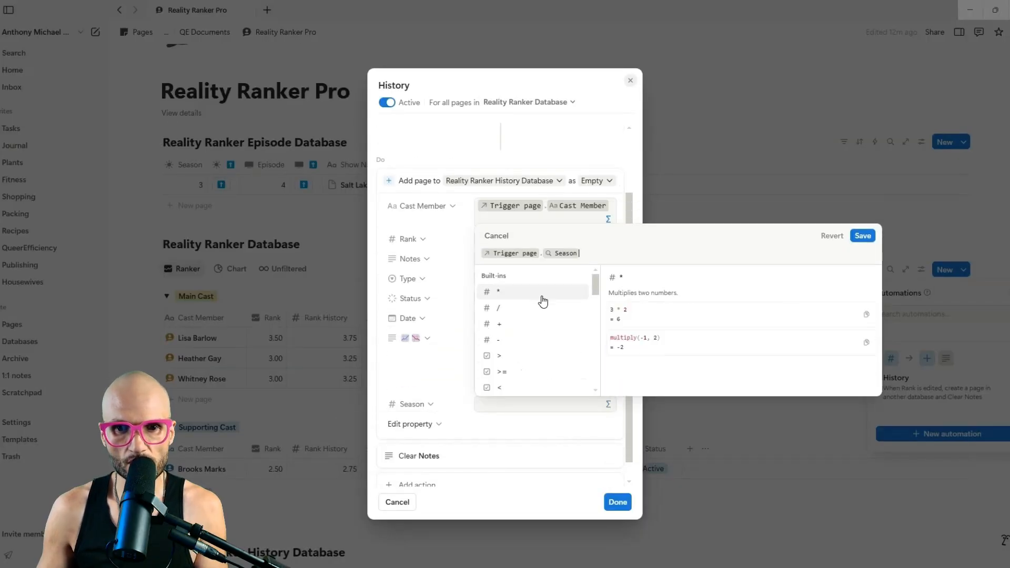
pyautogui.click(863, 236)
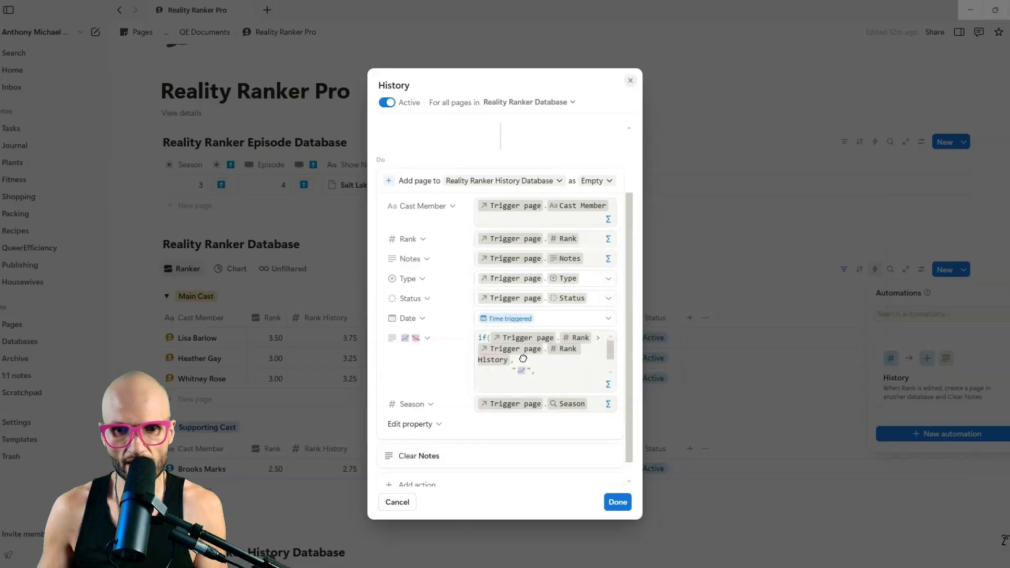
# Set Episode to the trigger page's Episode and save the automation.
pyautogui.click(436, 425)
pyautogui.click(376, 470)
pyautogui.click(542, 424)
pyautogui.click(531, 358)
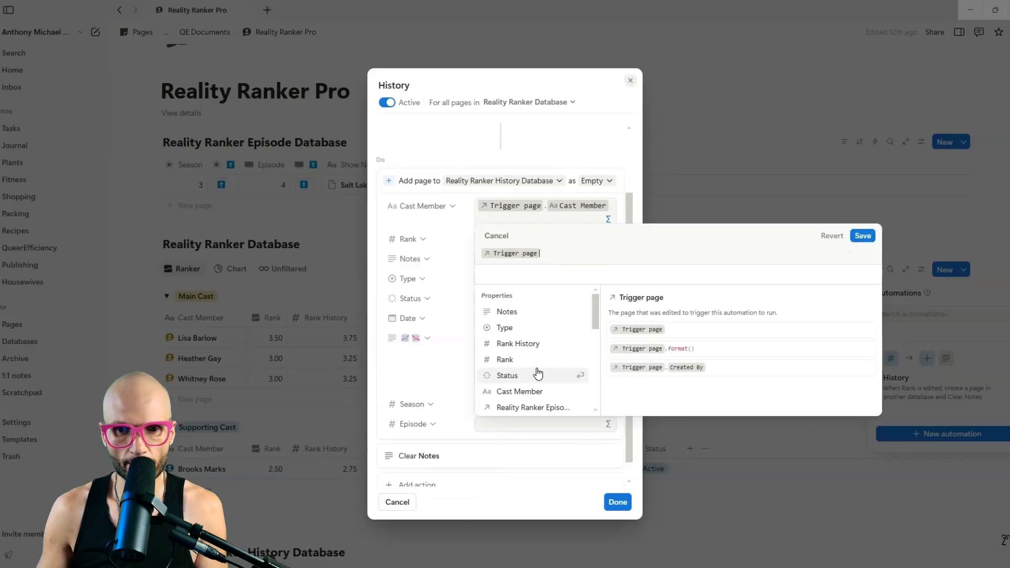
pyautogui.click(506, 390)
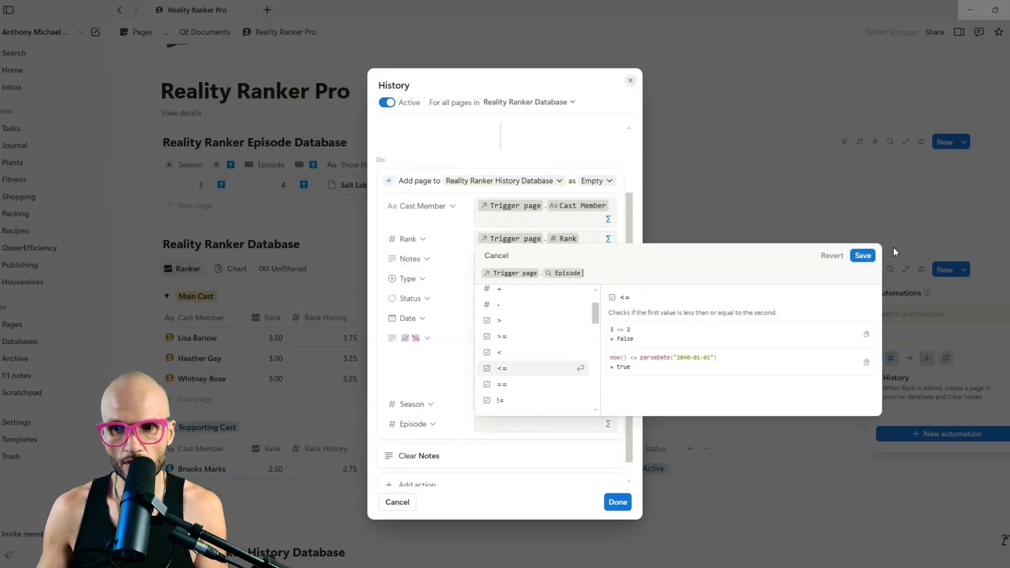
pyautogui.click(864, 255)
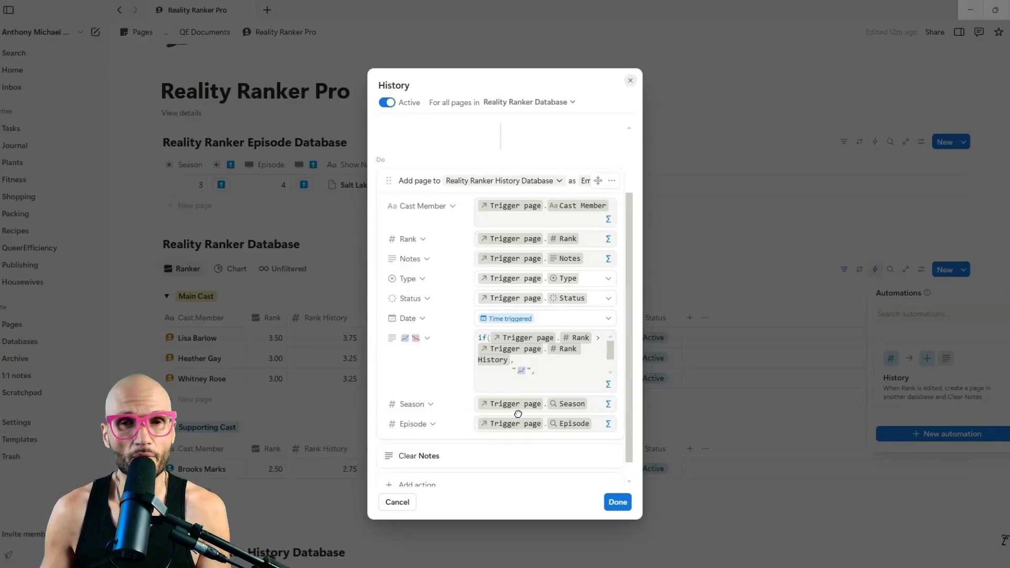
pyautogui.click(617, 502)
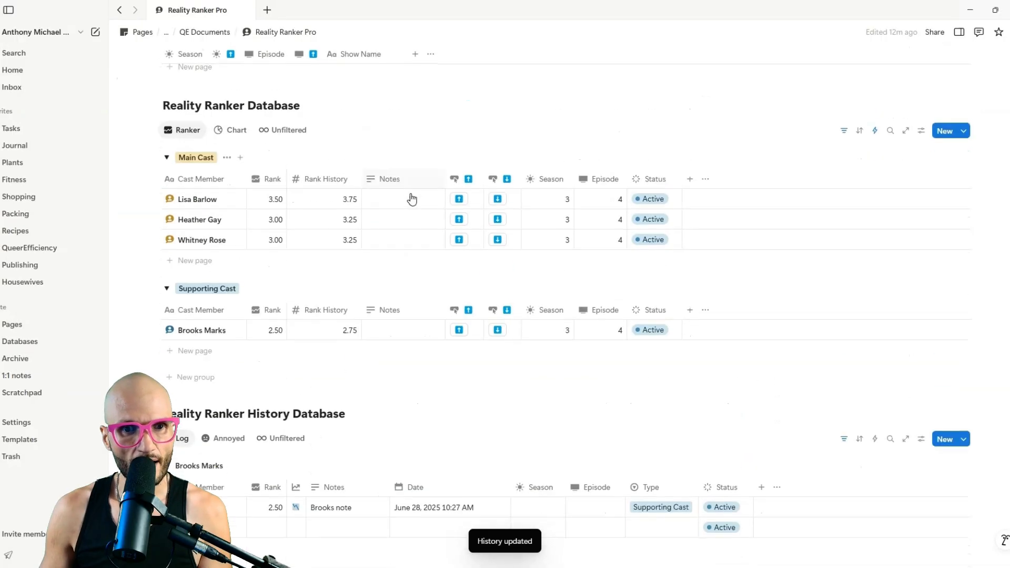
# Add the note 'She is so annoying' to Lisa Barlow's row.
pyautogui.scroll(-1, 412, 198)
pyautogui.click(388, 174)
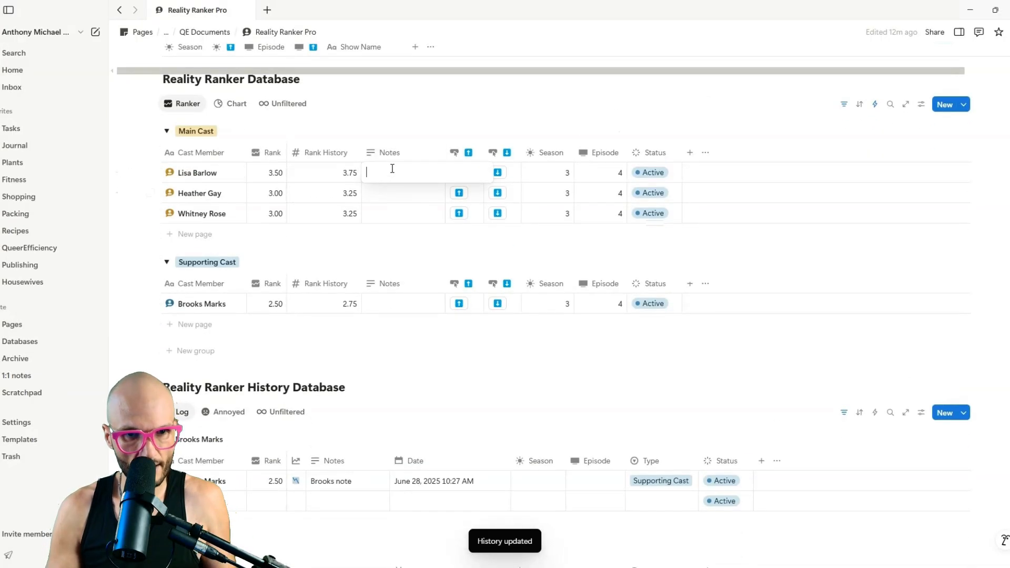
pyautogui.write('She is so annoying')
pyautogui.press('Escape')
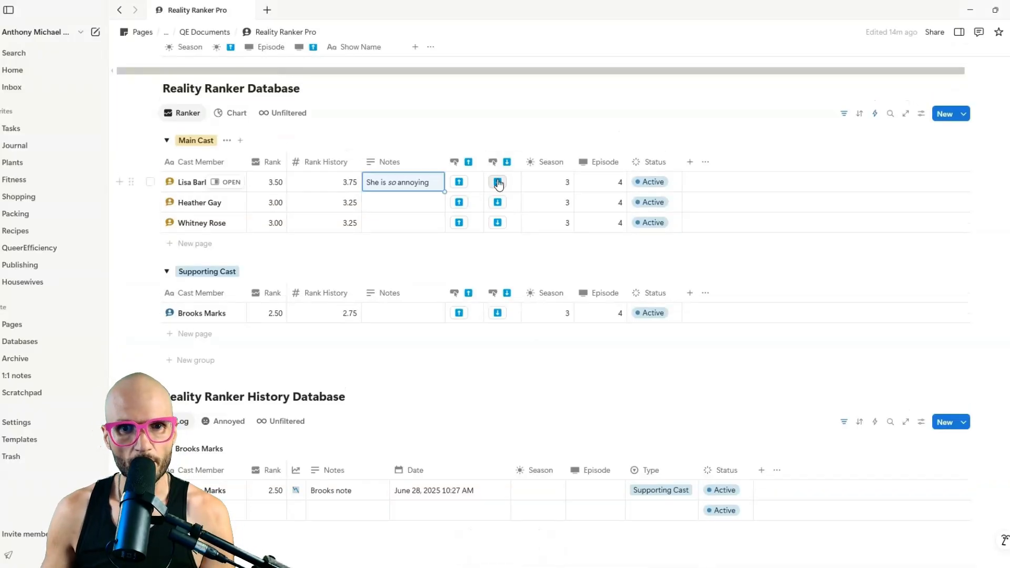
# Lower Lisa Barlow's rank to 3.25 and move the History Date column after Episode.
pyautogui.click(498, 182)
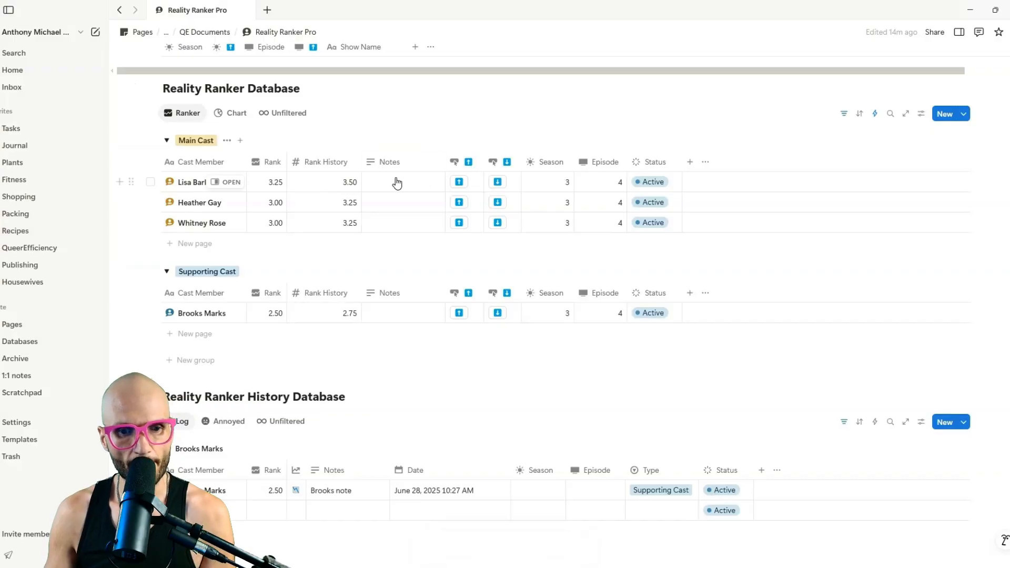
pyautogui.scroll(-8, 397, 183)
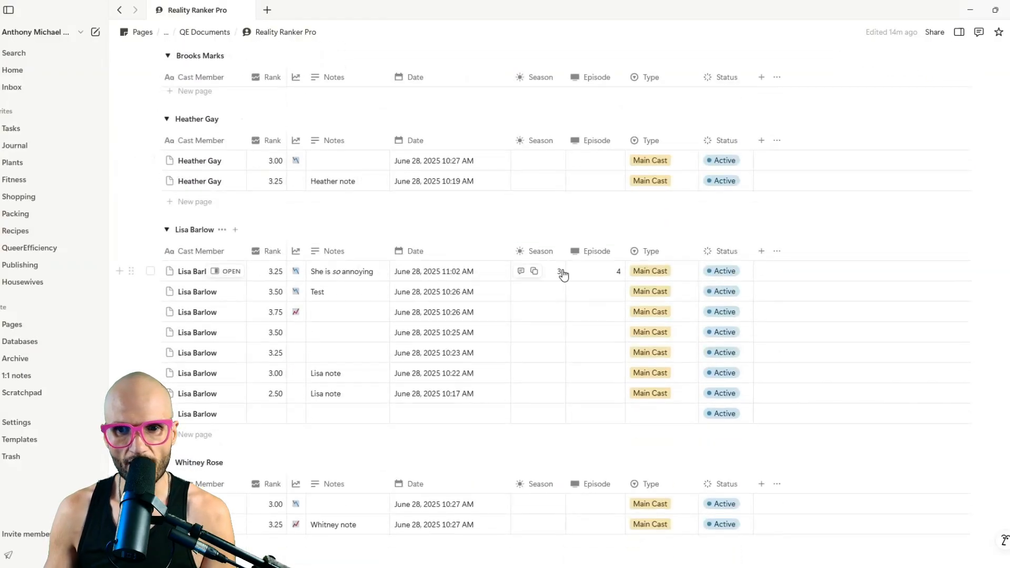
pyautogui.moveTo(429, 254); pyautogui.dragTo(507, 254)
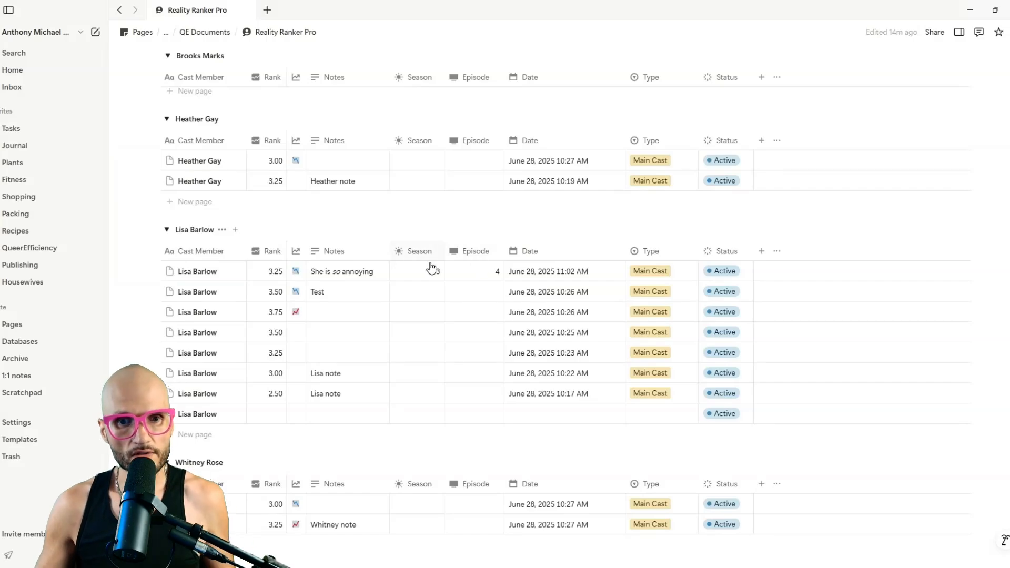
pyautogui.click(342, 274)
pyautogui.doubleClick(342, 273)
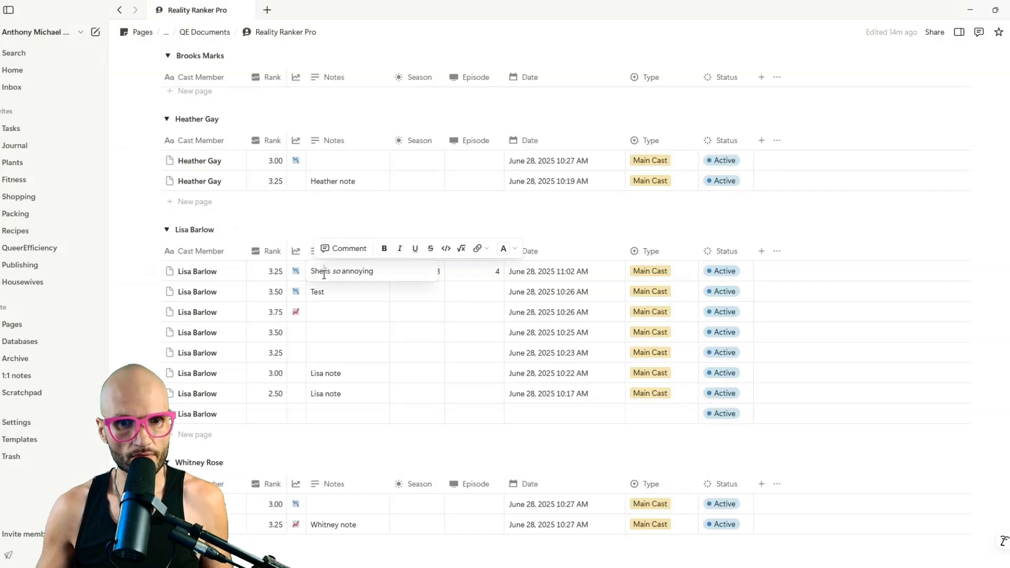
pyautogui.hotkey('ctrl', 'a')
pyautogui.press('BackSpace')
pyautogui.press('Escape')
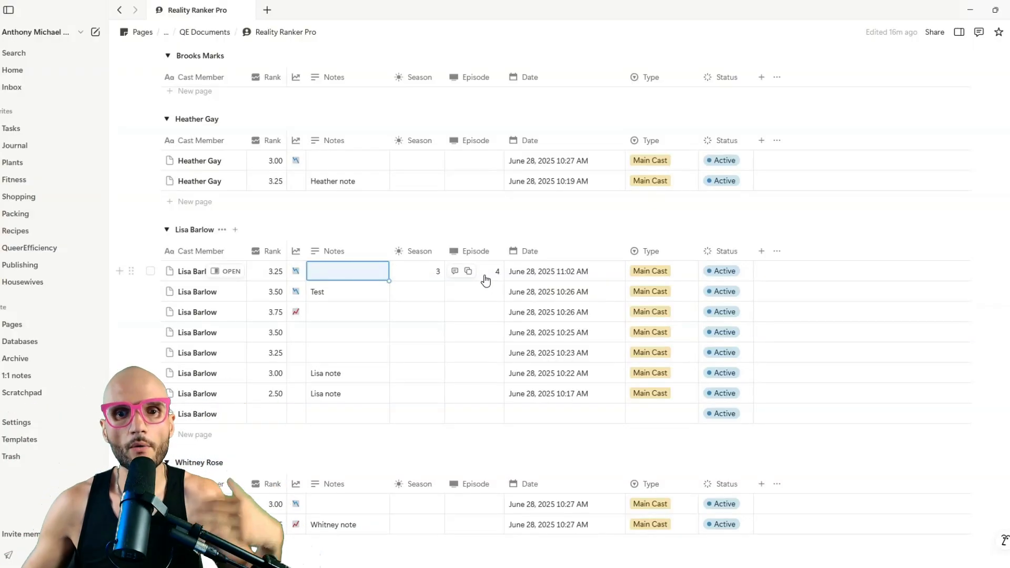
pyautogui.click(338, 267)
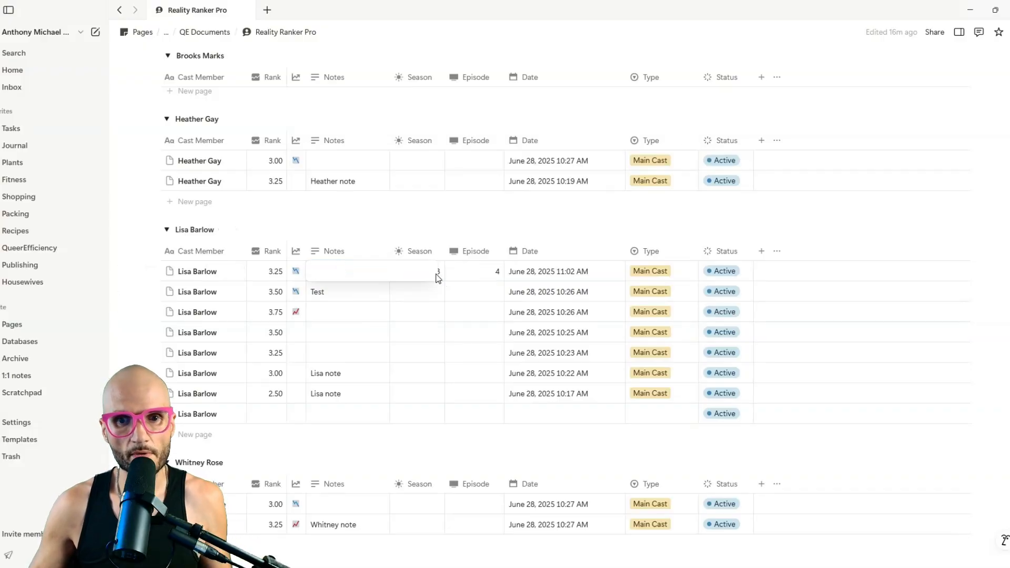
pyautogui.press('Escape')
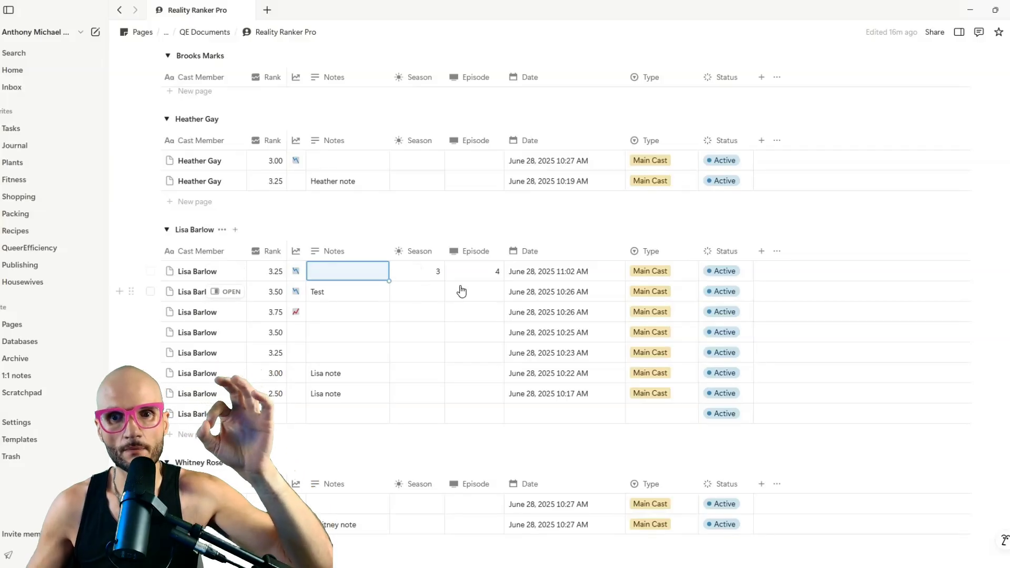
# Write 'S03 E04' as that entry's note, then start adding a new History column.
pyautogui.click(365, 267)
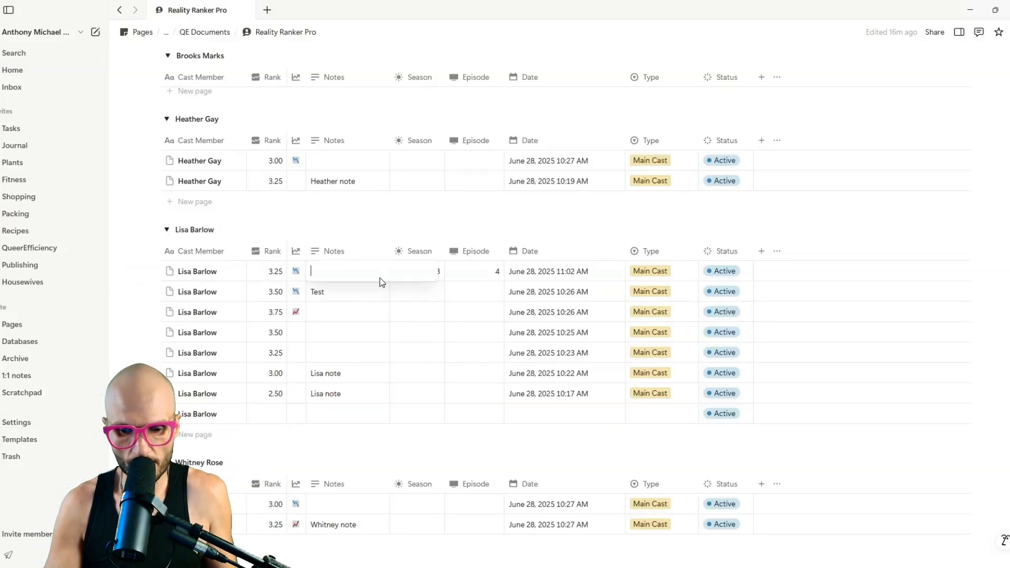
pyautogui.write('0304')
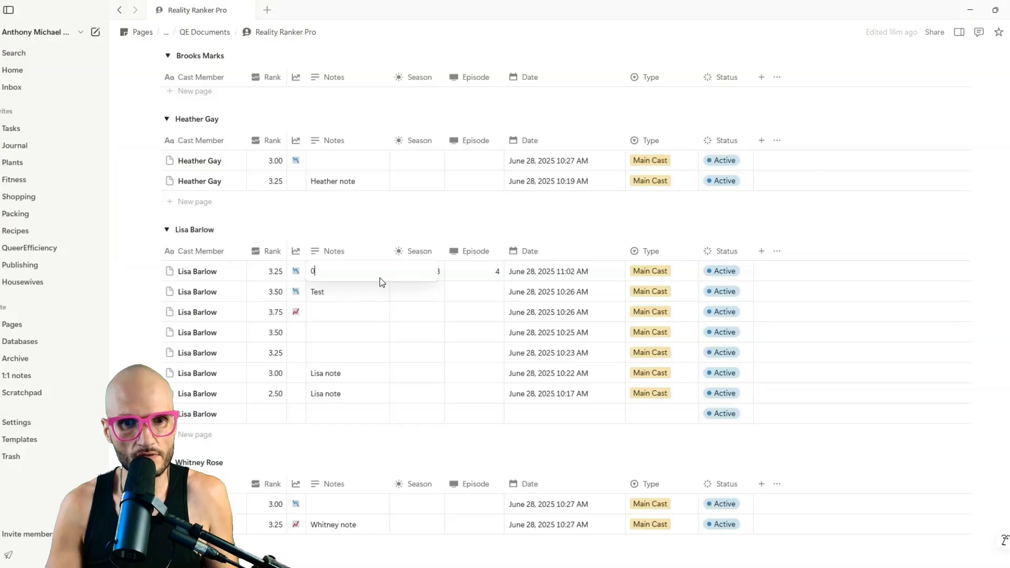
pyautogui.click(380, 284)
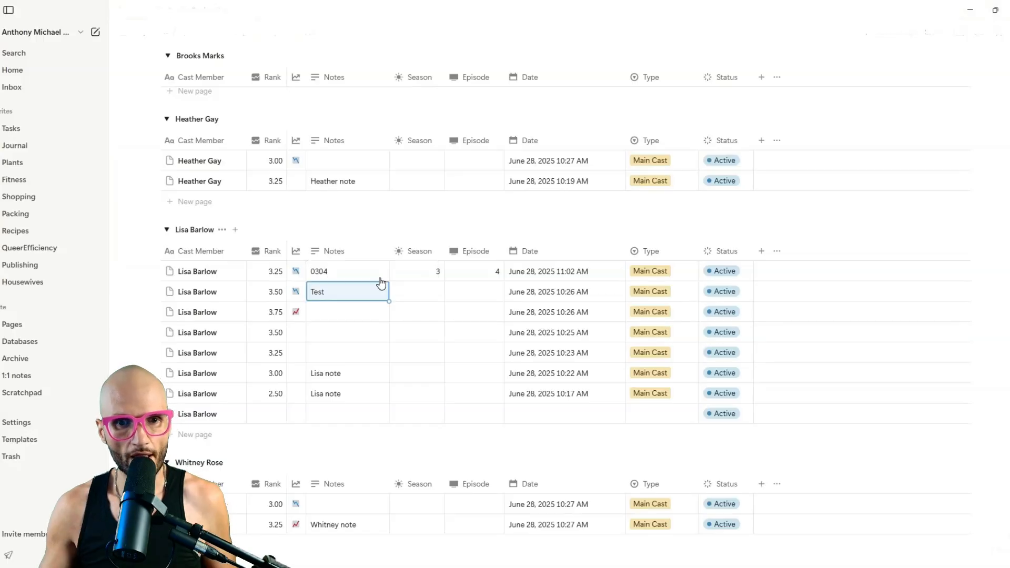
pyautogui.click(345, 272)
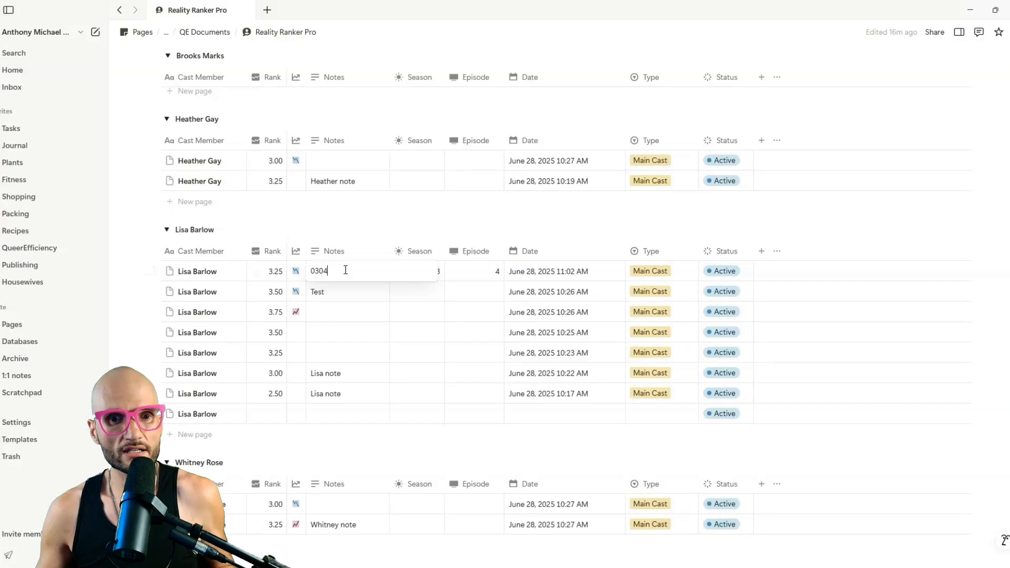
pyautogui.press('Home')
pyautogui.write('S03')
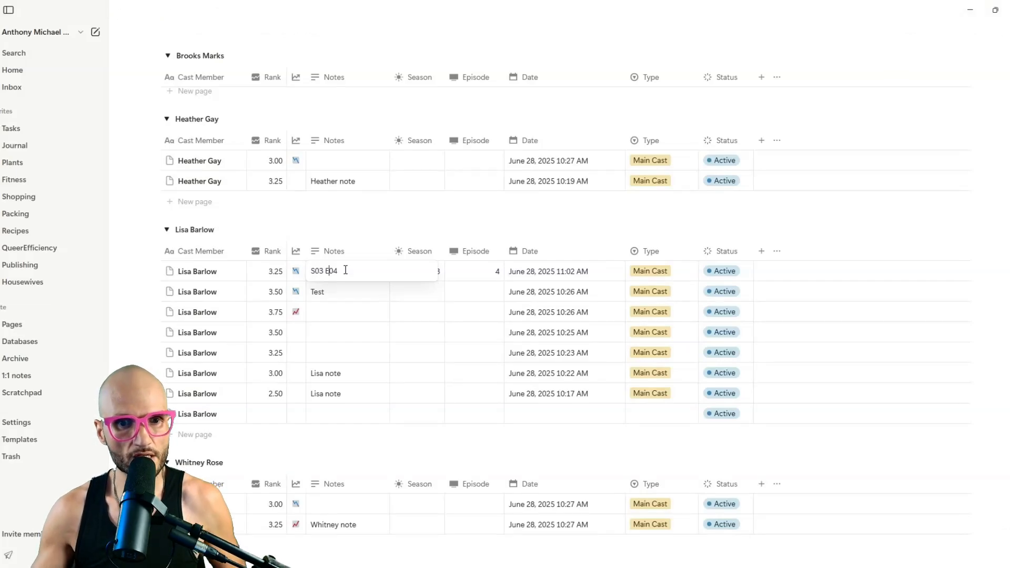
pyautogui.write(' E')
pyautogui.press('Escape')
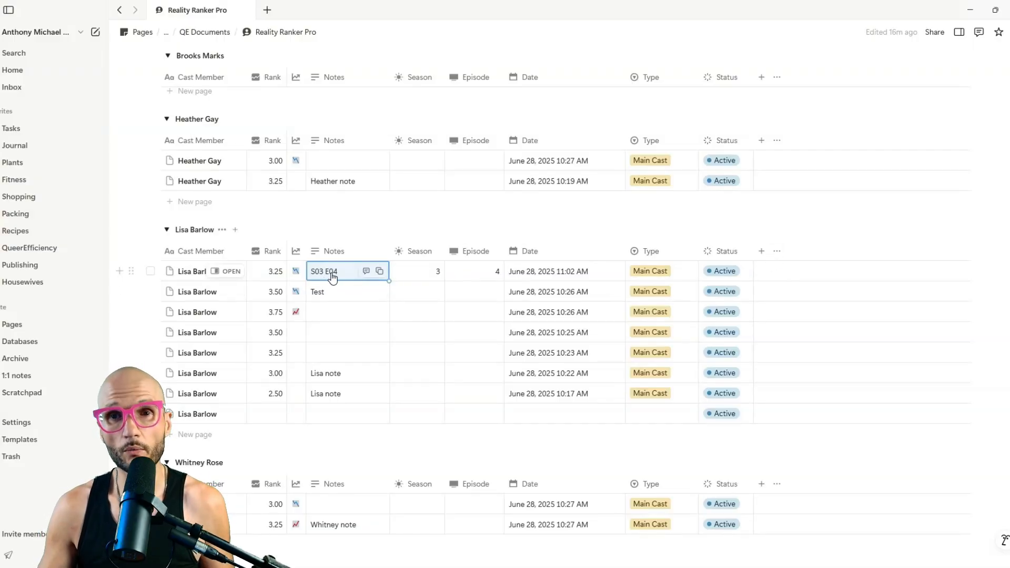
pyautogui.click(762, 251)
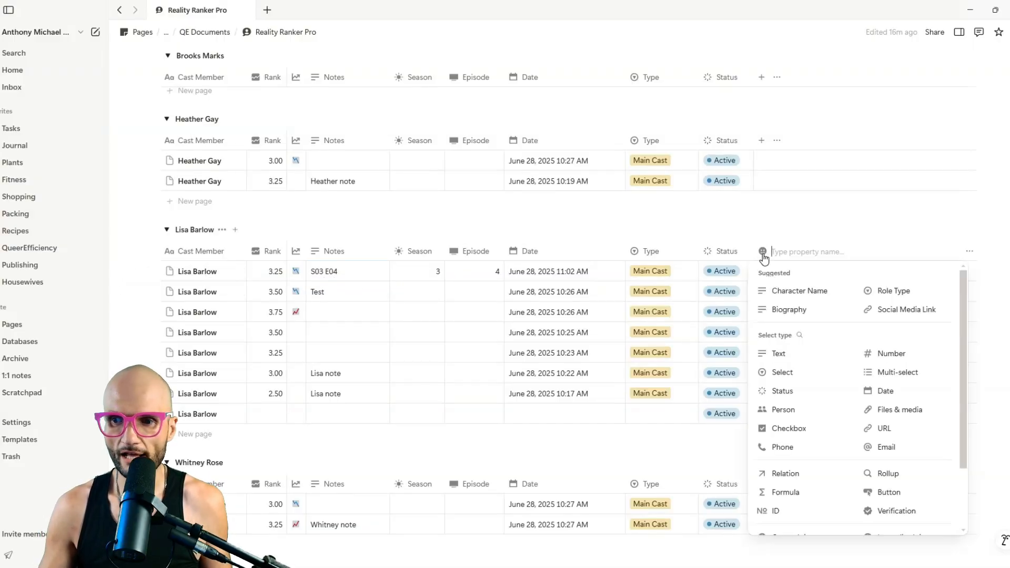
# Make the new property a Formula column placed right after Notes.
pyautogui.click(821, 492)
pyautogui.moveTo(789, 252); pyautogui.dragTo(429, 250)
pyautogui.click(416, 269)
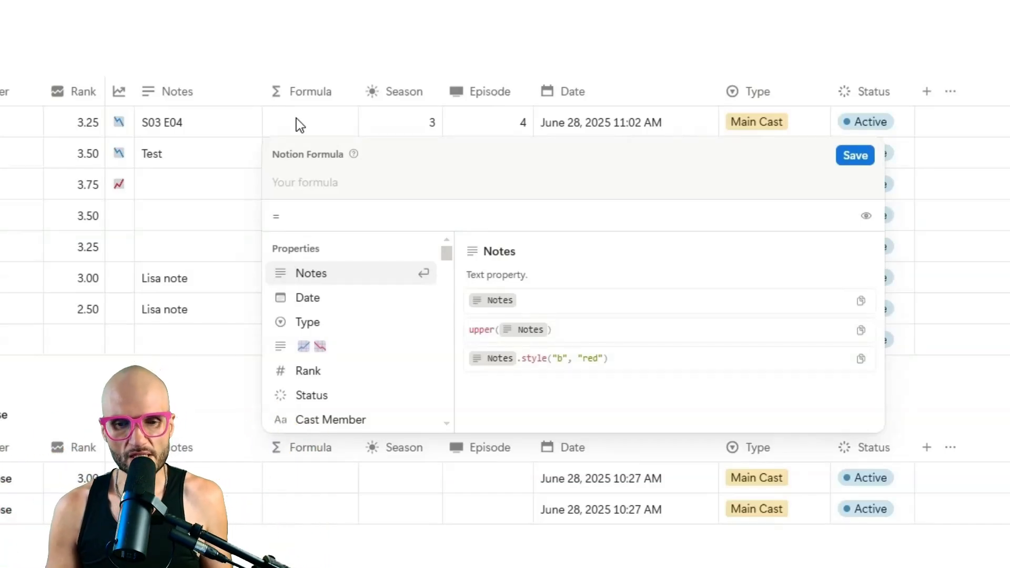
# Enter the formula "S" + Season + "E" + Episode and save it.
pyautogui.write('"s')
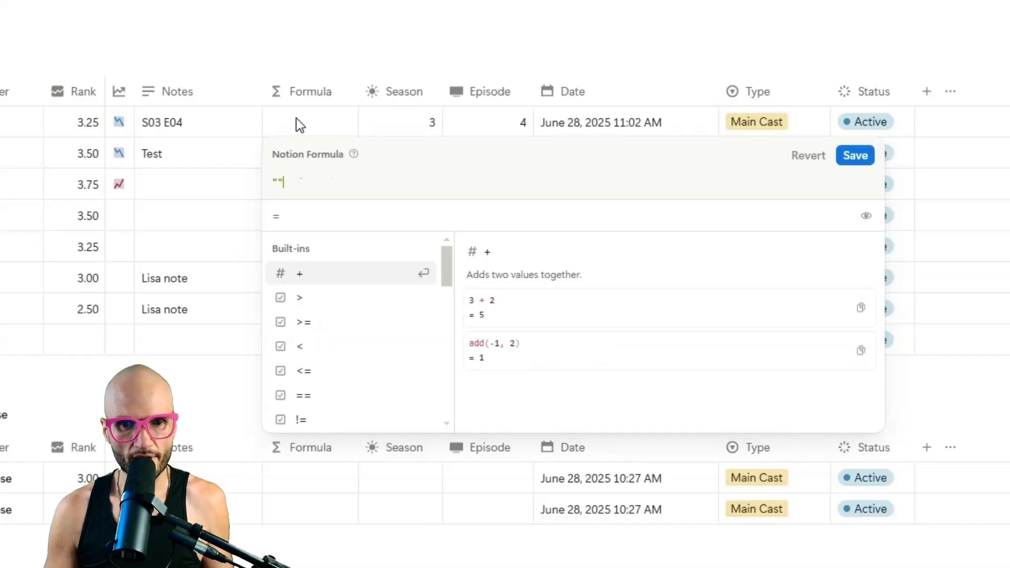
pyautogui.click(347, 184)
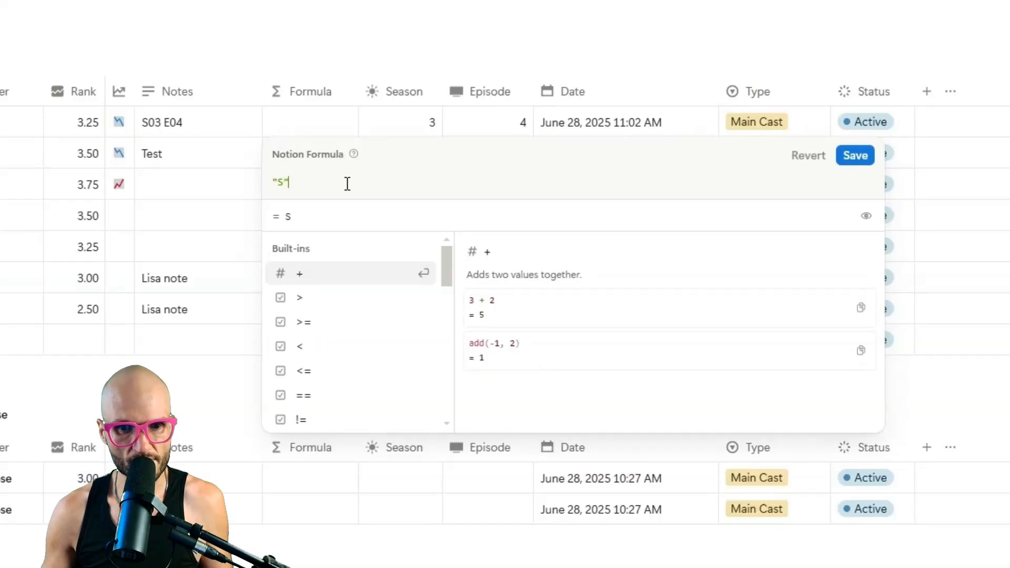
pyautogui.write('+ ')
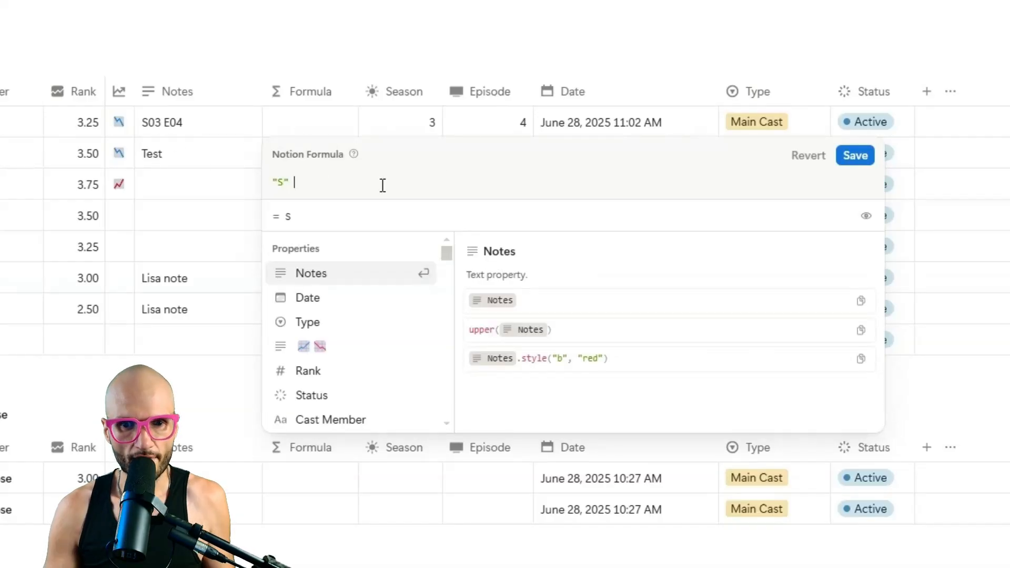
pyautogui.write('"E"')
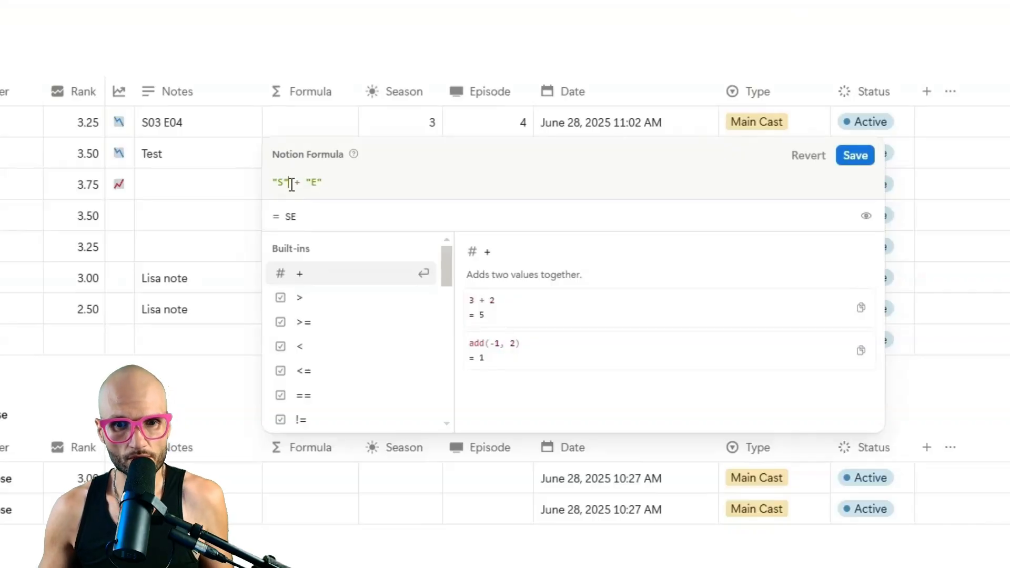
pyautogui.write('+')
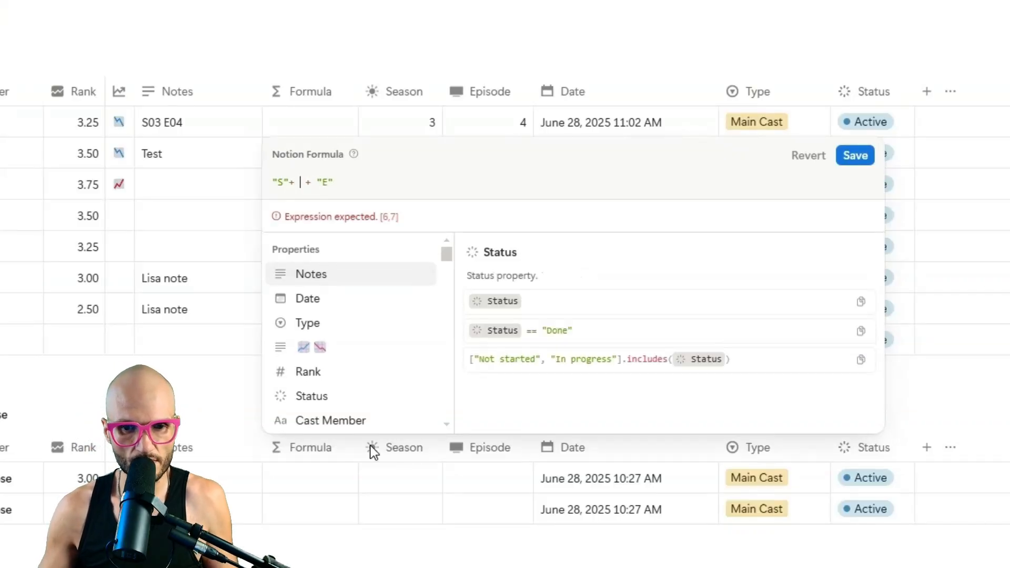
pyautogui.scroll(-2, 379, 339)
pyautogui.click(375, 368)
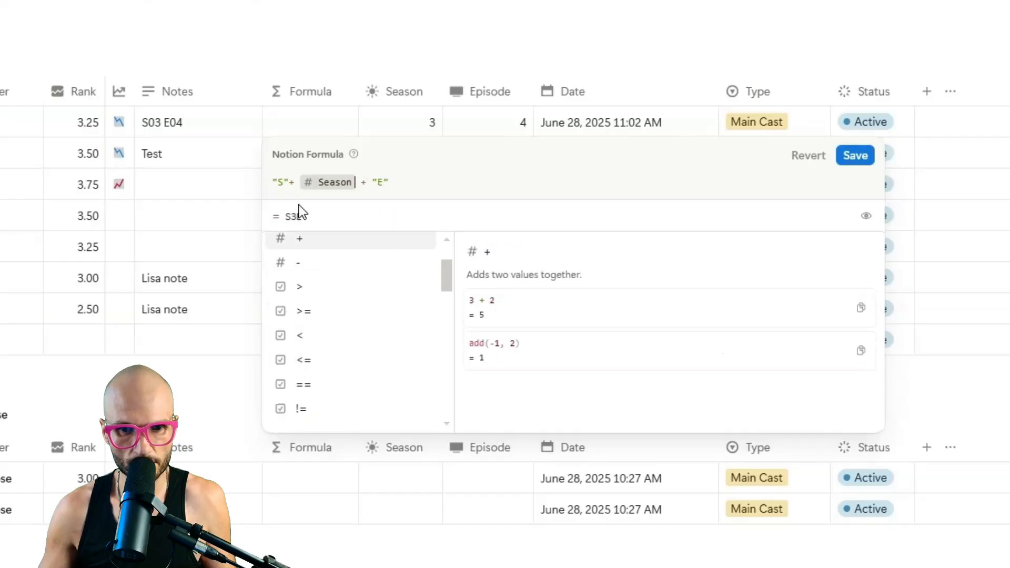
pyautogui.click(469, 181)
pyautogui.write('+')
pyautogui.click(363, 383)
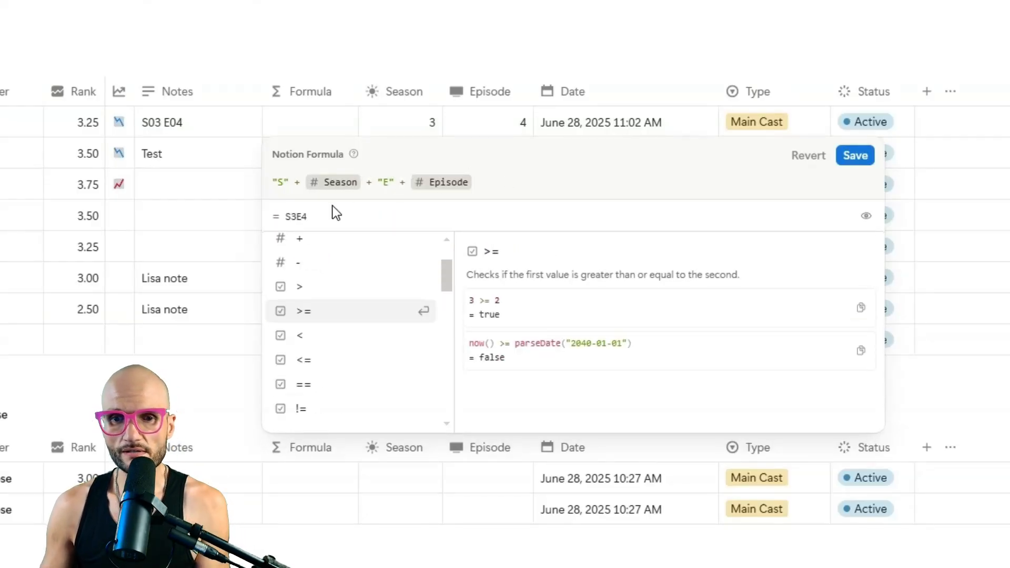
pyautogui.click(855, 156)
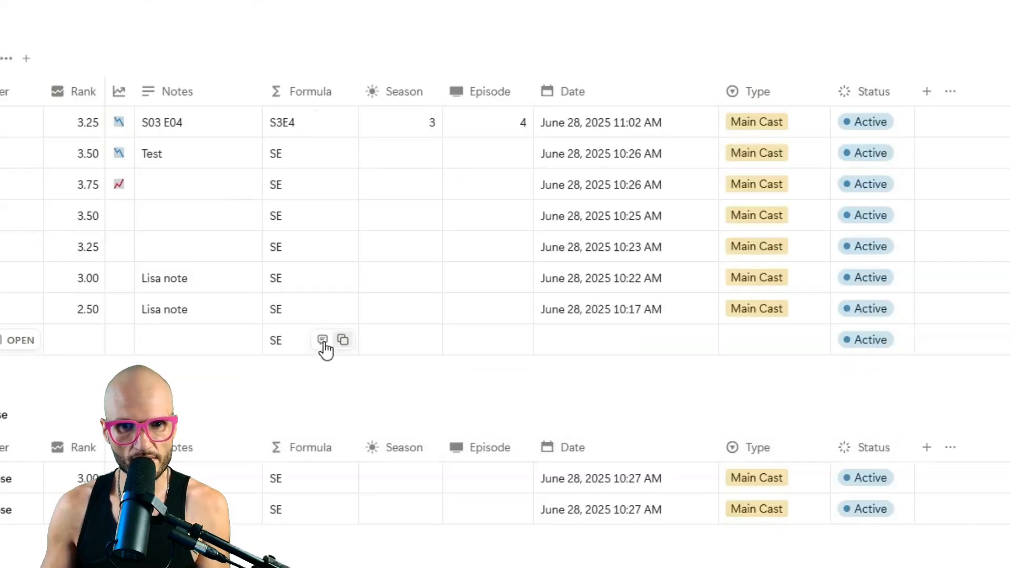
# Give the Test row Season 2, Episode 5 and the next row Season 1, Episode 6.
pyautogui.click(430, 161)
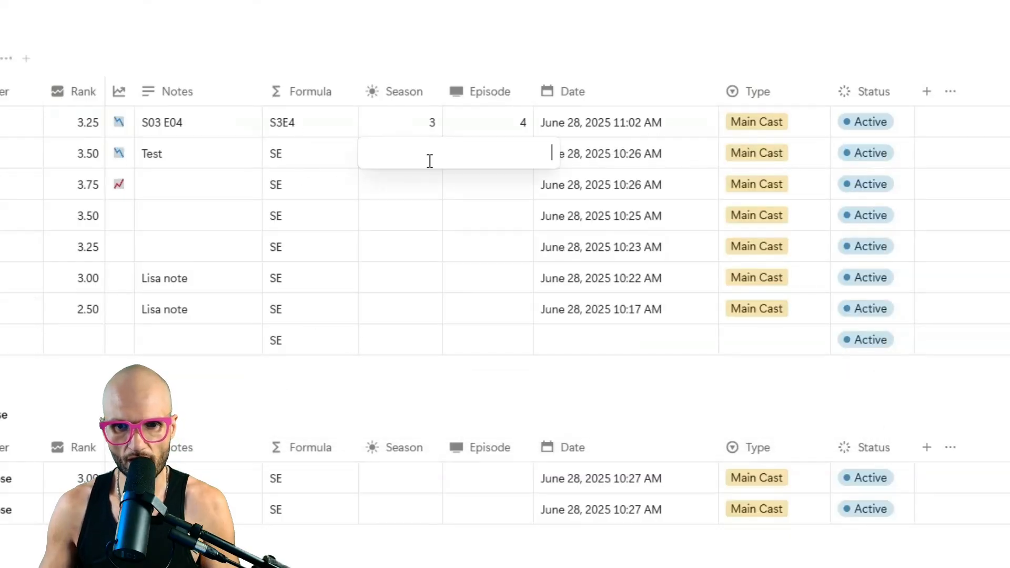
pyautogui.write('2')
pyautogui.press('Tab')
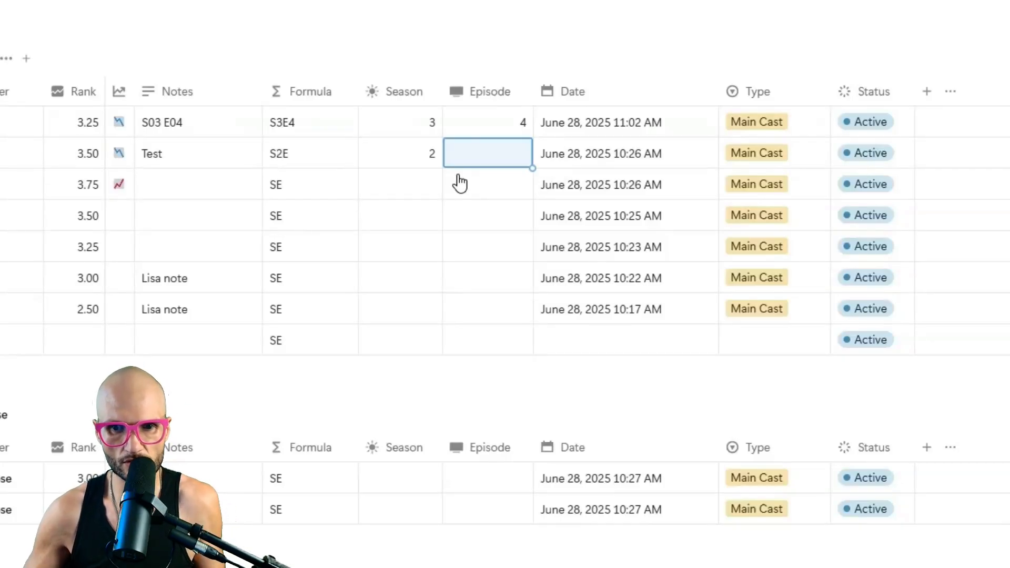
pyautogui.write('5')
pyautogui.press('Return')
pyautogui.press('Left')
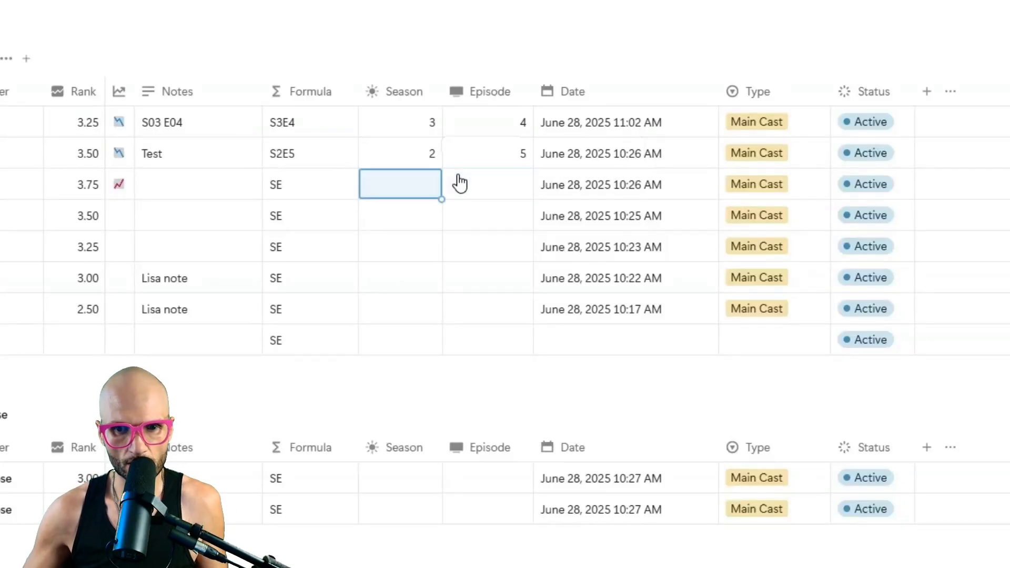
pyautogui.write('1')
pyautogui.press('Tab')
pyautogui.write('6')
pyautogui.press('Return')
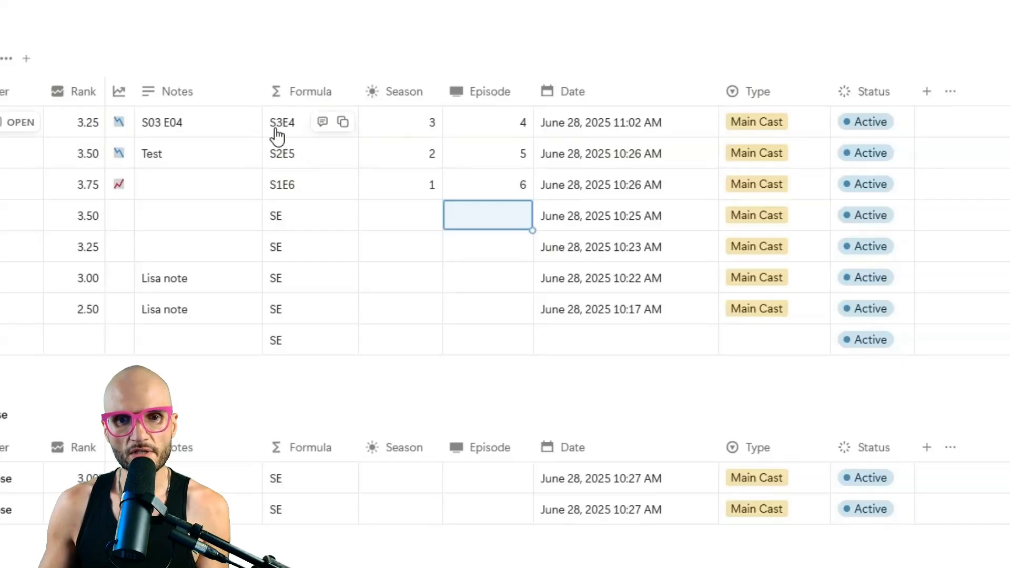
# Change the first row's Episode to 14 so it shows S3E14.
pyautogui.click(514, 125)
pyautogui.write('14')
pyautogui.press('Return')
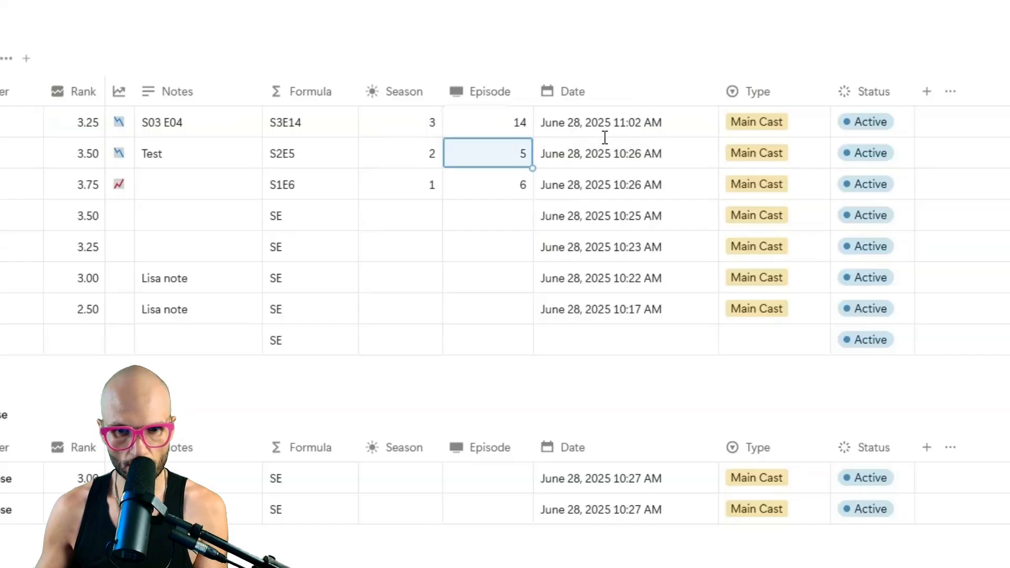
# Wrap the existing Season/Episode formula in lets( … ) with an indented blank line for variables.
pyautogui.click(293, 126)
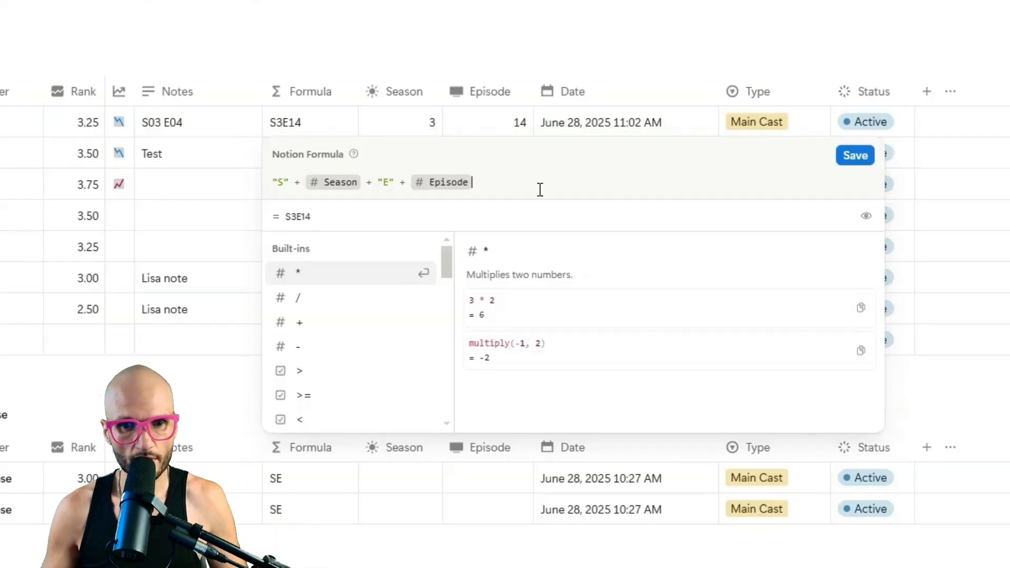
pyautogui.press('Home')
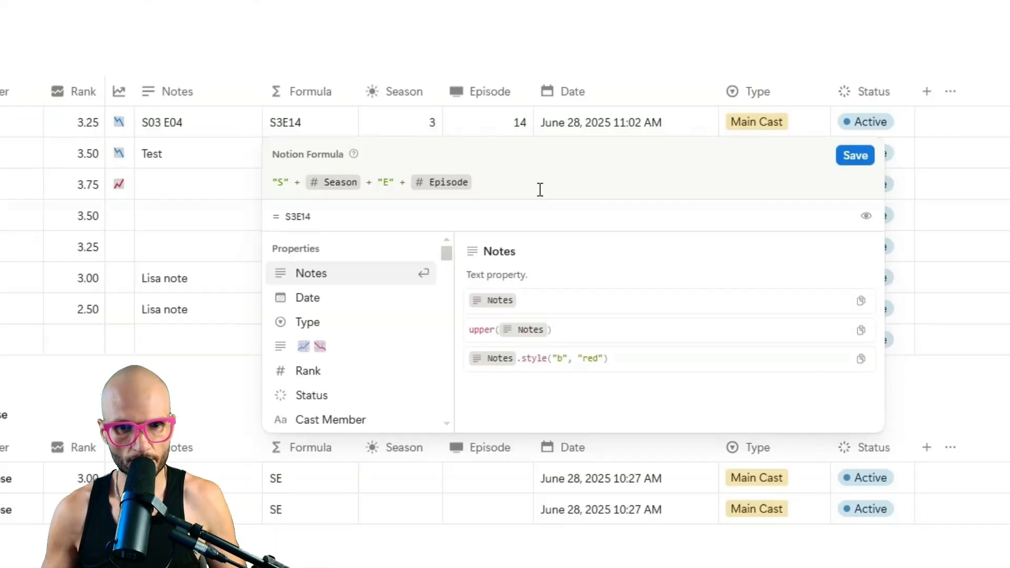
pyautogui.press('Tab')
pyautogui.hotkey('shift', 'Return')
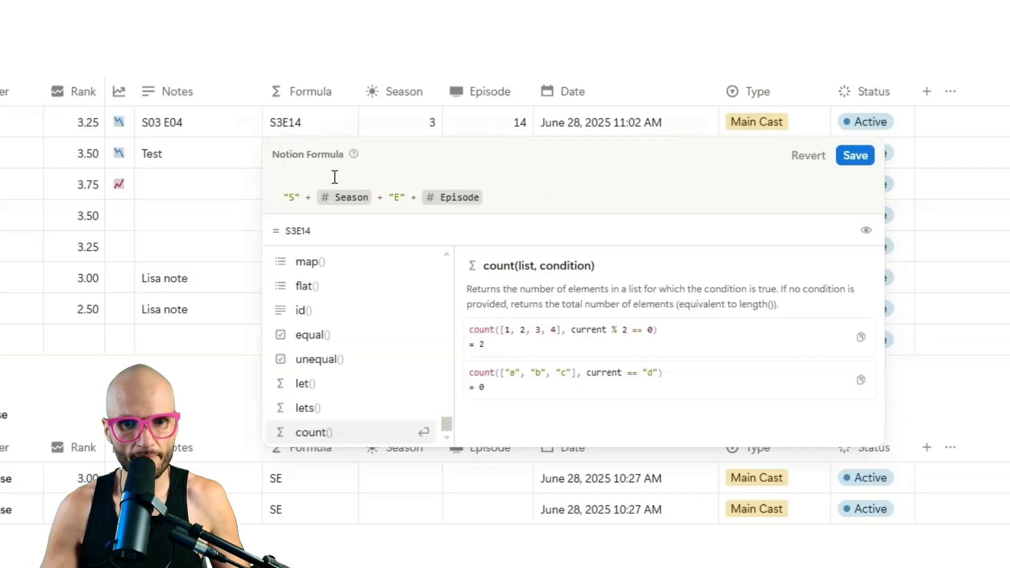
pyautogui.write('lets(')
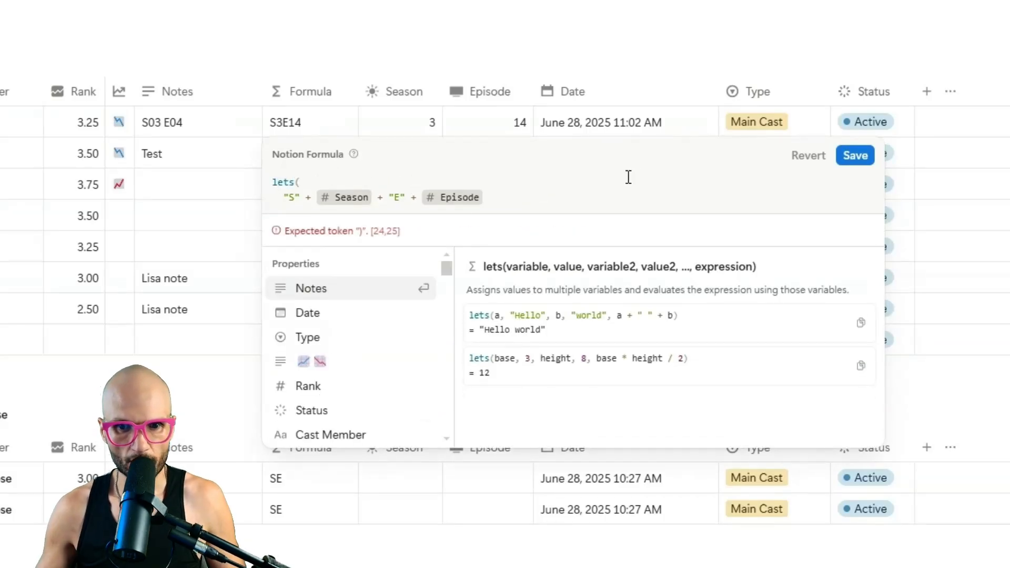
pyautogui.click(604, 190)
pyautogui.hotkey('shift', 'Return')
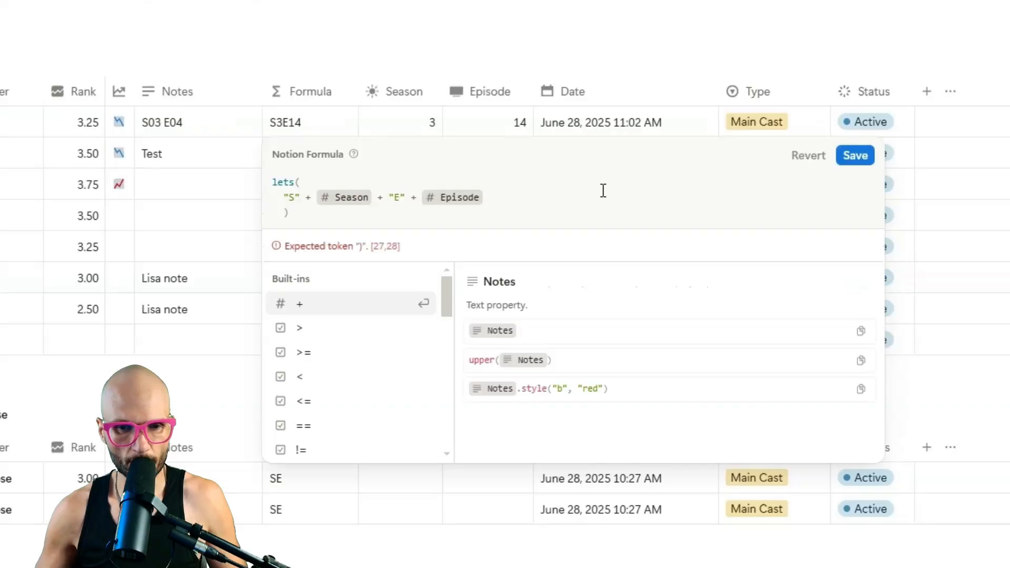
pyautogui.write(')')
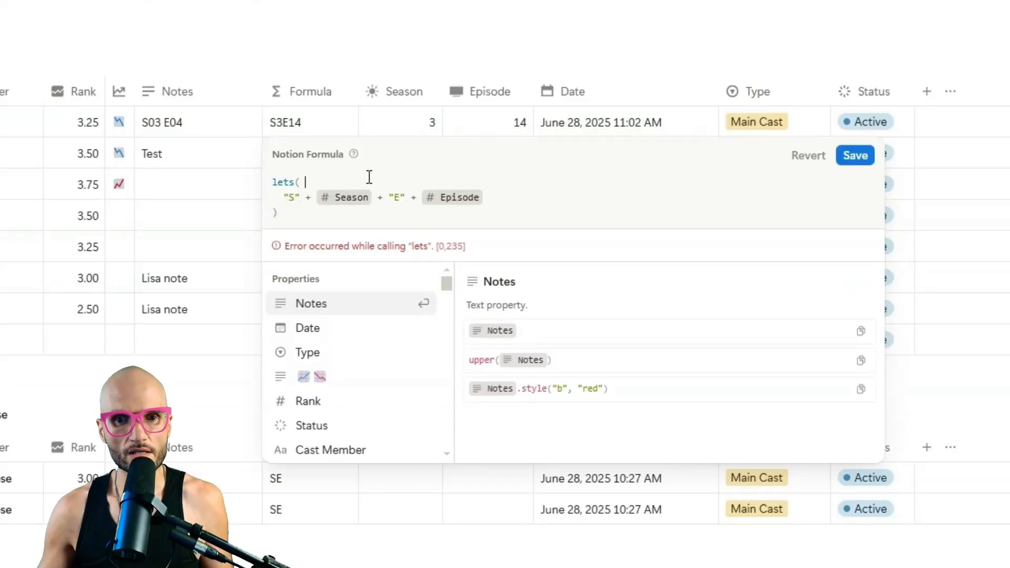
pyautogui.click(343, 181)
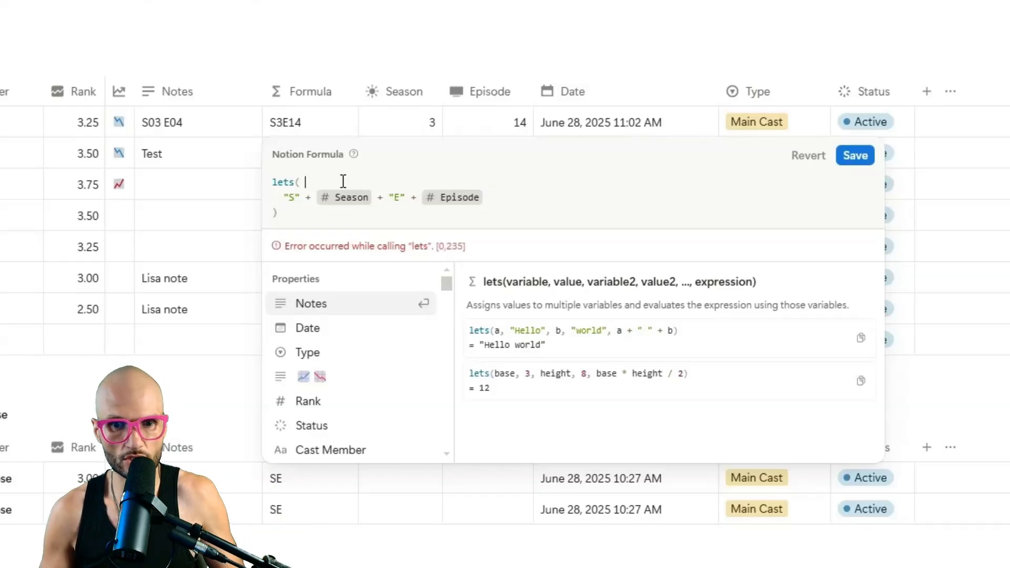
pyautogui.press('Return')
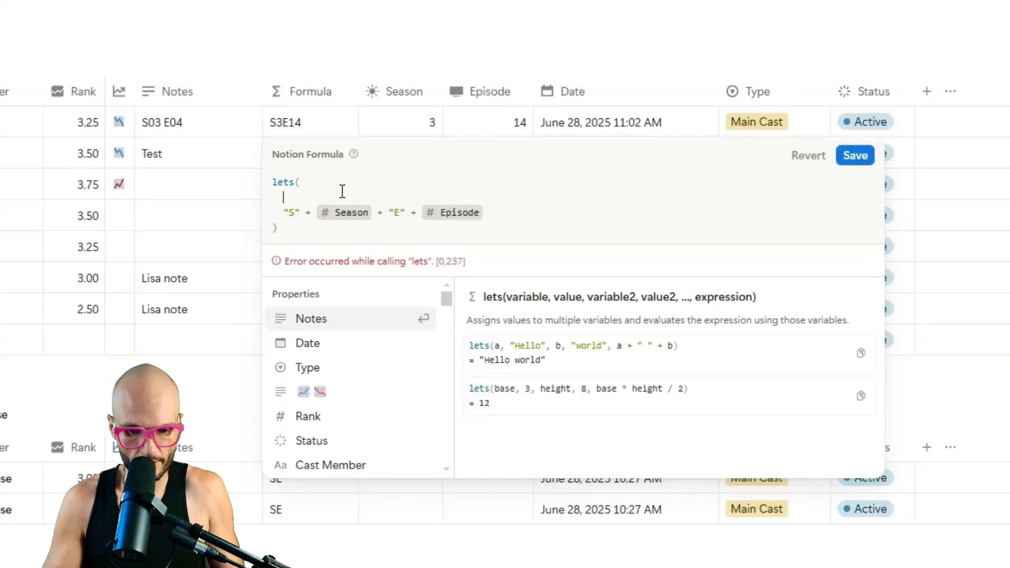
# Define a vSeason variable with value 12345 and append + vSeason to the formula output.
pyautogui.write('vSea')
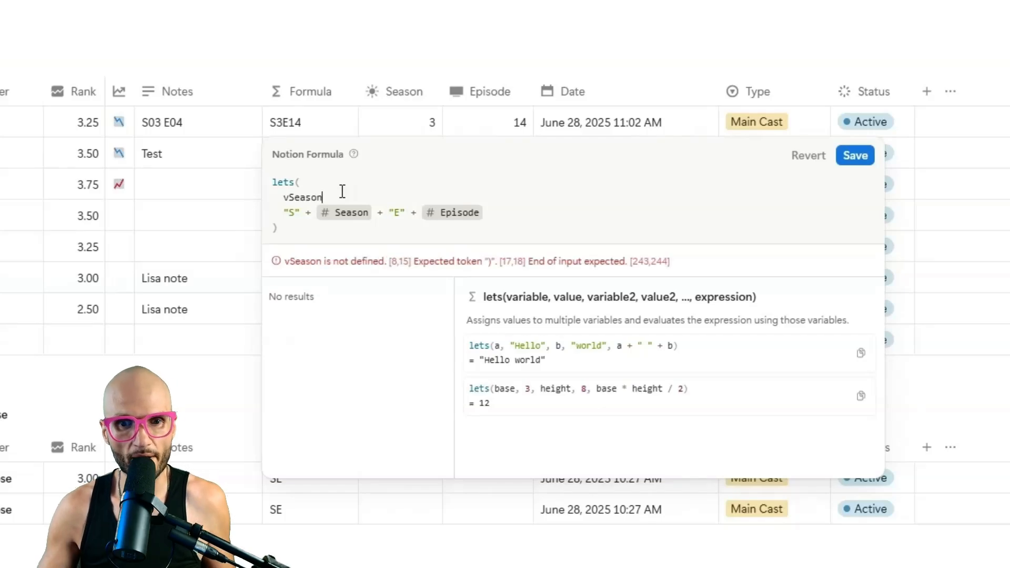
pyautogui.write('son')
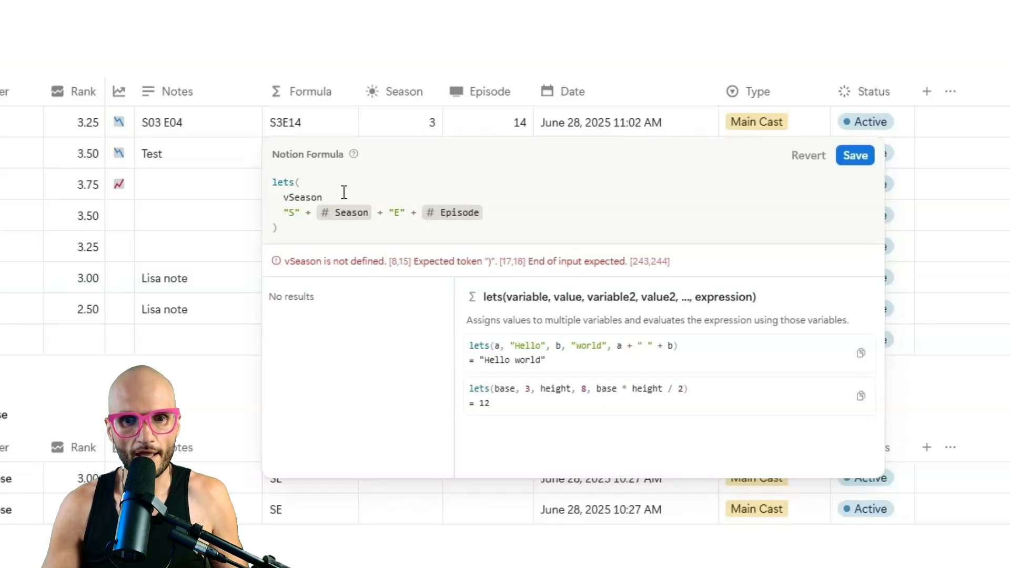
pyautogui.write(',')
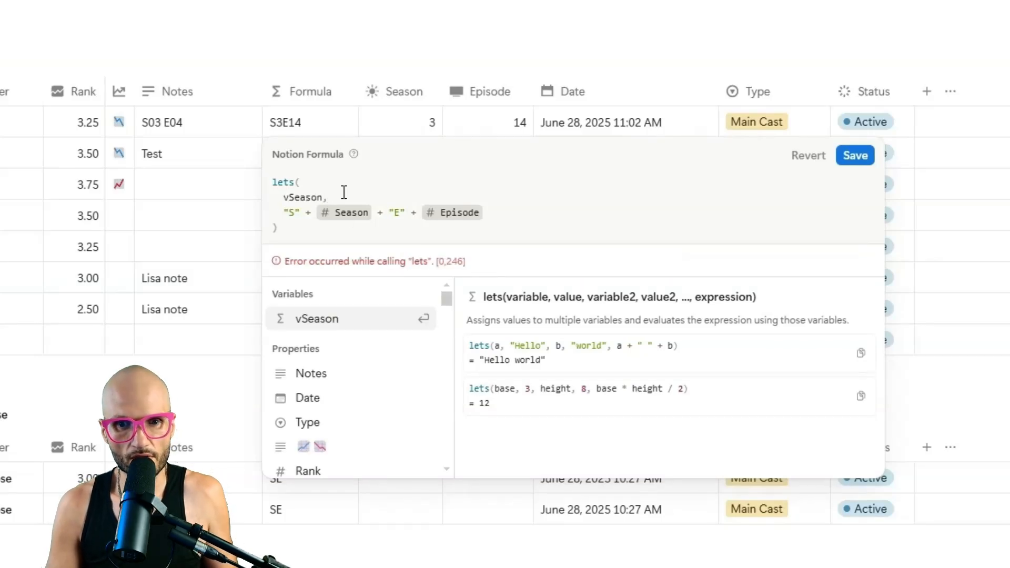
pyautogui.write(' 12345,')
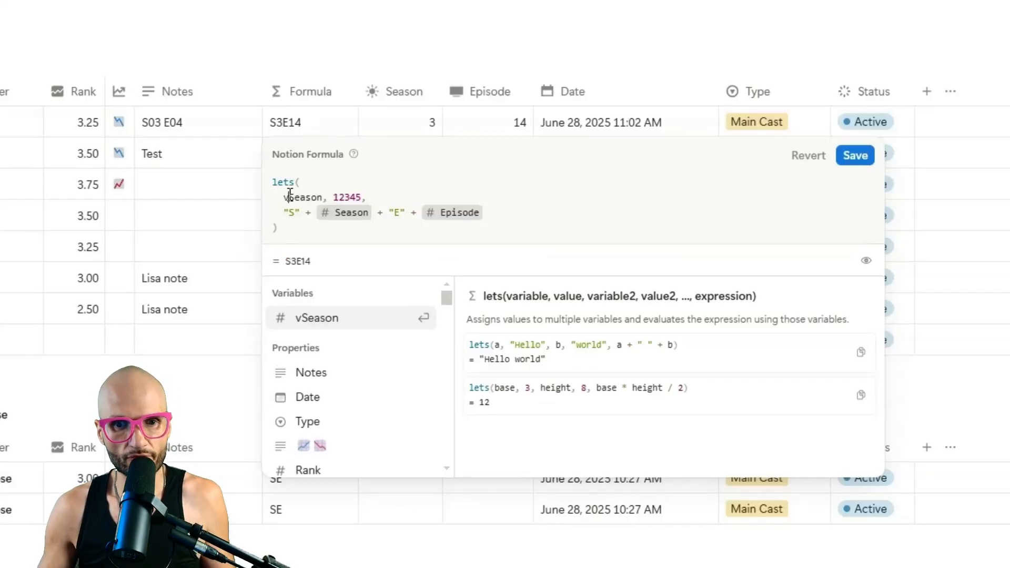
pyautogui.moveTo(290, 195); pyautogui.dragTo(370, 197)
pyautogui.click(533, 206)
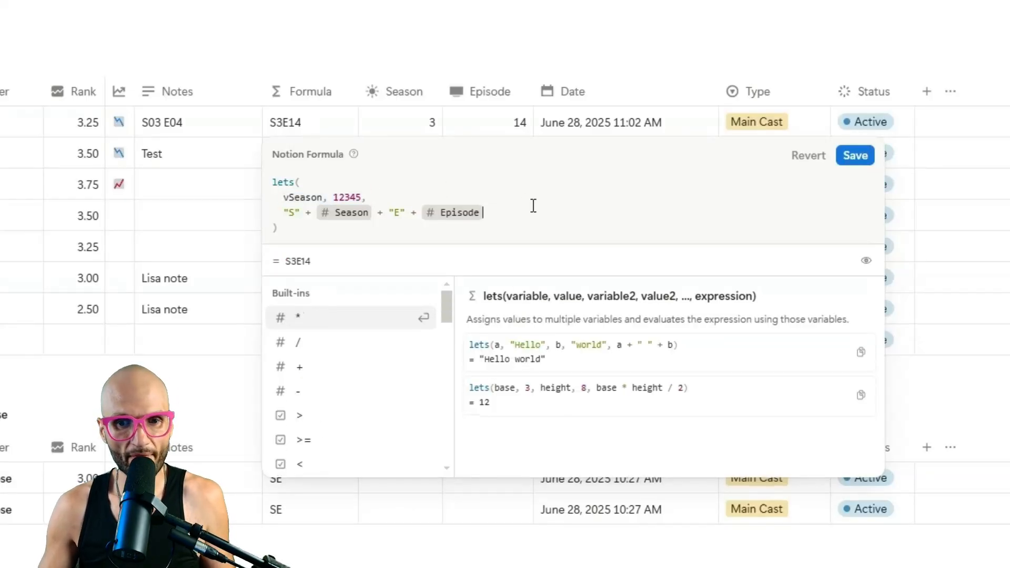
pyautogui.write('+ ')
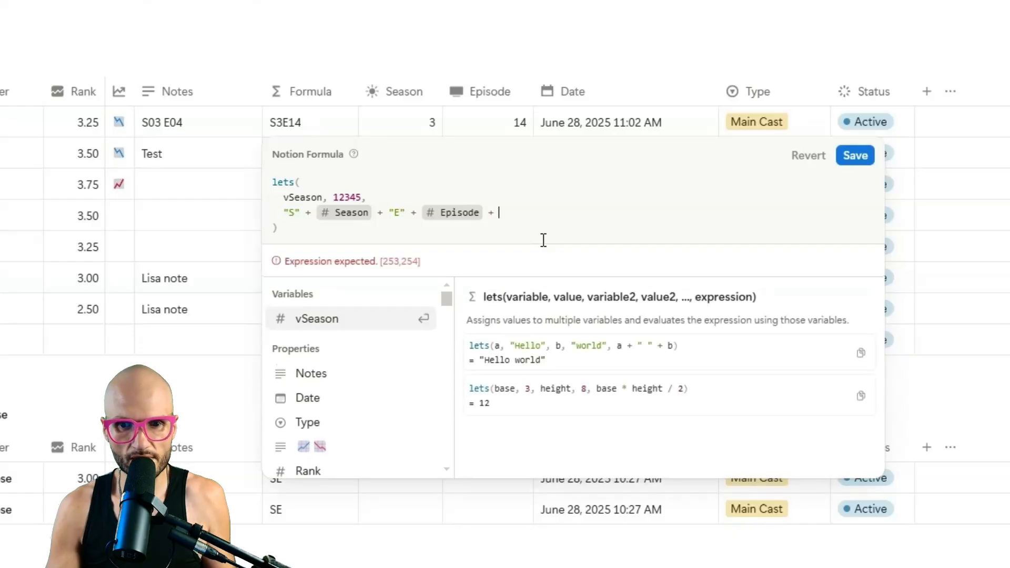
pyautogui.write('vS')
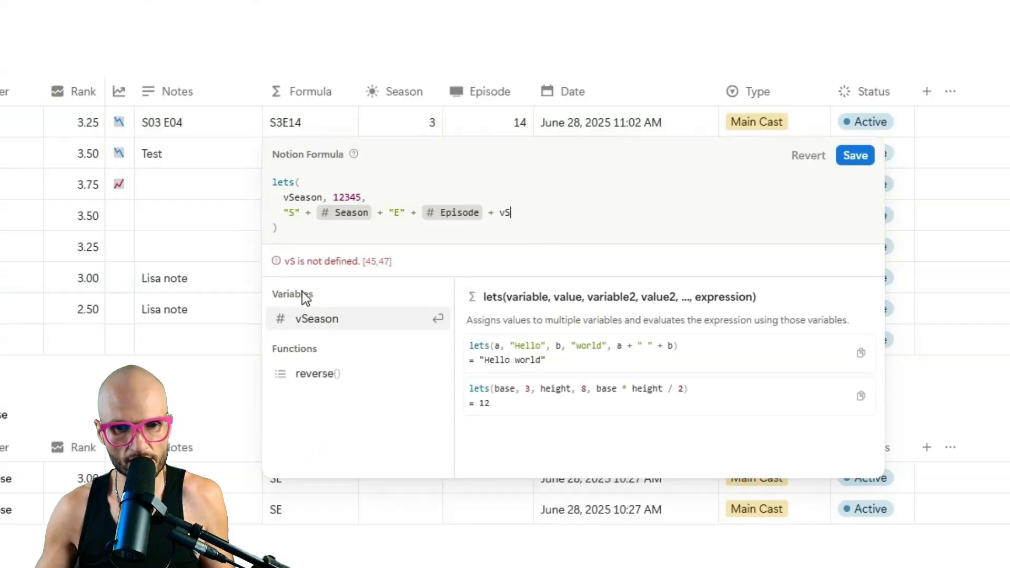
pyautogui.click(300, 323)
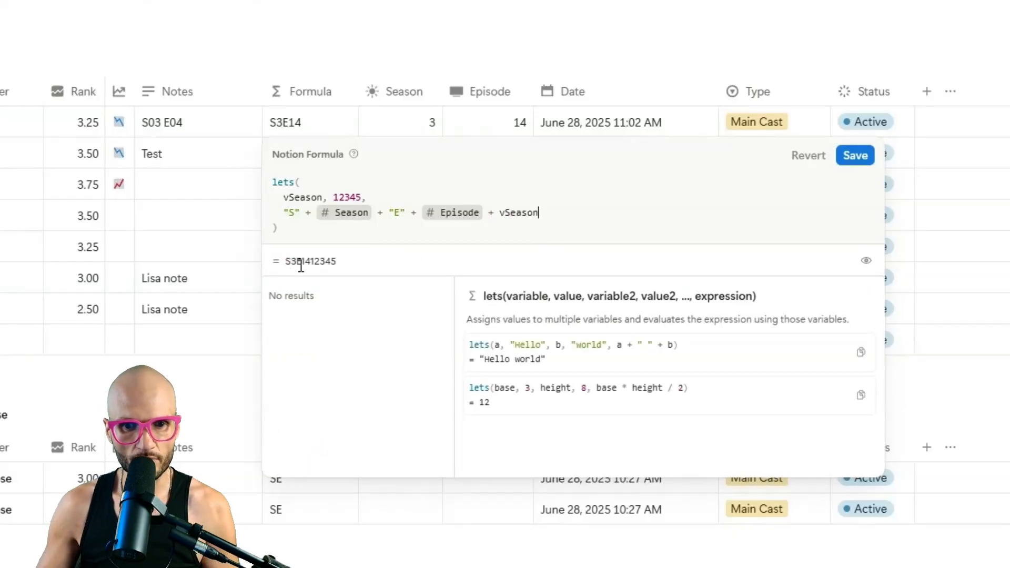
# Replace the 12345 placeholder with "ABCDE" so the preview reads S3E14 ABCDE.
pyautogui.moveTo(311, 262); pyautogui.dragTo(291, 265)
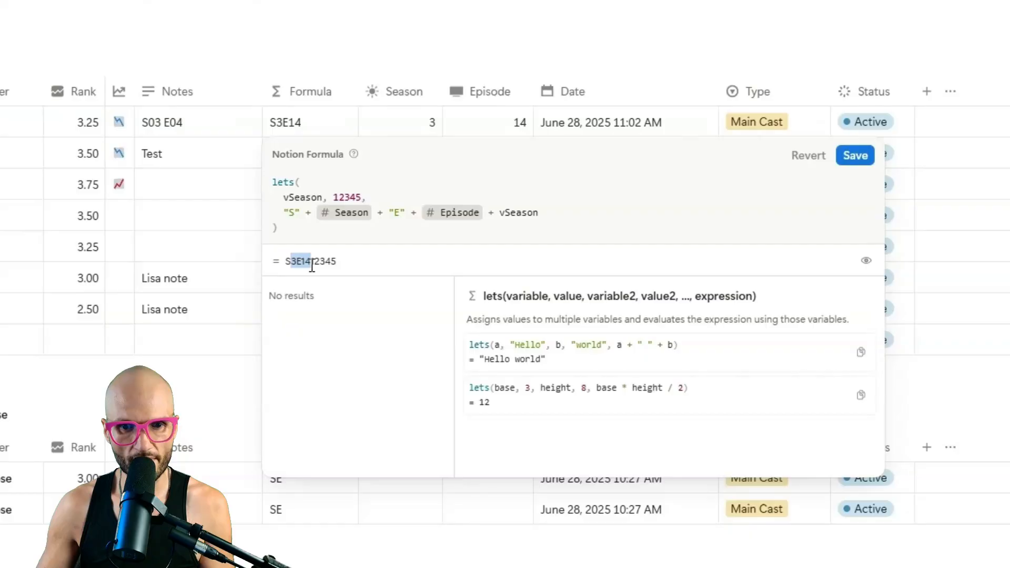
pyautogui.doubleClick(348, 197)
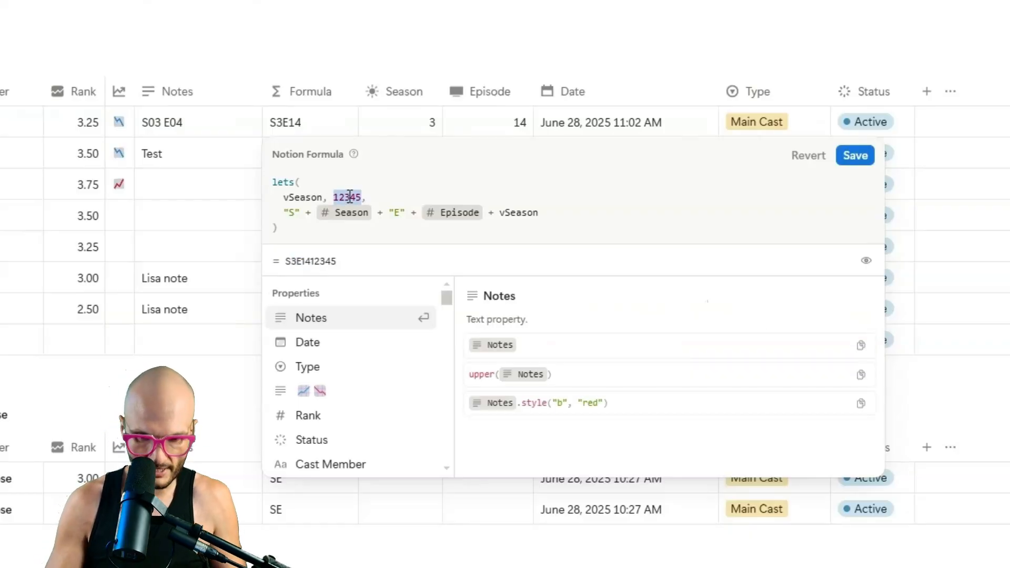
pyautogui.write('"ABCDE"')
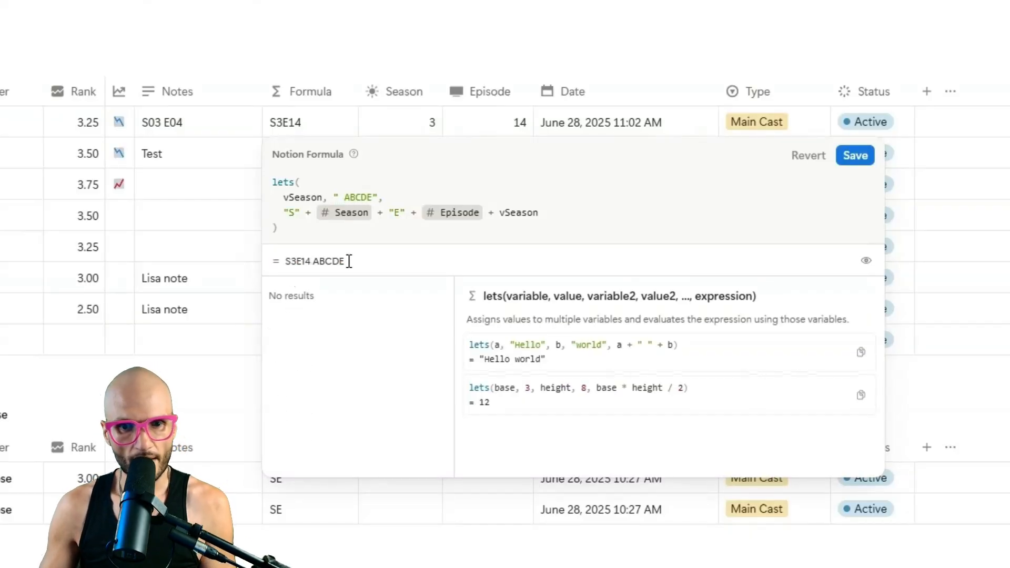
pyautogui.click(387, 196)
# Add a vEpisode variable set to " XYZ", shorten ABCDE to ABC, and remove the trailing + vSeason.
pyautogui.hotkey('shift', 'Return')
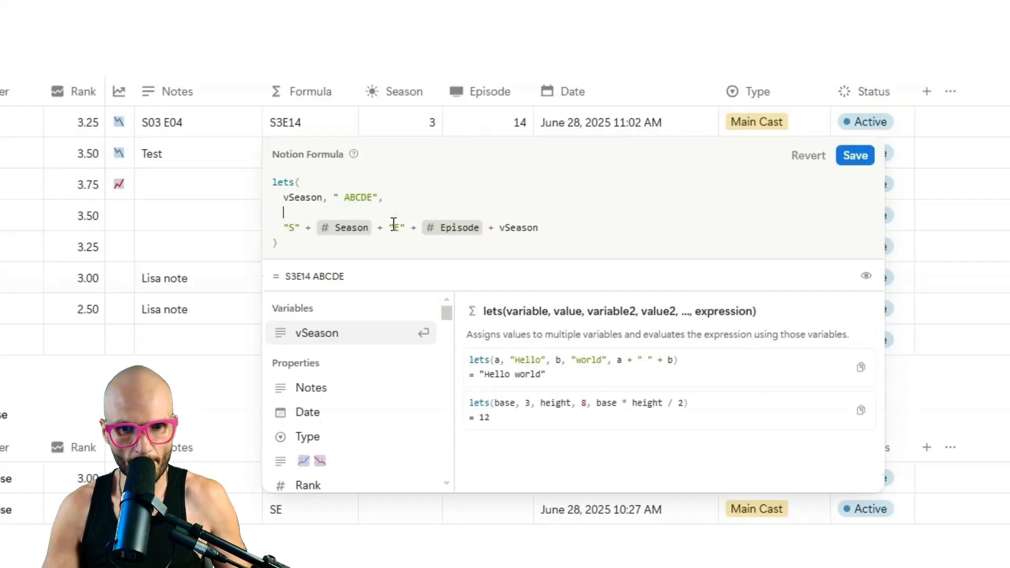
pyautogui.write('vEpisode, " XYZ"')
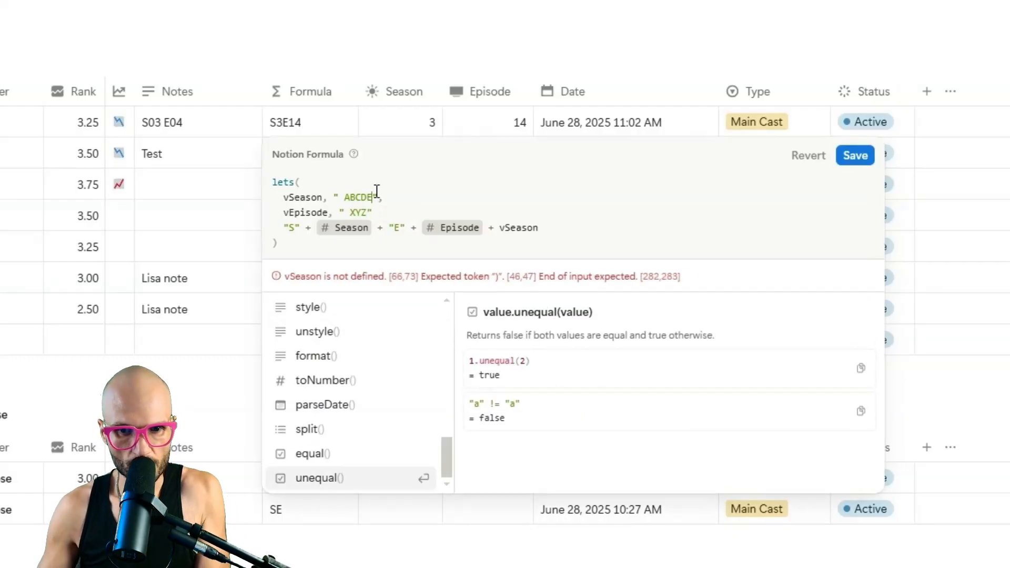
pyautogui.press('BackSpace')
pyautogui.press('BackSpace')
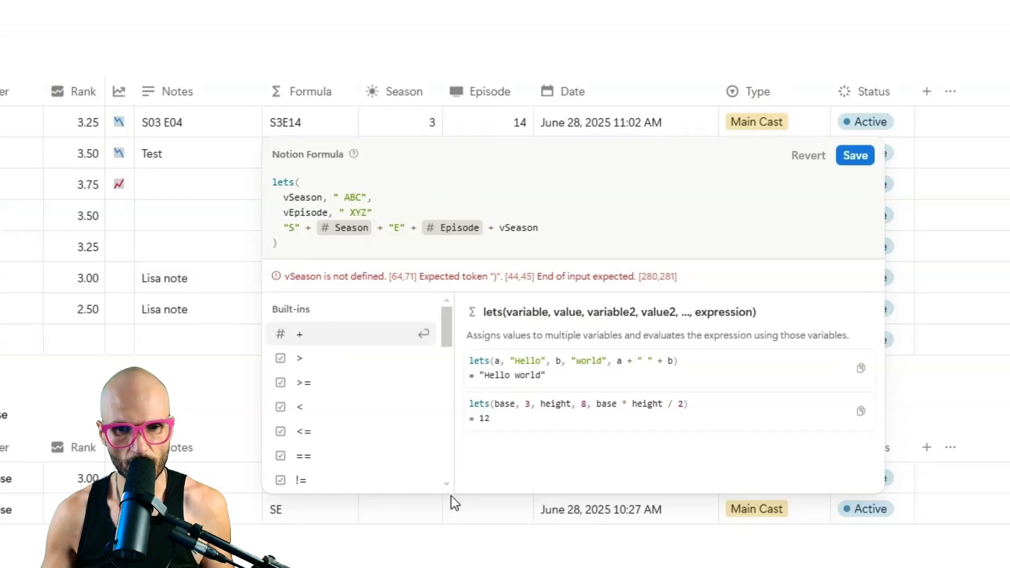
pyautogui.moveTo(566, 221); pyautogui.dragTo(483, 229)
pyautogui.press('BackSpace')
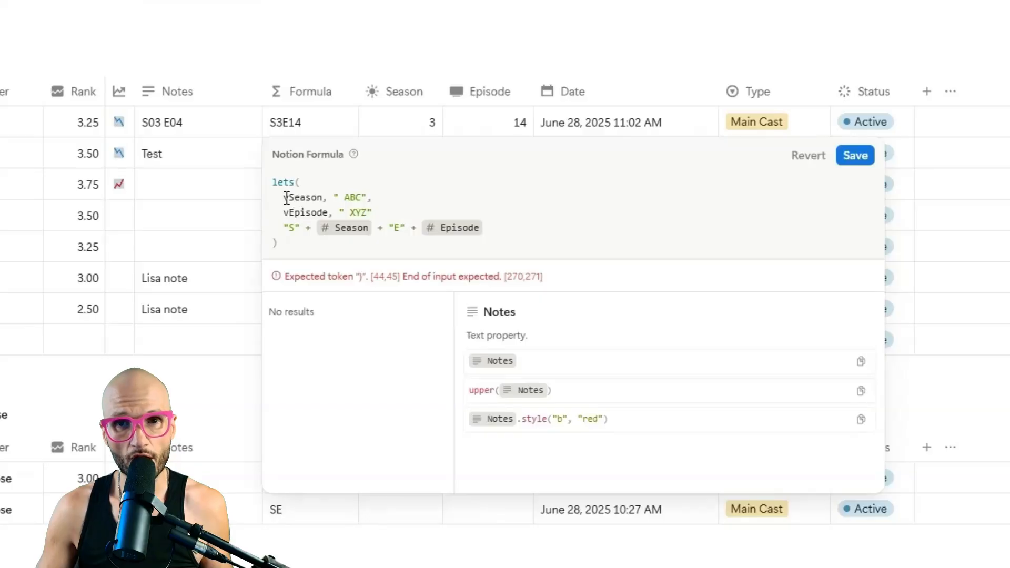
# Swap the Season and Episode references in the output for vSeason and vEpisode.
pyautogui.click(377, 229)
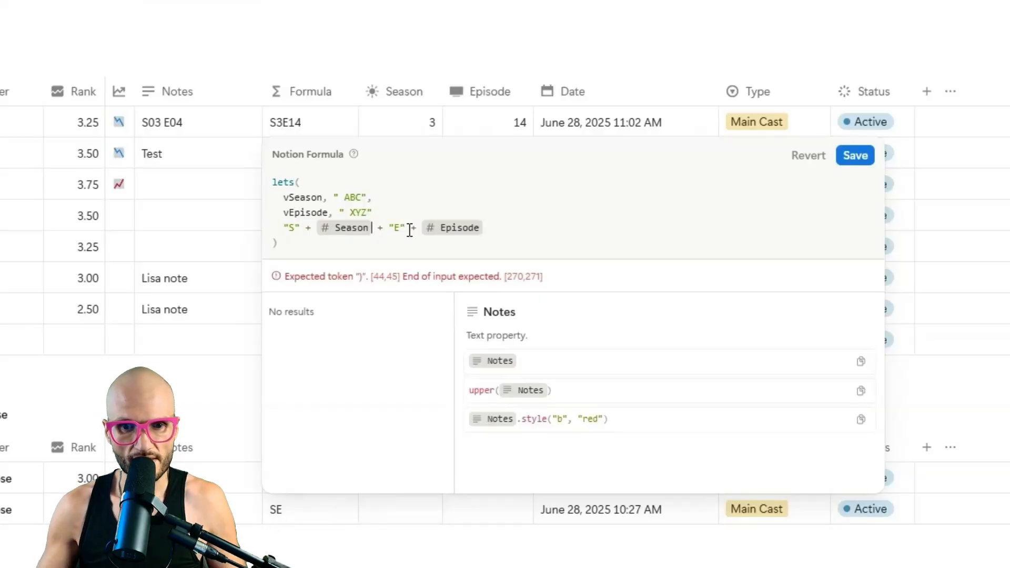
pyautogui.press('BackSpace')
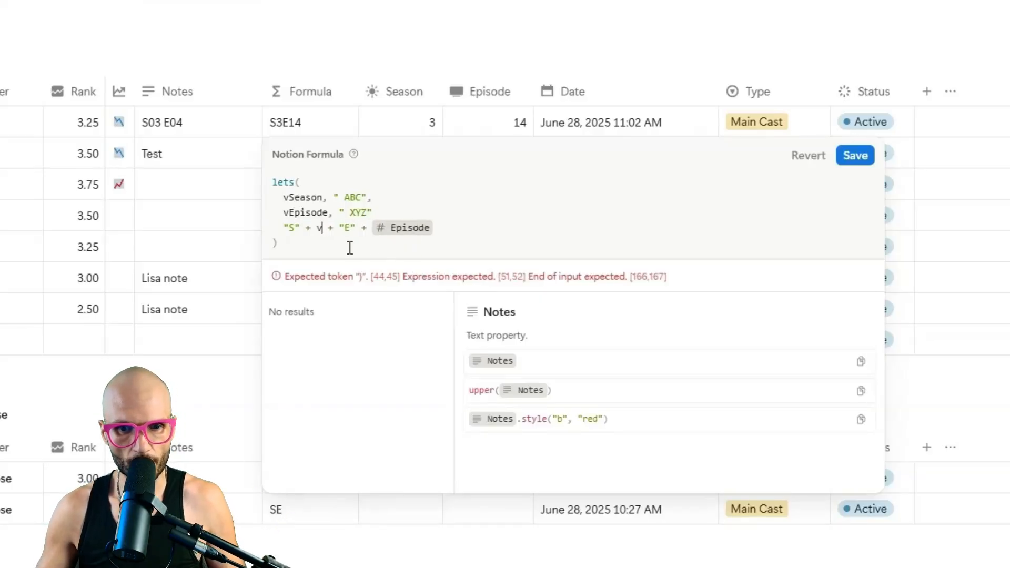
pyautogui.write('vSeason')
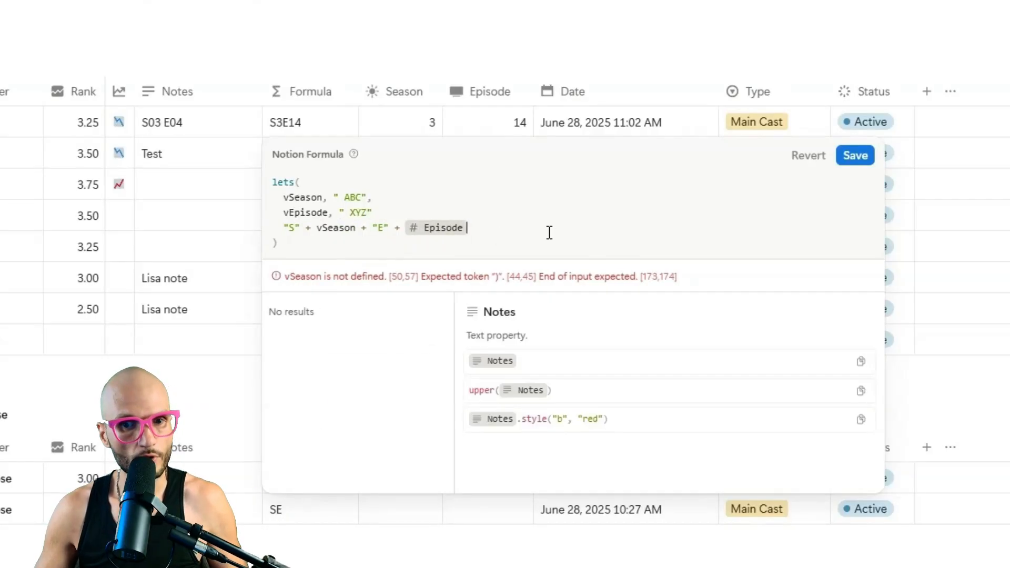
pyautogui.click(387, 210)
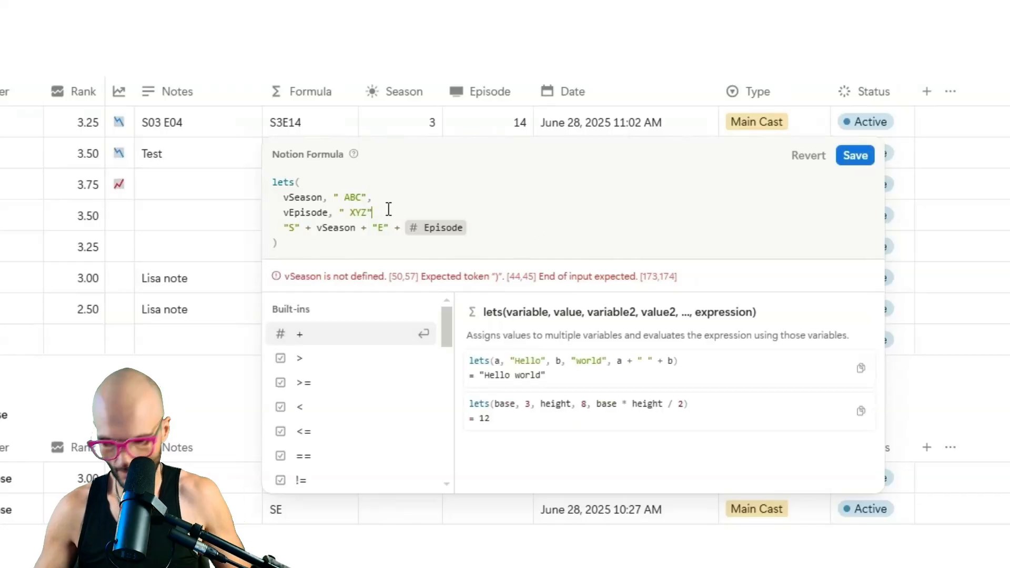
pyautogui.write(',')
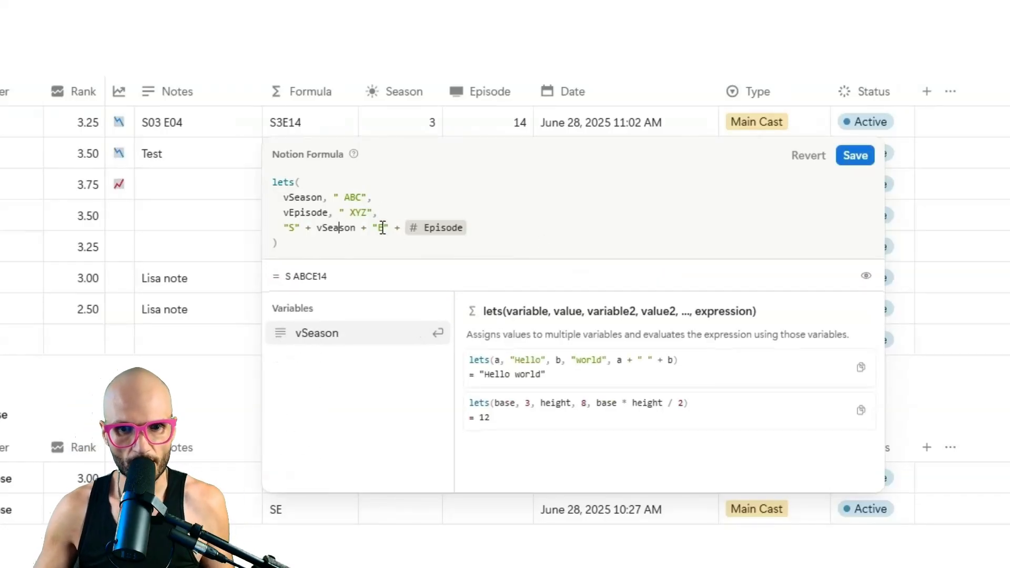
pyautogui.press('BackSpace')
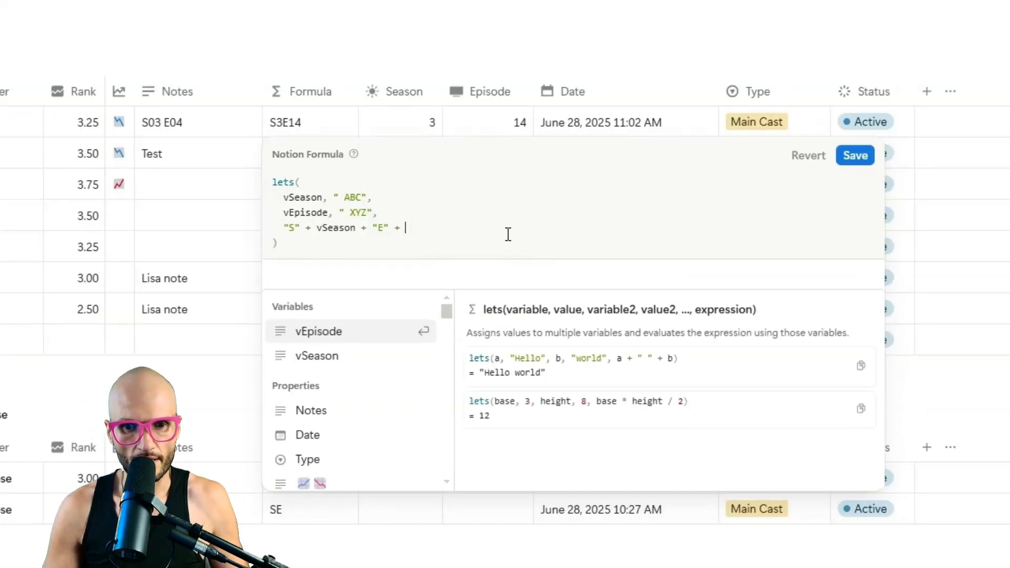
pyautogui.click(375, 333)
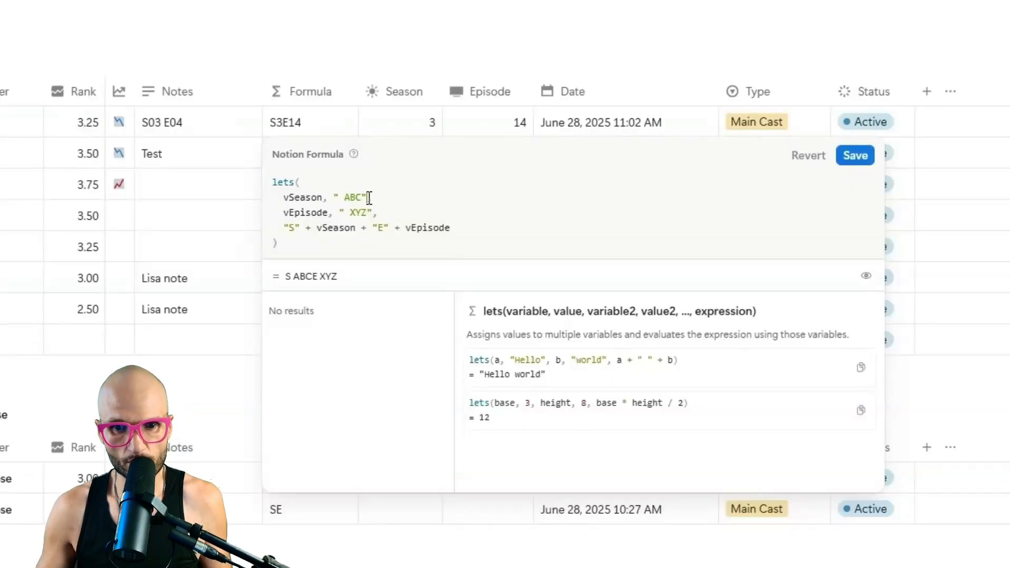
pyautogui.moveTo(367, 199); pyautogui.dragTo(334, 200)
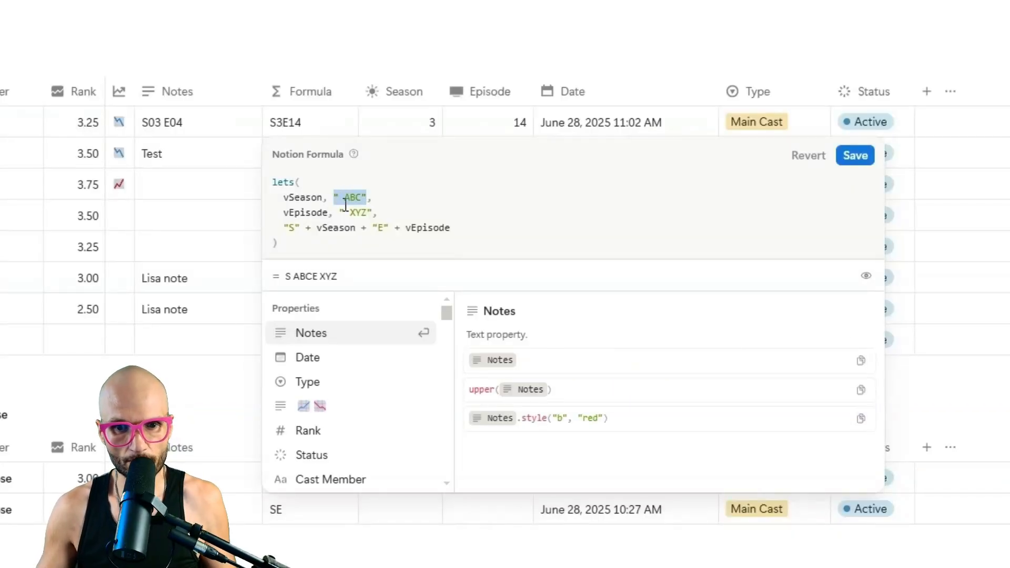
# Replace vSeason's value with if(Season < 10, true, false).
pyautogui.press('BackSpace')
pyautogui.write('if')
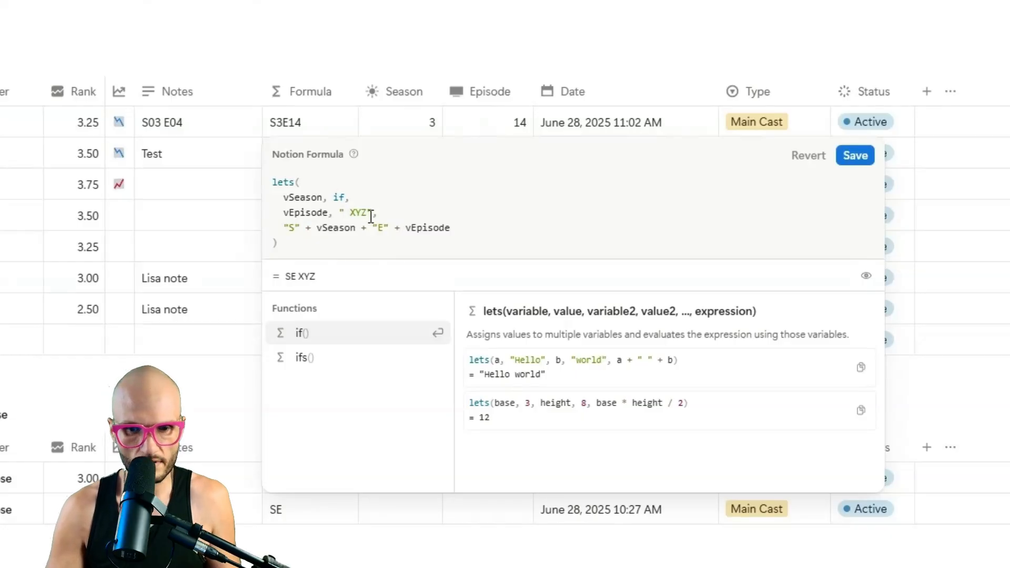
pyautogui.press('Return')
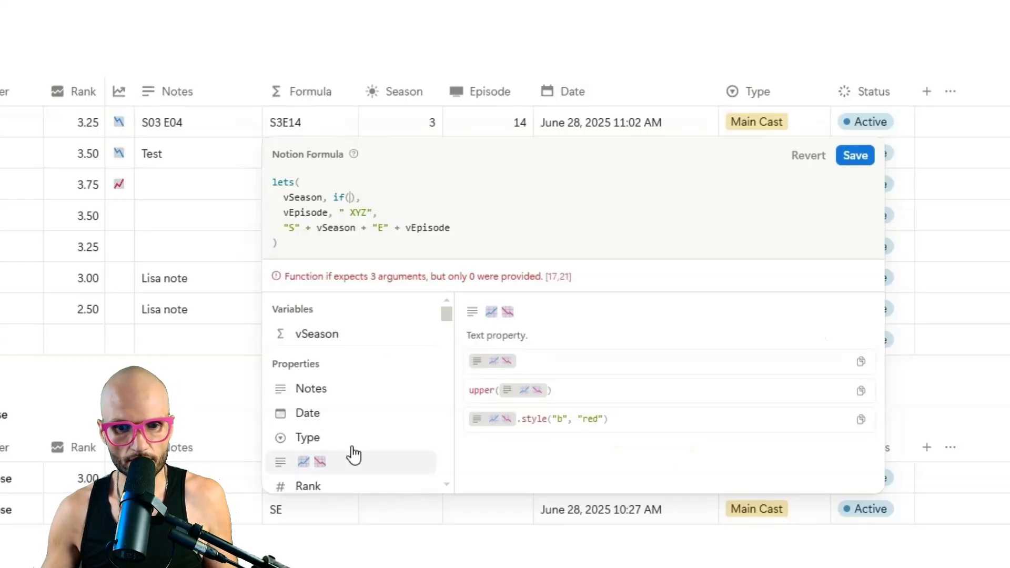
pyautogui.scroll(-3, 369, 389)
pyautogui.scroll(-2, 358, 405)
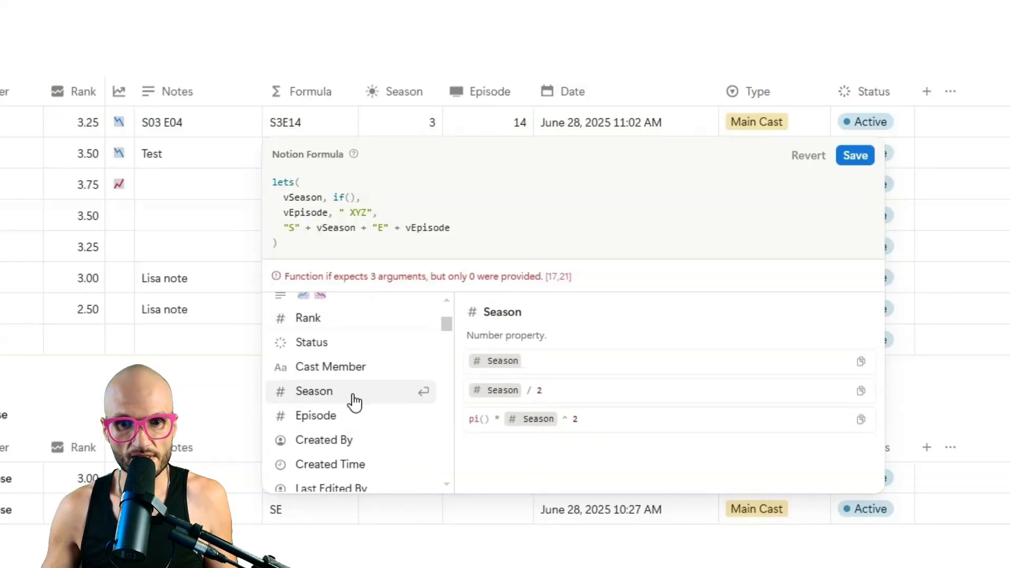
pyautogui.click(353, 396)
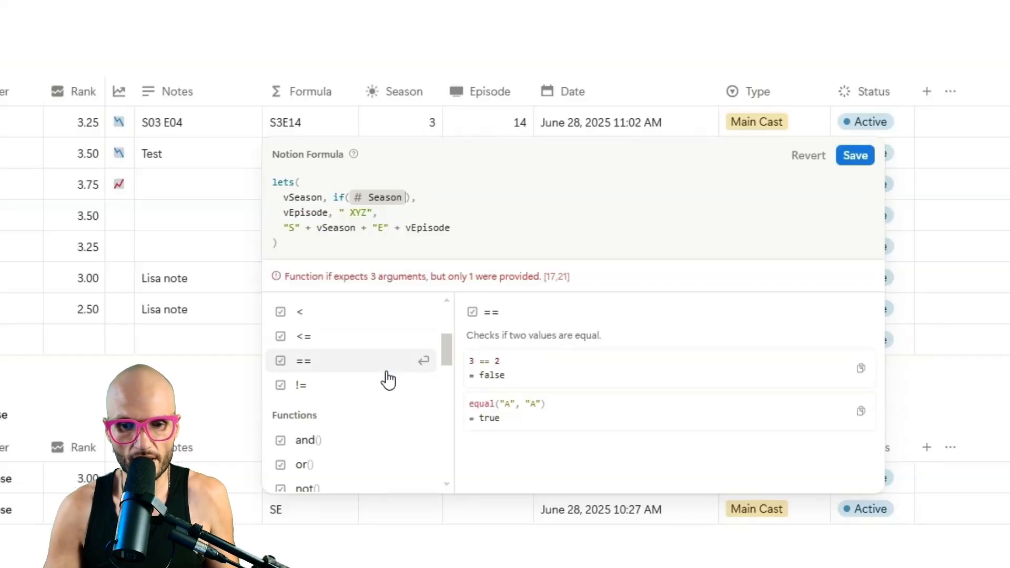
pyautogui.write('<10')
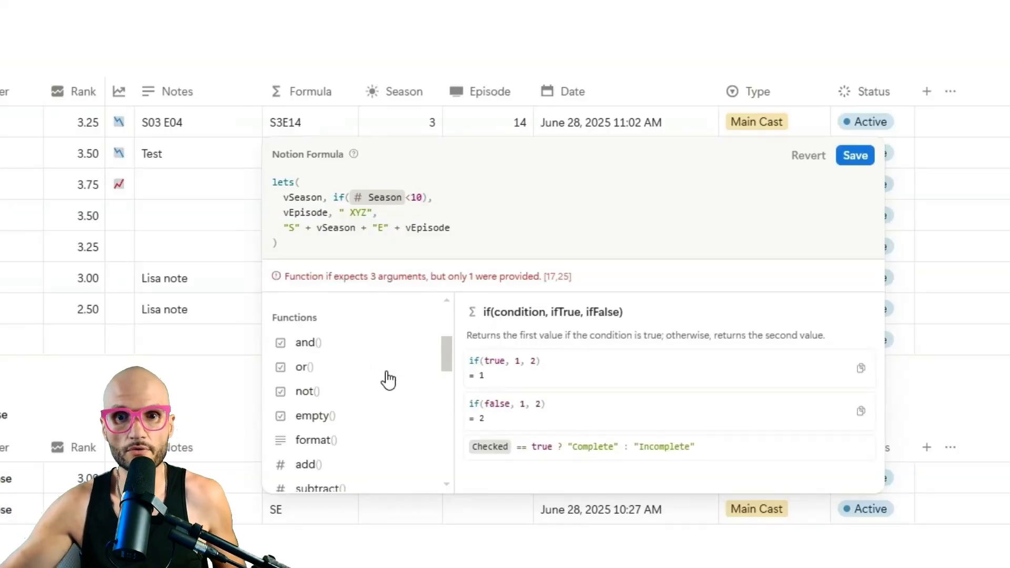
pyautogui.write(', true, ')
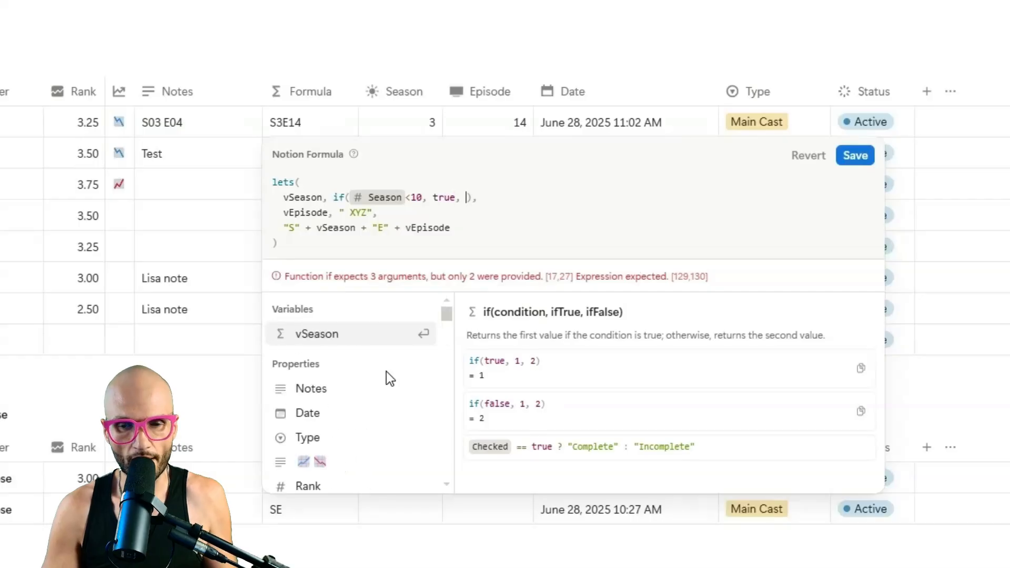
pyautogui.write('false')
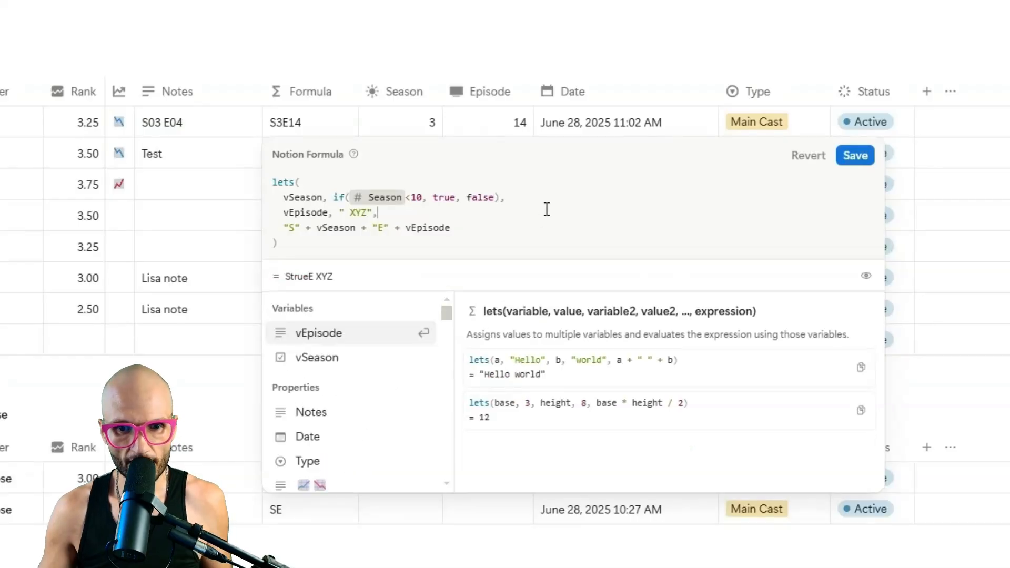
pyautogui.click(401, 212)
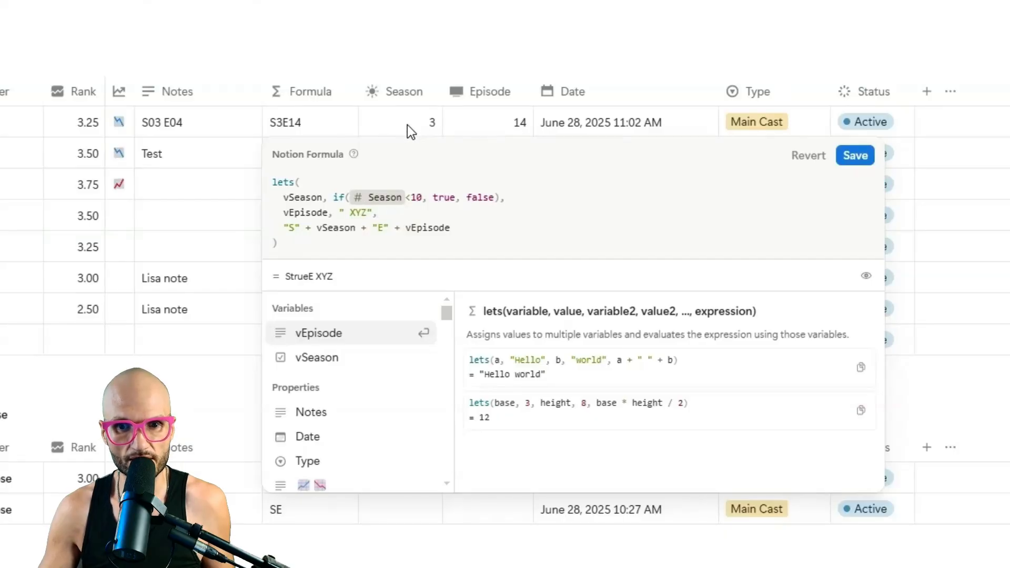
# Replace true with format(0) + Season and drop the space before XYZ, giving S03.
pyautogui.doubleClick(442, 198)
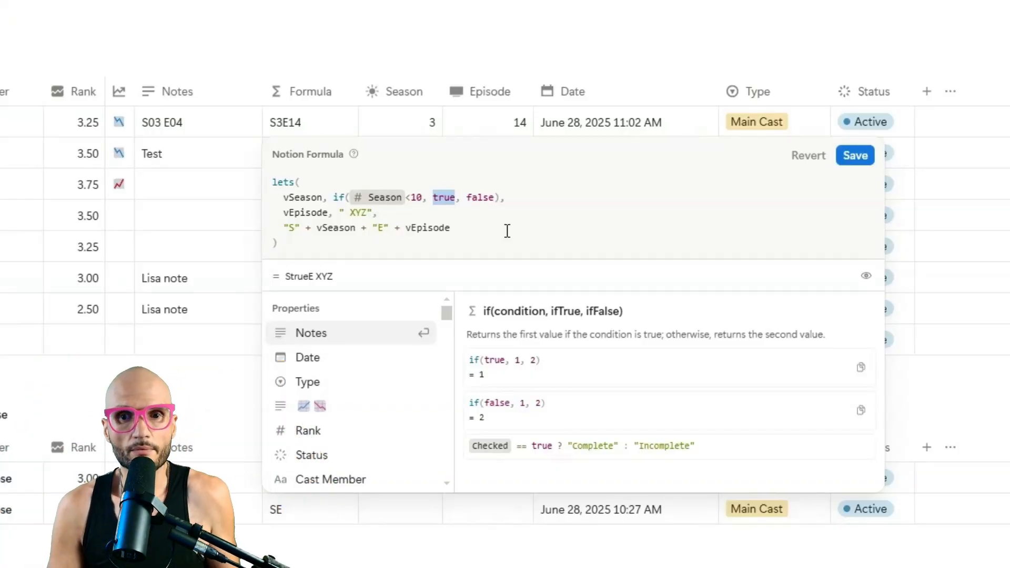
pyautogui.write('0 ')
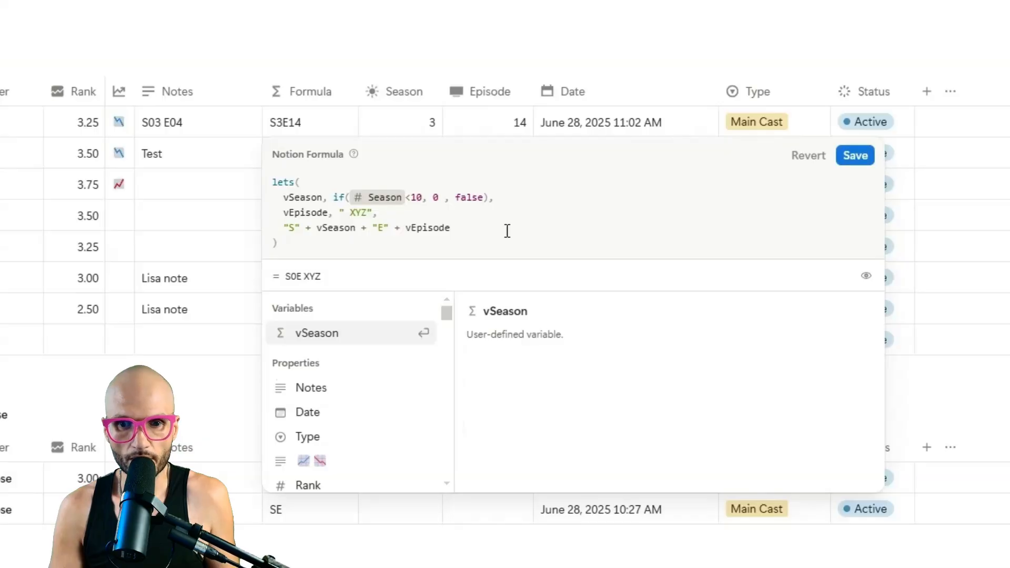
pyautogui.write('+')
pyautogui.scroll(-2, 361, 401)
pyautogui.click(359, 393)
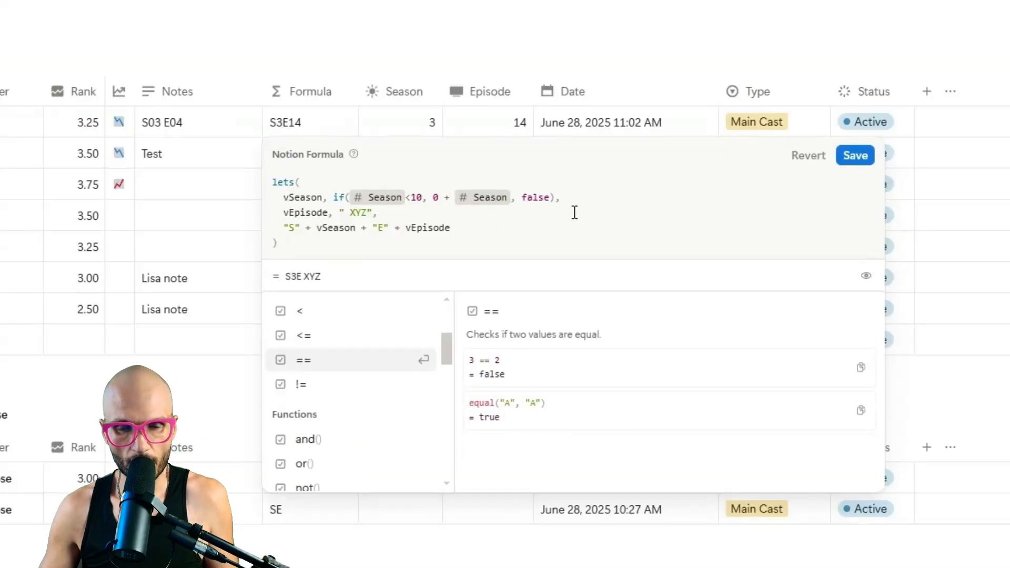
pyautogui.click(481, 227)
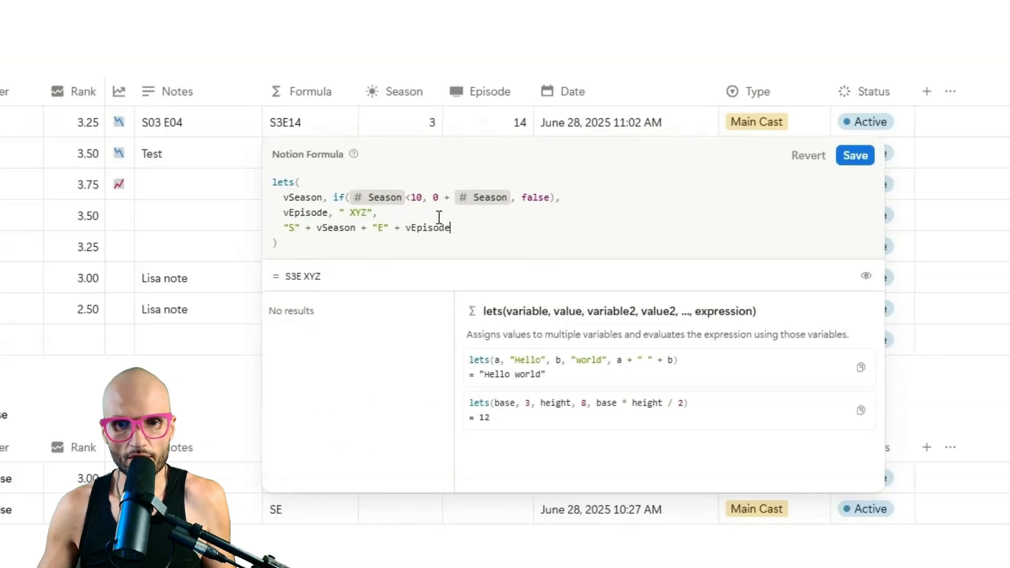
pyautogui.click(437, 198)
pyautogui.press('BackSpace')
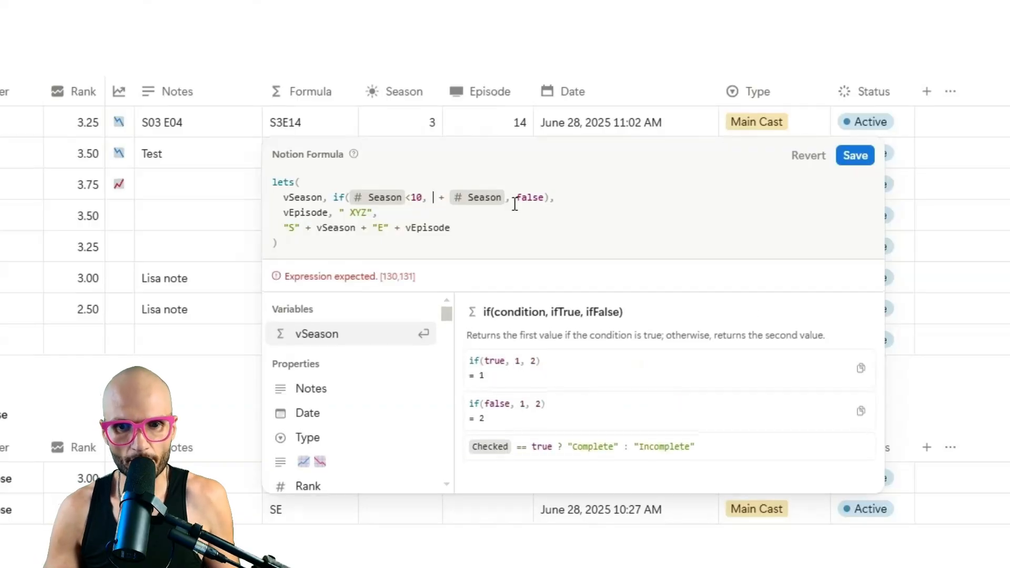
pyautogui.write('3')
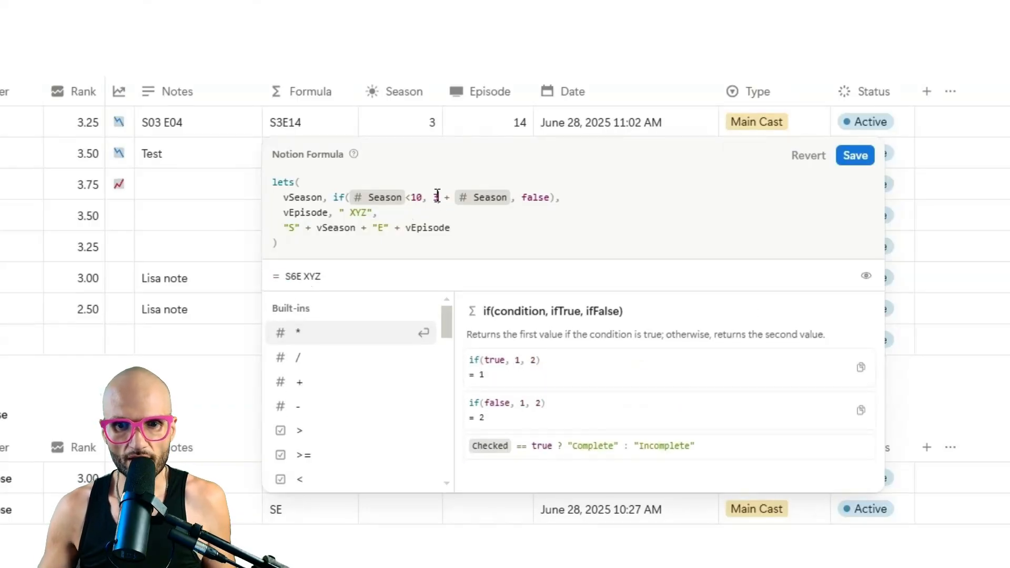
pyautogui.moveTo(433, 198); pyautogui.dragTo(519, 199)
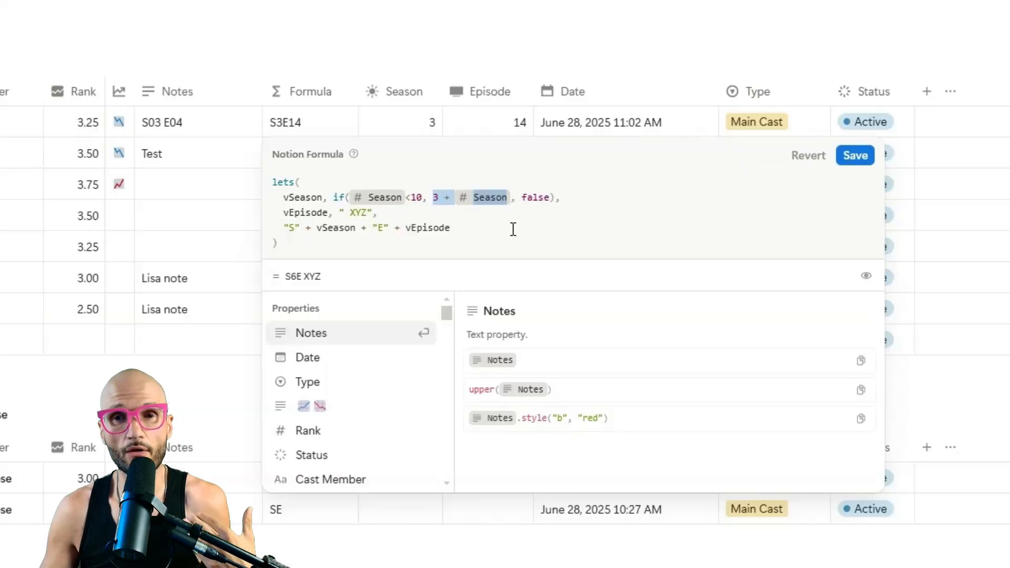
pyautogui.click(503, 228)
pyautogui.doubleClick(436, 197)
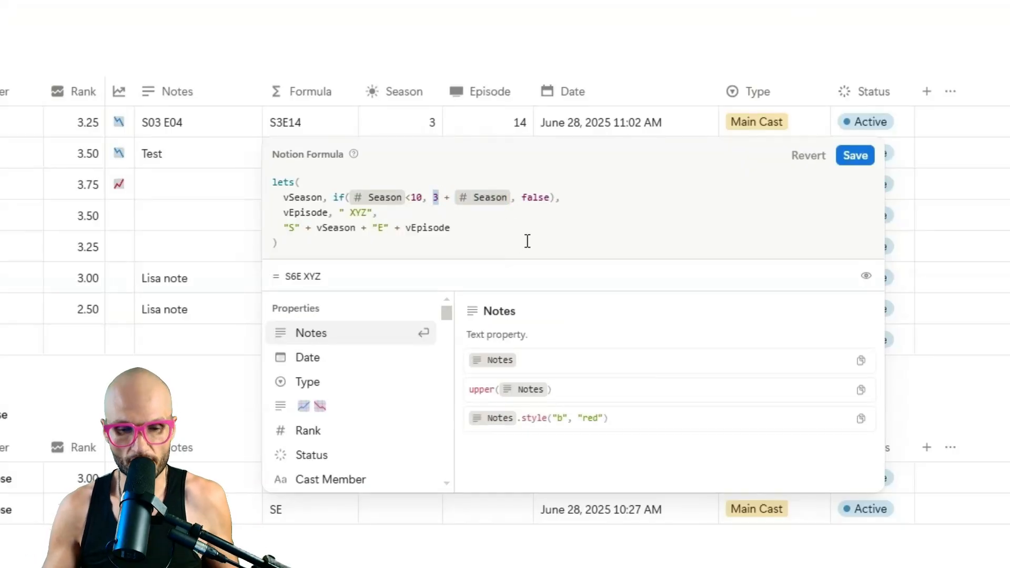
pyautogui.press('Left')
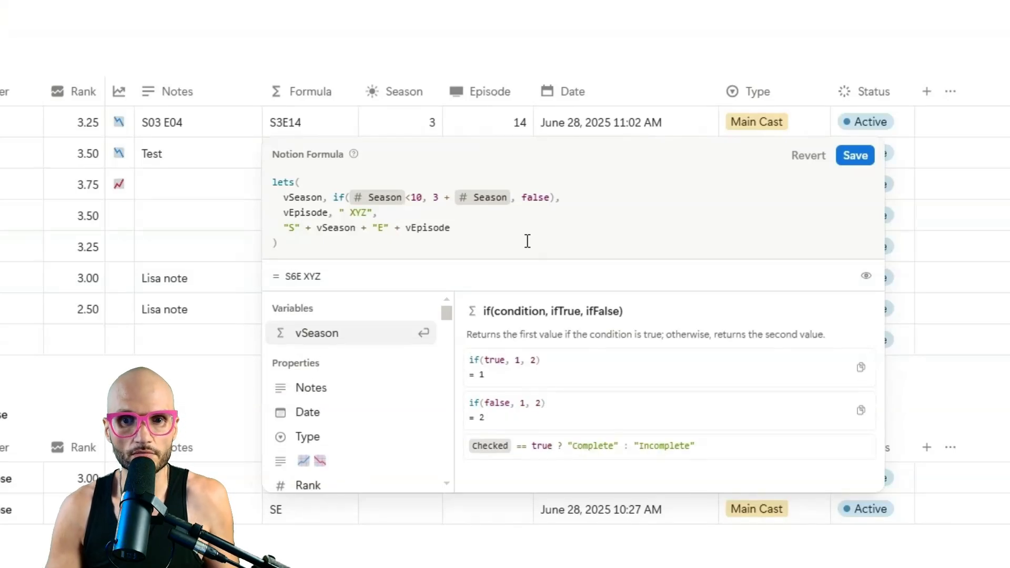
pyautogui.write('format(')
pyautogui.press('Right')
pyautogui.write(')')
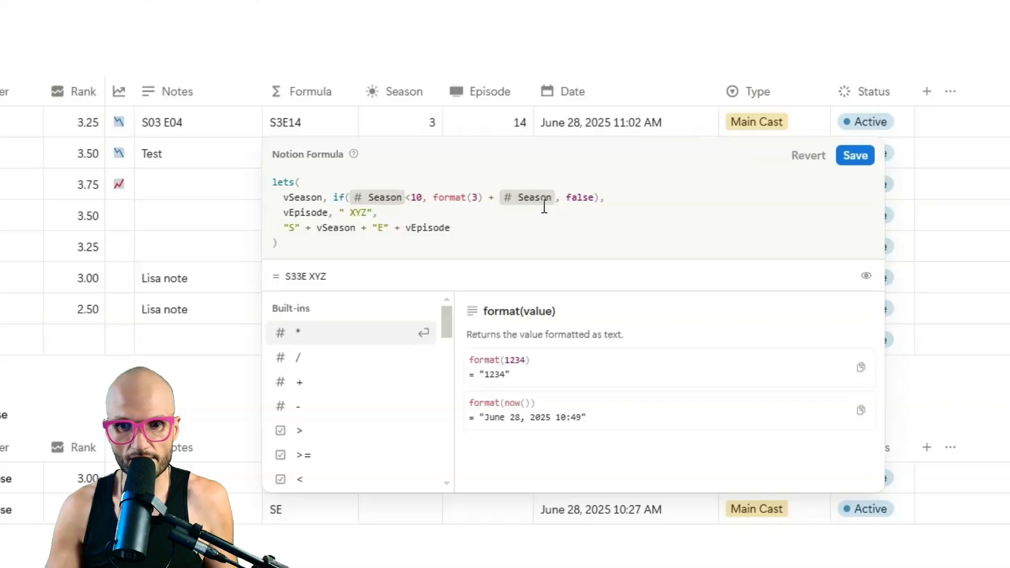
pyautogui.press('Left')
pyautogui.press('BackSpace')
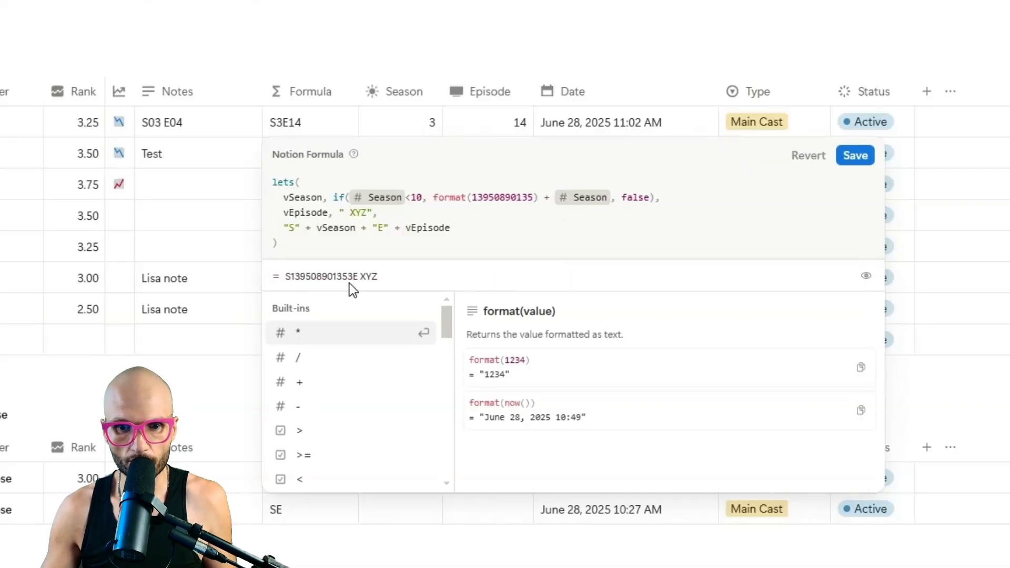
pyautogui.doubleClick(522, 196)
pyautogui.write('0')
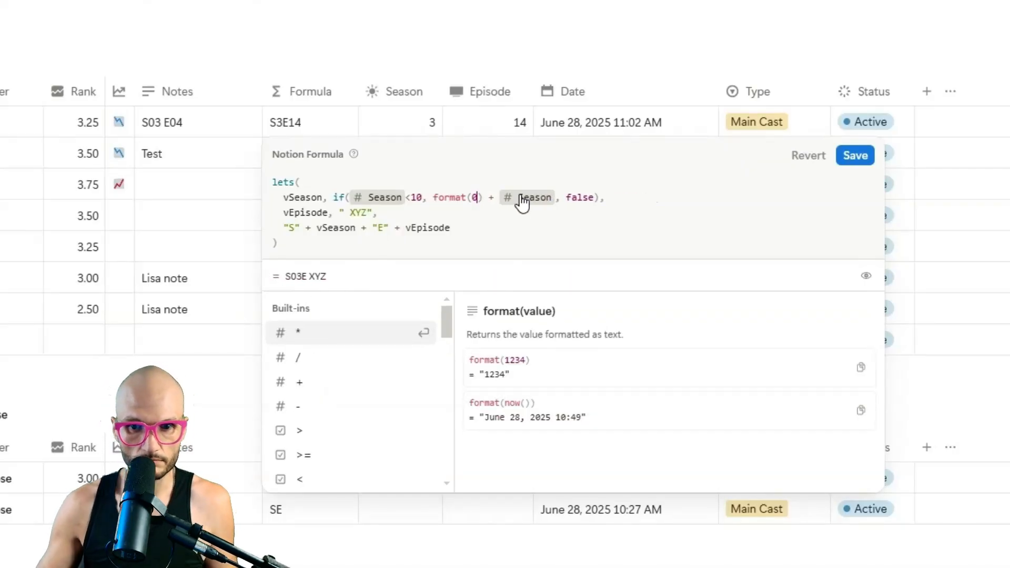
pyautogui.press('Right')
pyautogui.press('Right')
pyautogui.press('Right')
pyautogui.press('Right')
pyautogui.press('Right')
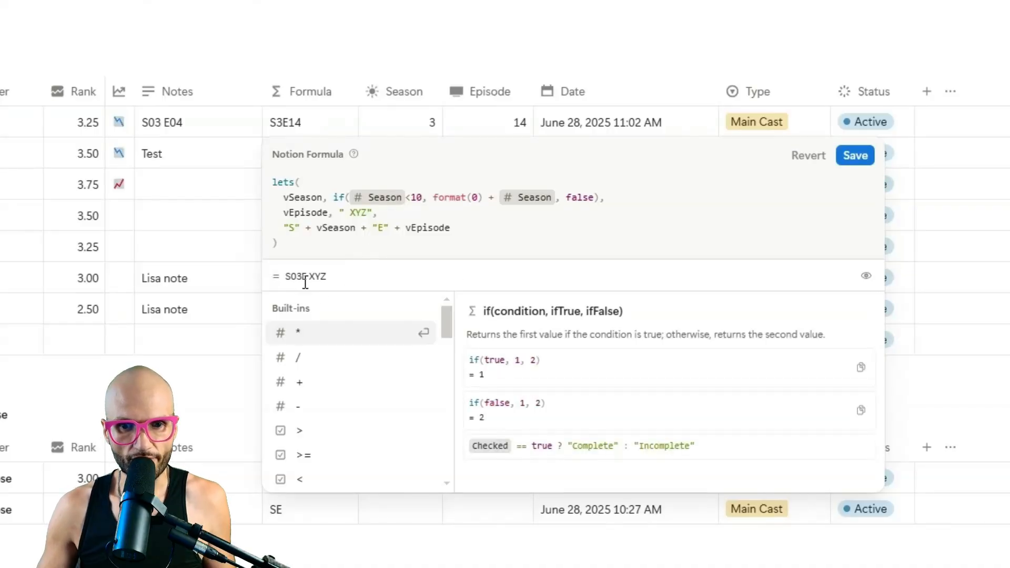
pyautogui.click(354, 213)
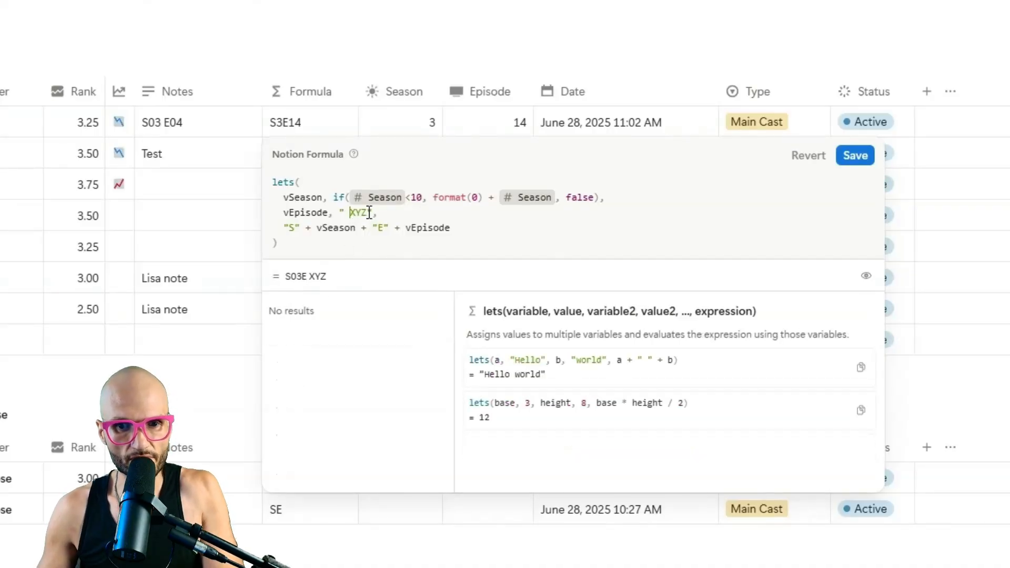
pyautogui.press('BackSpace')
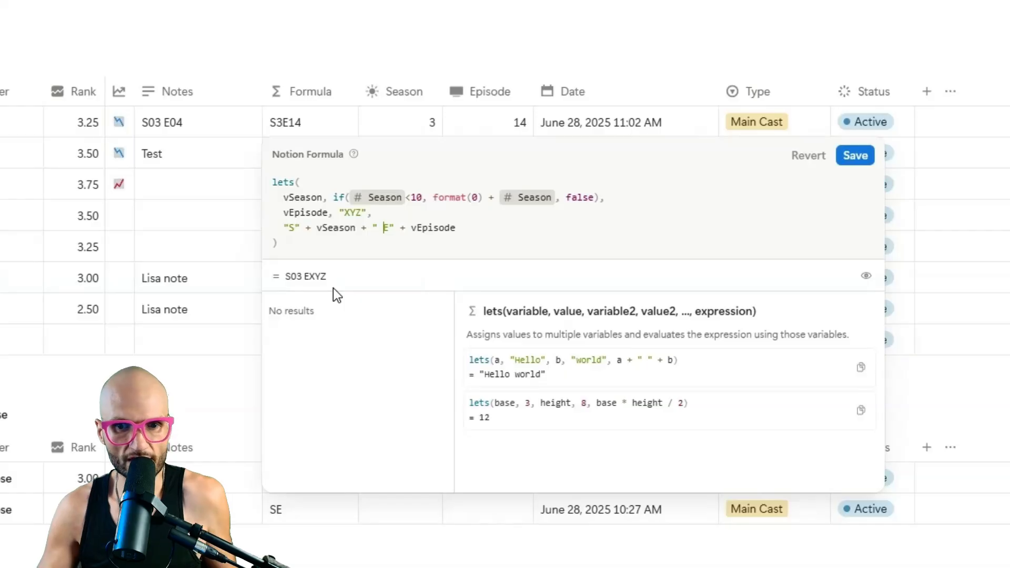
# Insert + " " before "E" and make the if() return plain Season instead of false.
pyautogui.press('BackSpace')
pyautogui.write('+ " ')
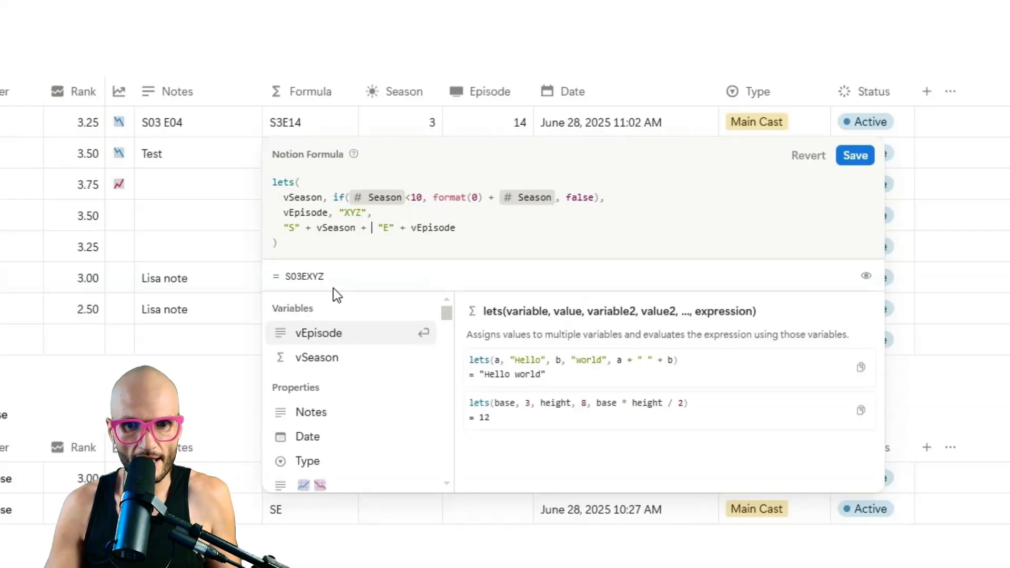
pyautogui.write('" + "')
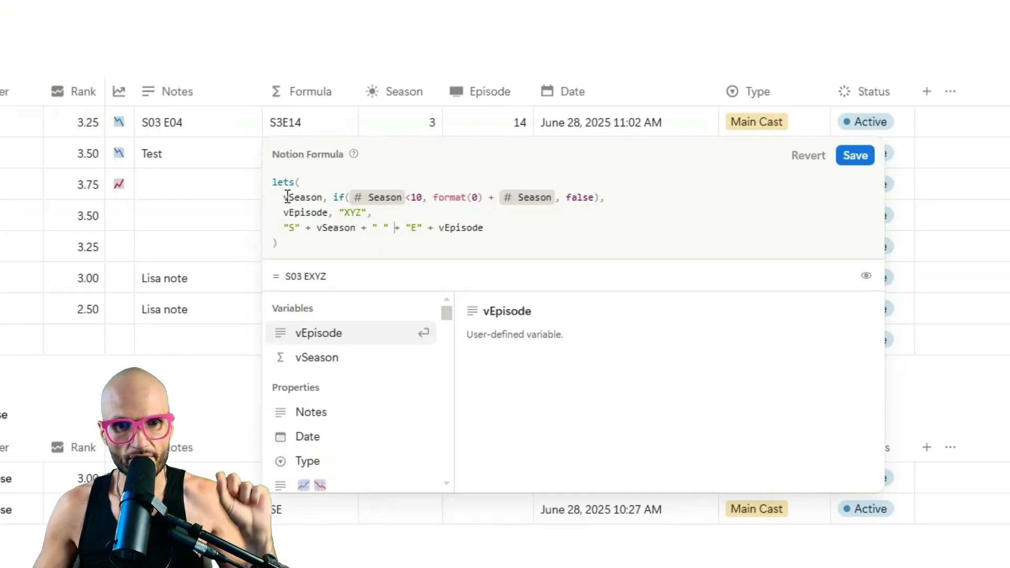
pyautogui.doubleClick(578, 198)
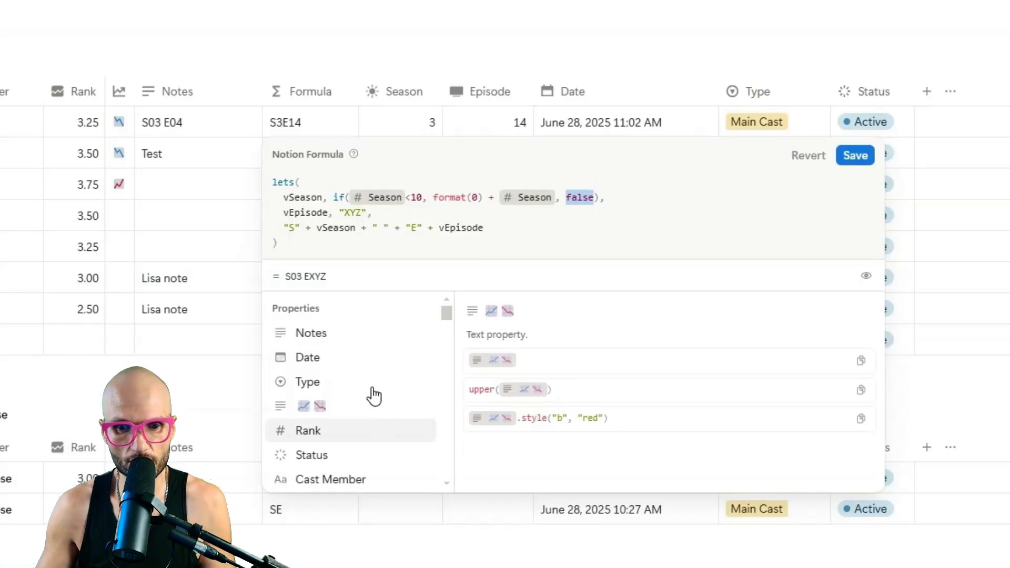
pyautogui.scroll(-3, 372, 396)
pyautogui.click(344, 345)
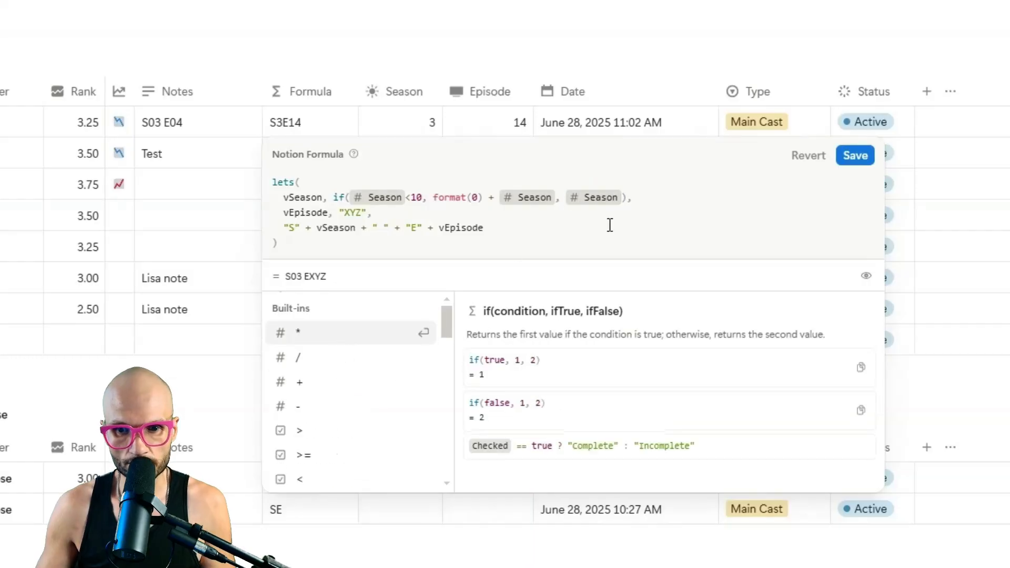
pyautogui.click(368, 212)
pyautogui.moveTo(368, 212); pyautogui.dragTo(338, 211)
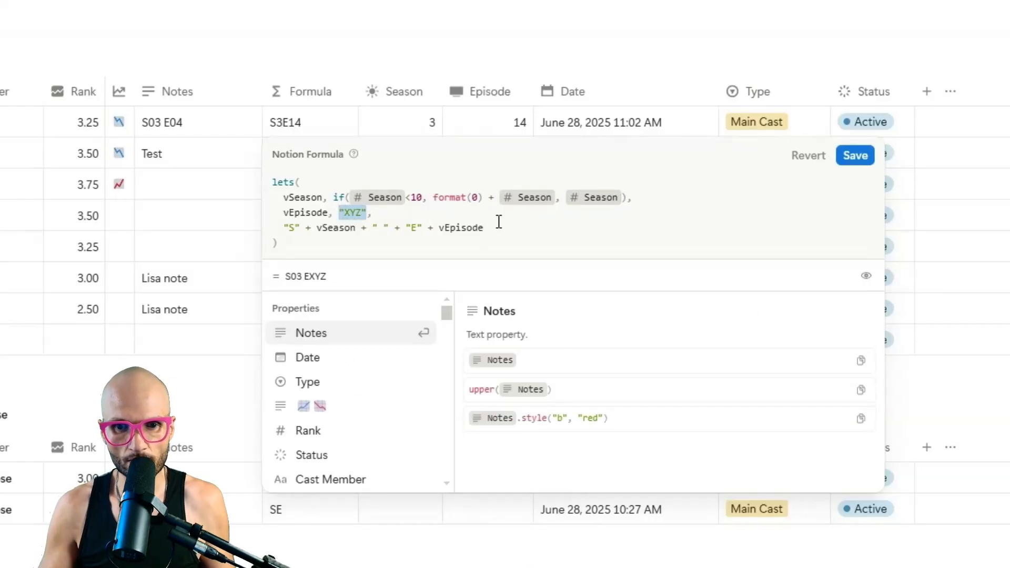
# Replace the XYZ placeholder with if(Episode < 10, true, Episode) for vEpisode.
pyautogui.press('BackSpace')
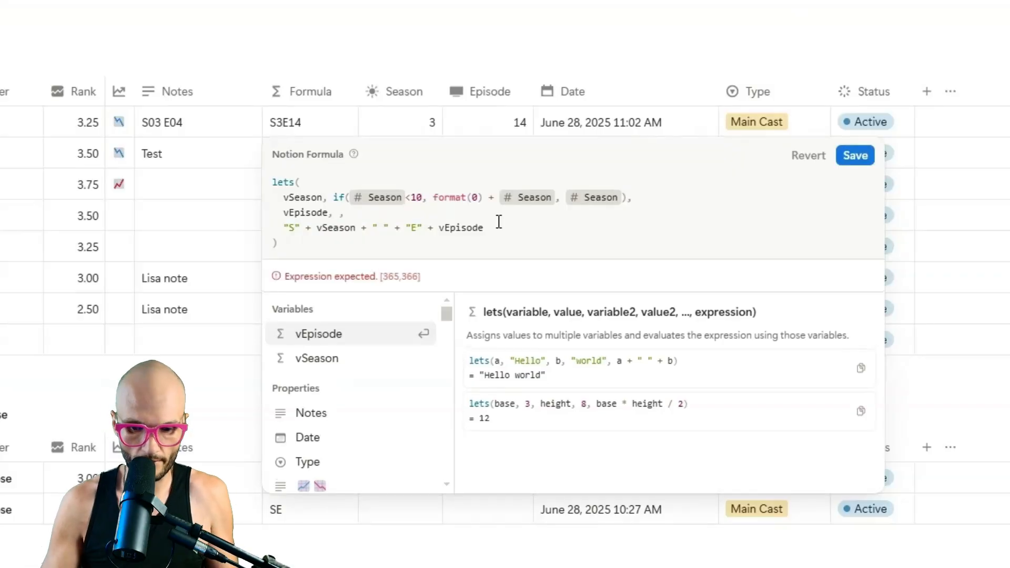
pyautogui.write('if( ')
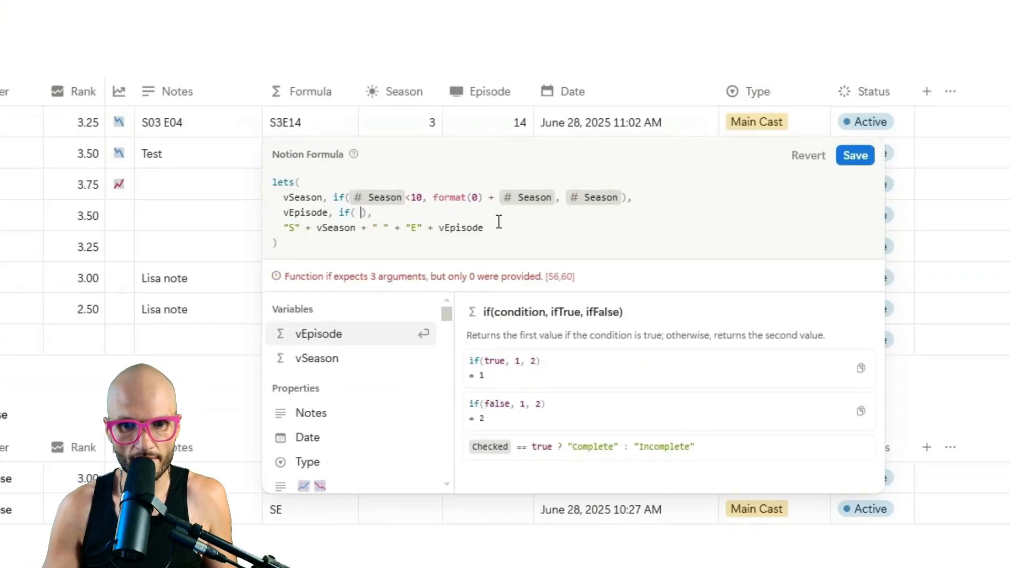
pyautogui.write(', ,')
pyautogui.press('Left')
pyautogui.press('Left')
pyautogui.press('Left')
pyautogui.press('Left')
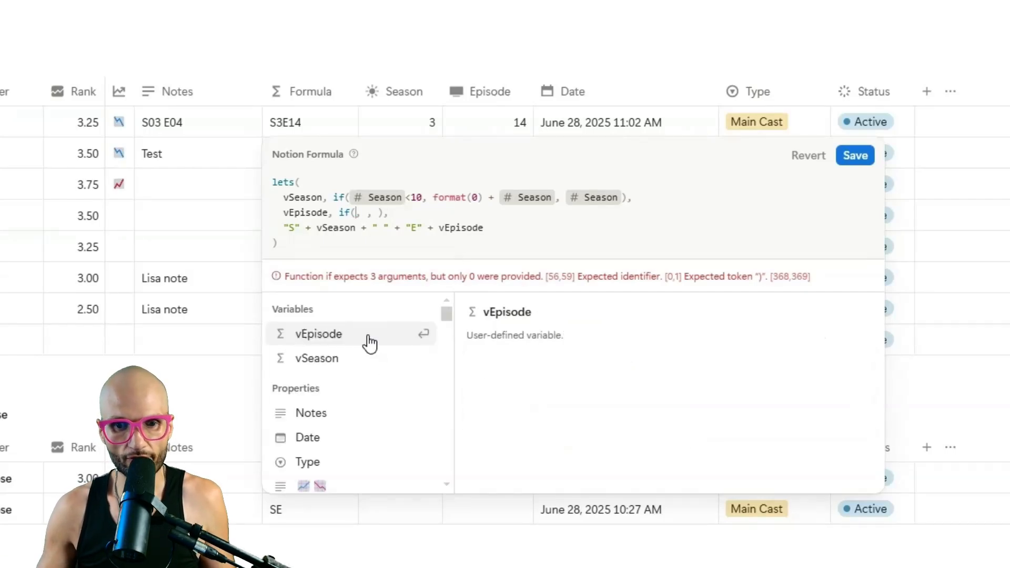
pyautogui.scroll(-3, 357, 410)
pyautogui.click(337, 441)
pyautogui.scroll(-2, 339, 444)
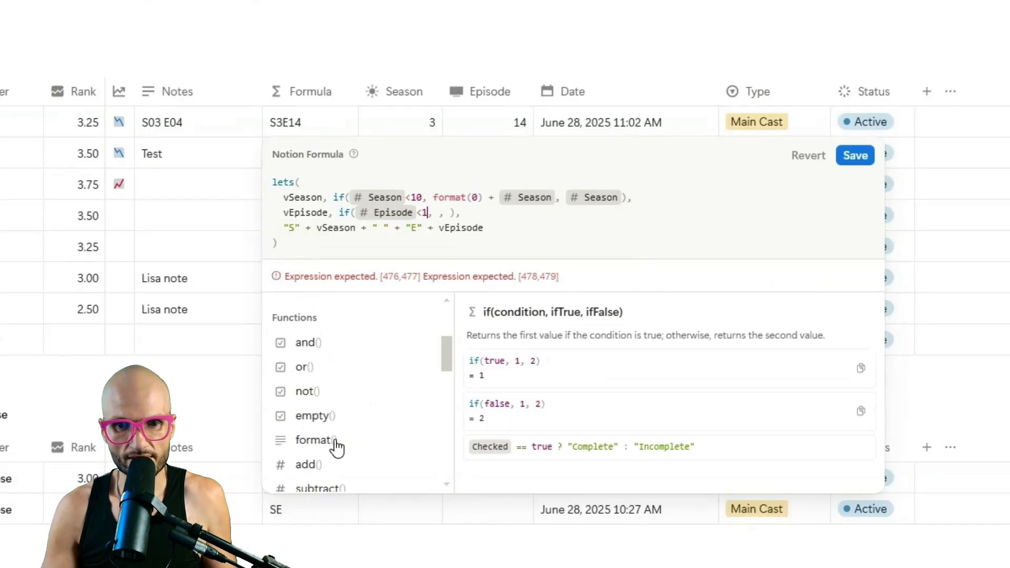
pyautogui.write('<10')
pyautogui.click(445, 212)
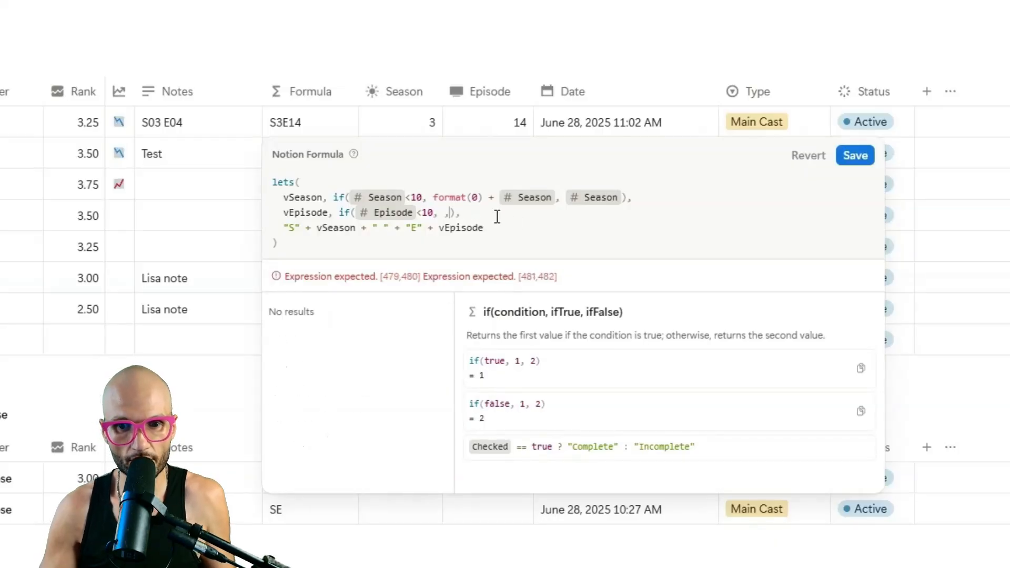
pyautogui.write('e')
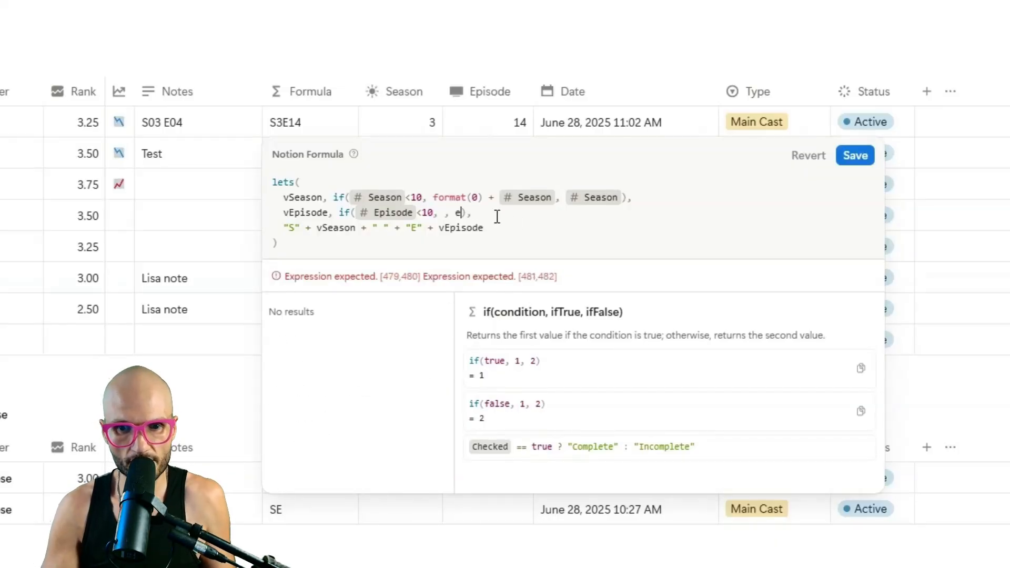
pyautogui.write('piso')
pyautogui.hotkey('ctrl', 'BackSpace')
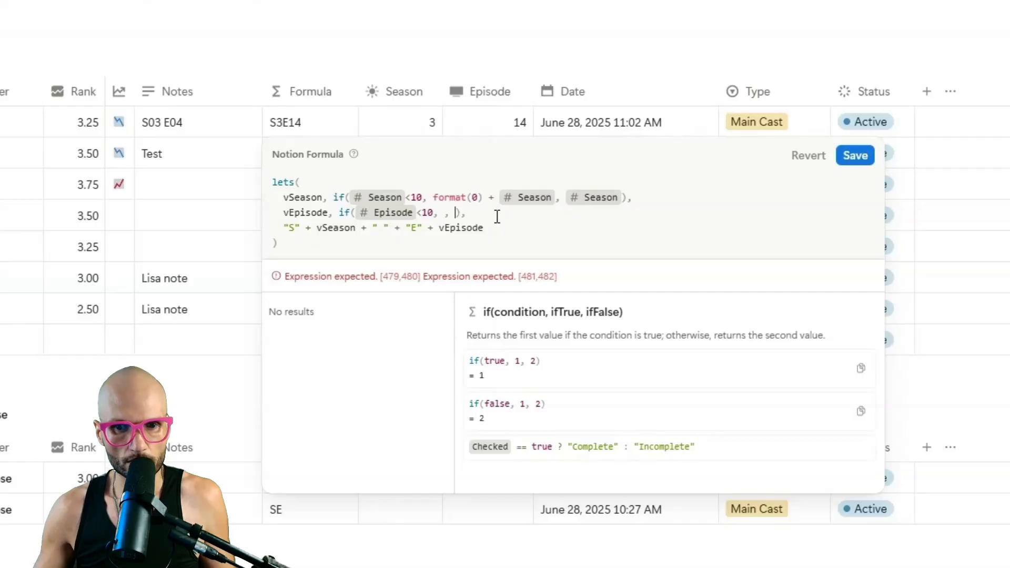
pyautogui.click(436, 212)
pyautogui.click(440, 212)
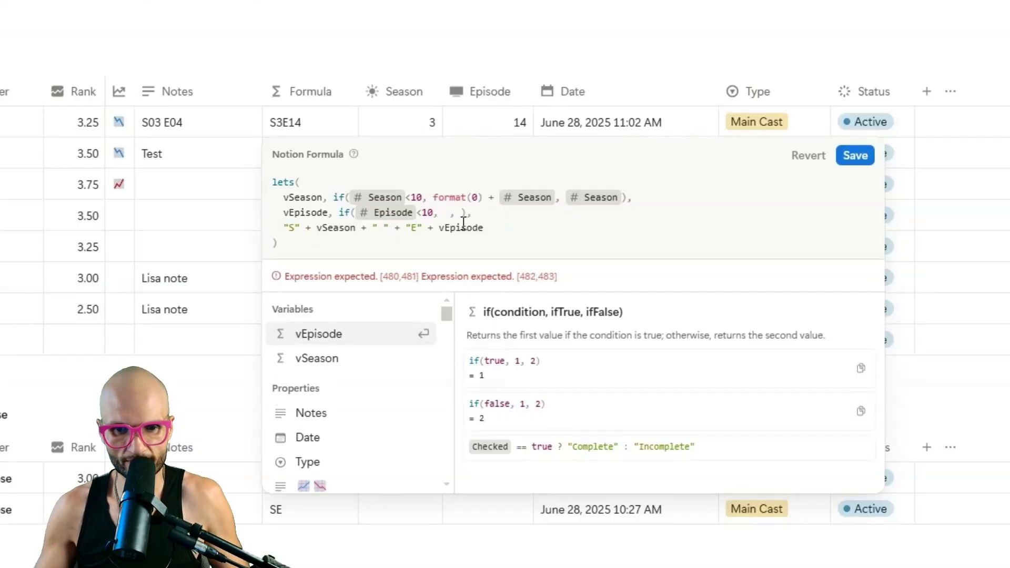
pyautogui.write('true')
pyautogui.press('Right')
pyautogui.press('Right')
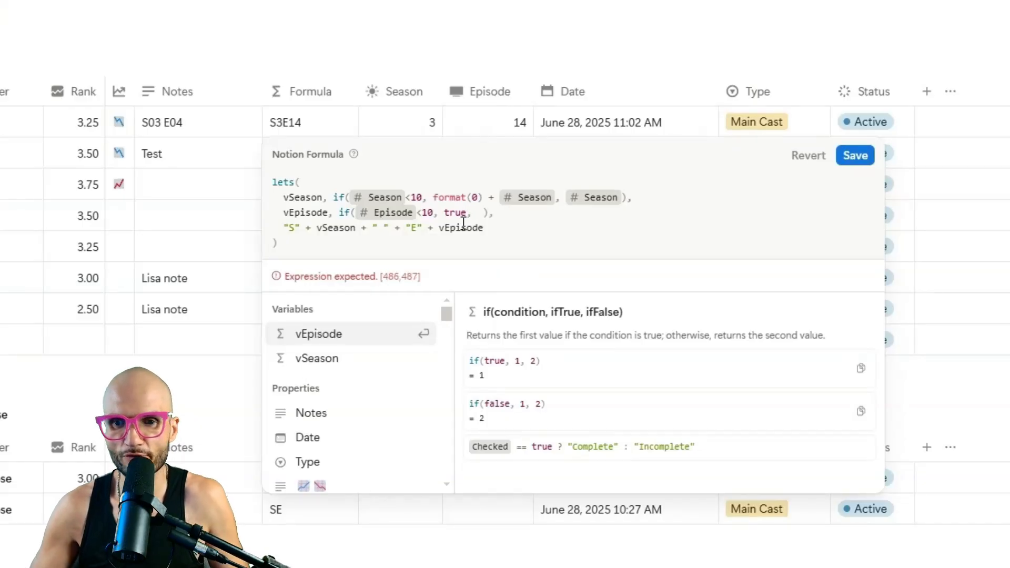
pyautogui.scroll(-3, 369, 400)
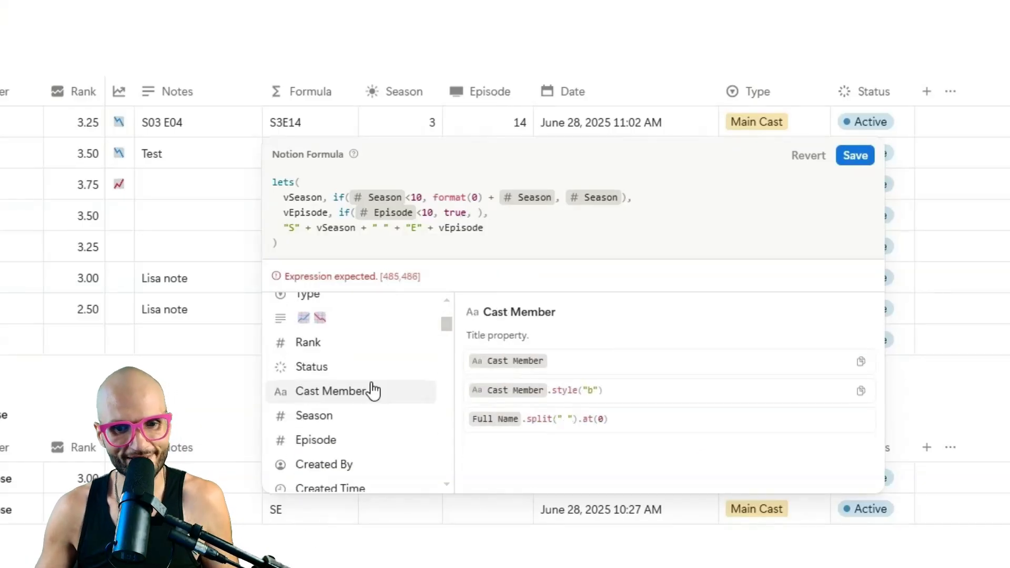
pyautogui.click(351, 443)
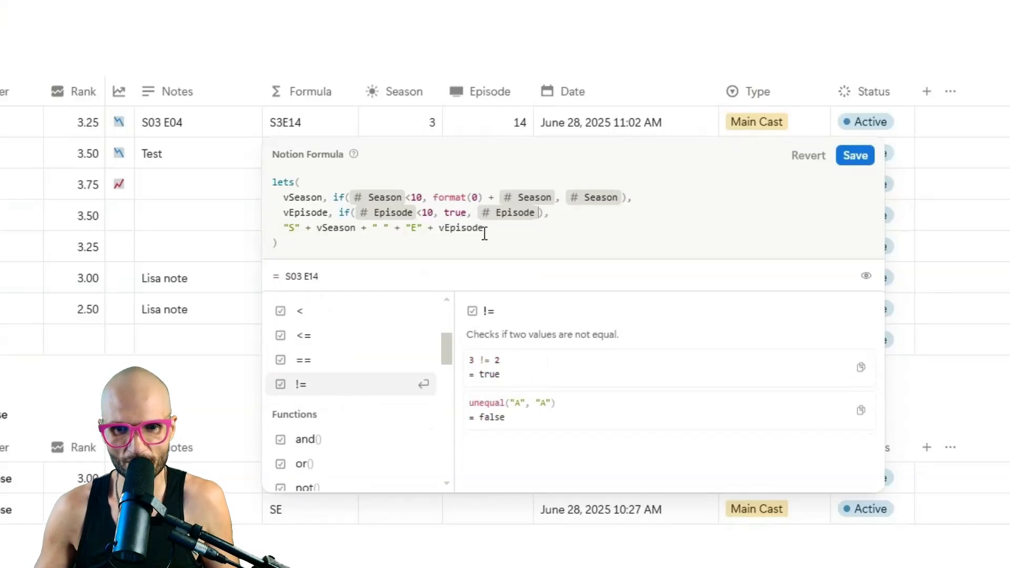
# Replace true with format(0) + Episode and save the formula, giving S03 E14, S02 E05, S01 E06.
pyautogui.doubleClick(456, 212)
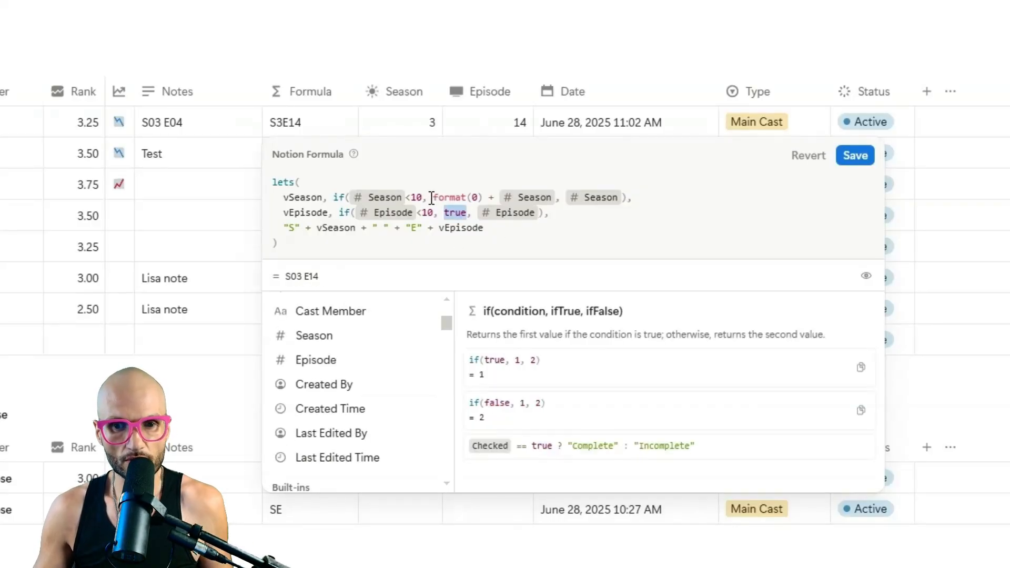
pyautogui.moveTo(435, 196); pyautogui.dragTo(491, 197)
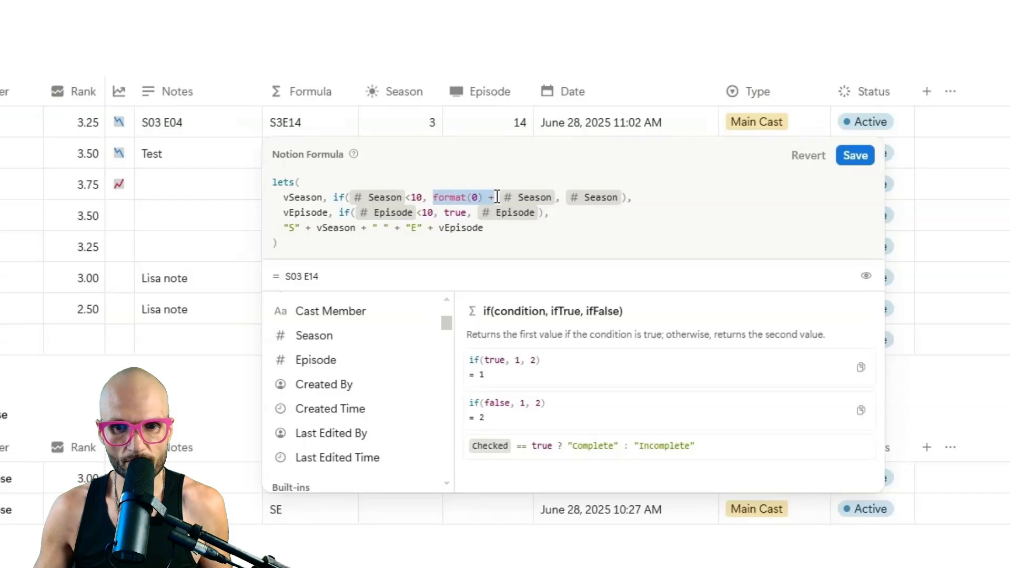
pyautogui.hotkey('ctrl', 'c')
pyautogui.doubleClick(455, 212)
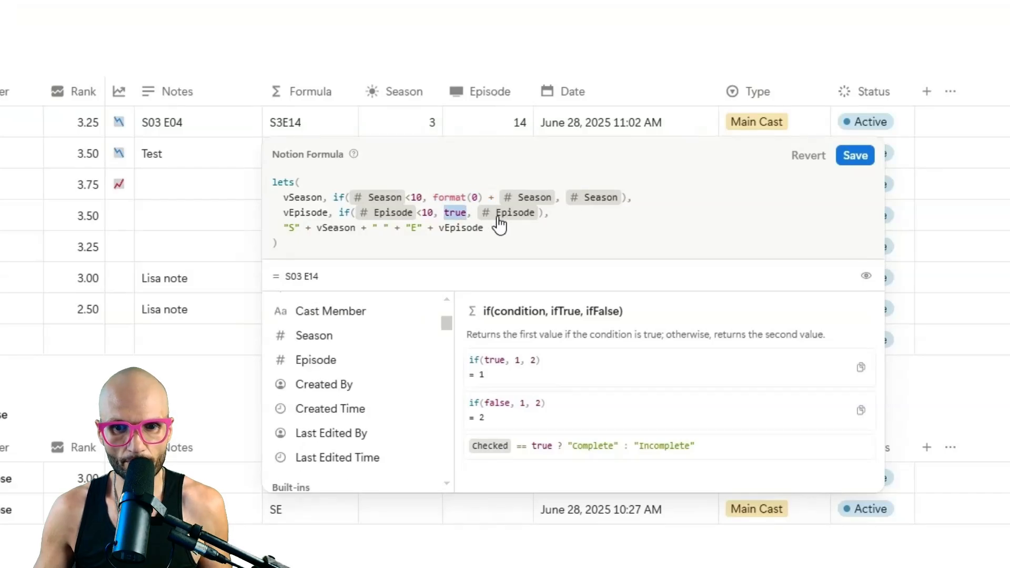
pyautogui.hotkey('ctrl', 'v')
pyautogui.write('epi')
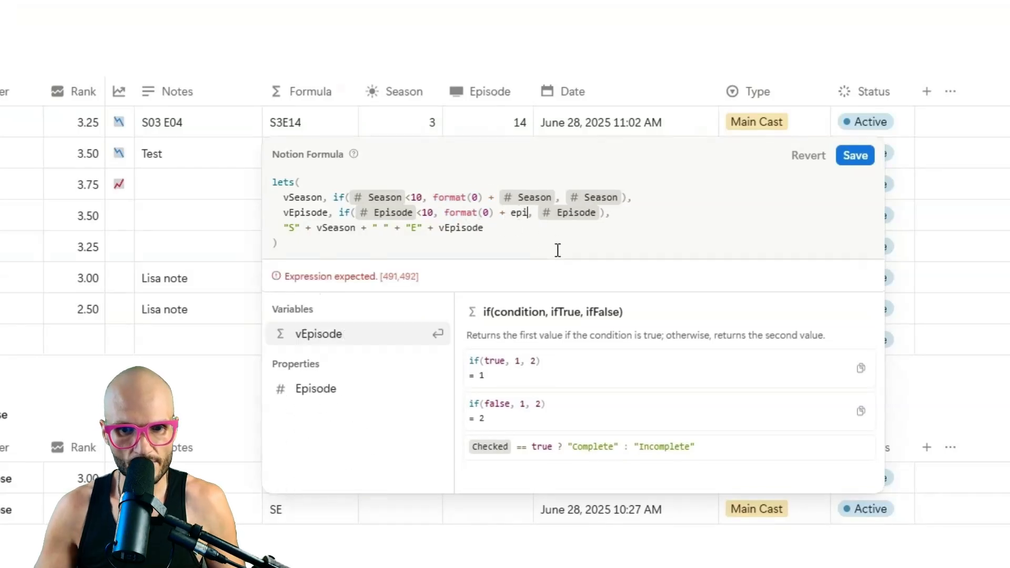
pyautogui.press('Return')
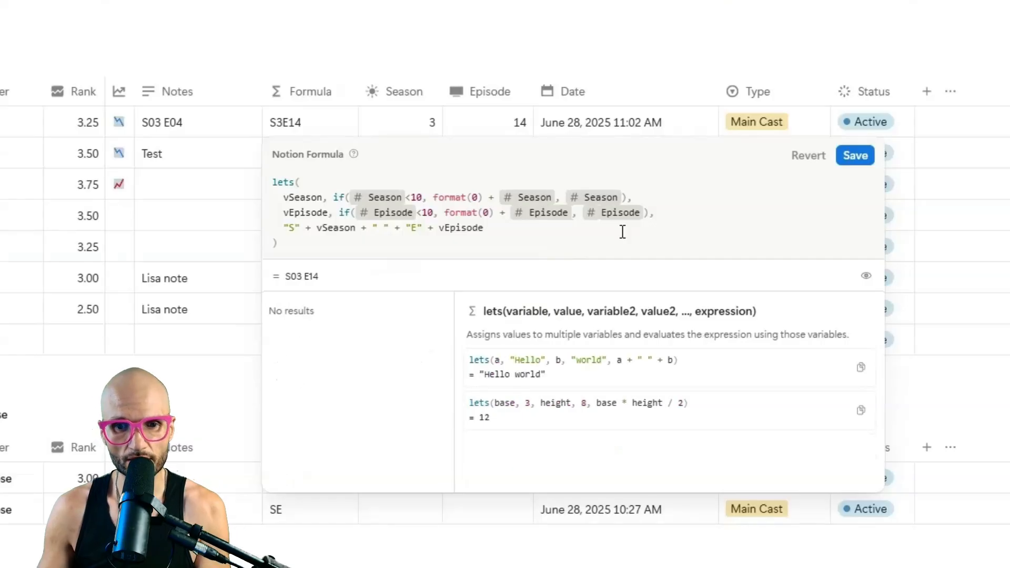
pyautogui.click(868, 159)
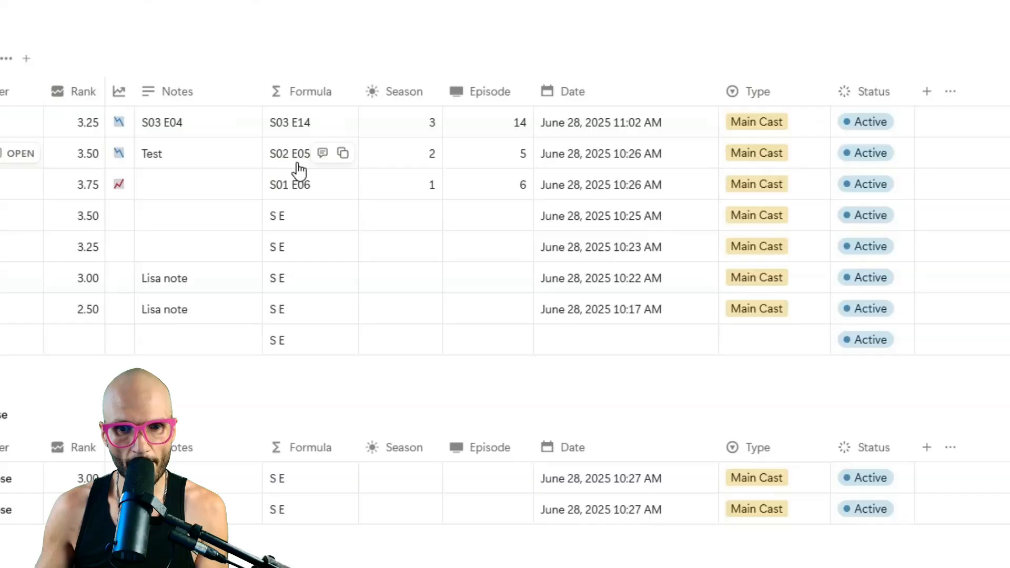
# Change the first entry's Episode to 9 so its formula shows S03 E09.
pyautogui.click(514, 126)
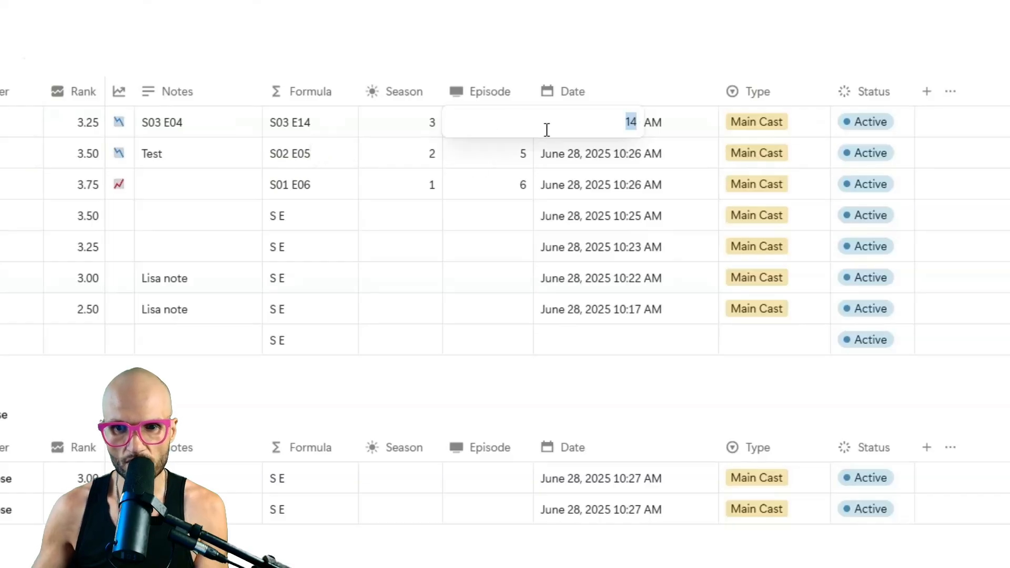
pyautogui.write('9')
pyautogui.press('Return')
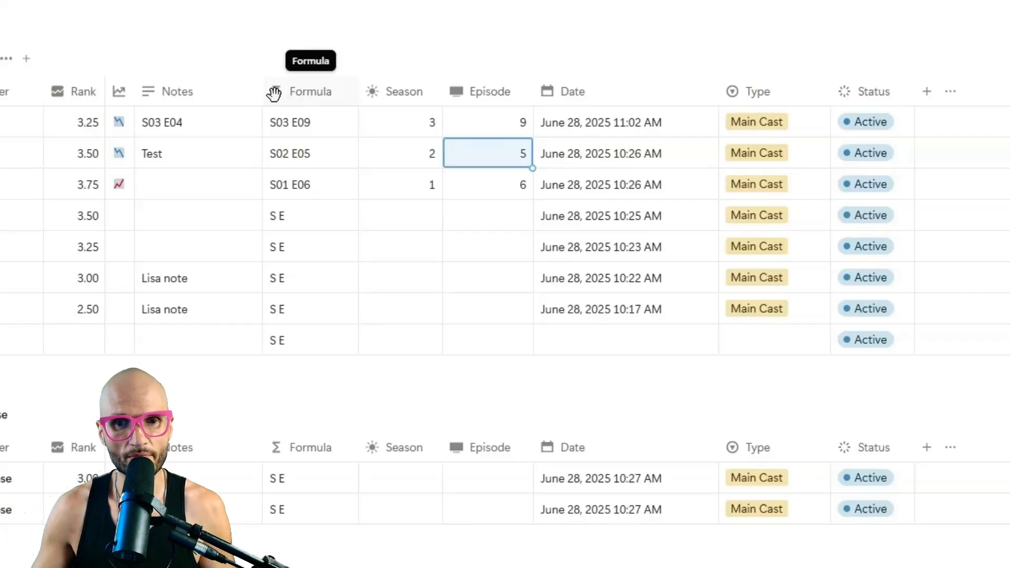
# Rename the Formula property to S/E and give it a stack icon.
pyautogui.click(303, 96)
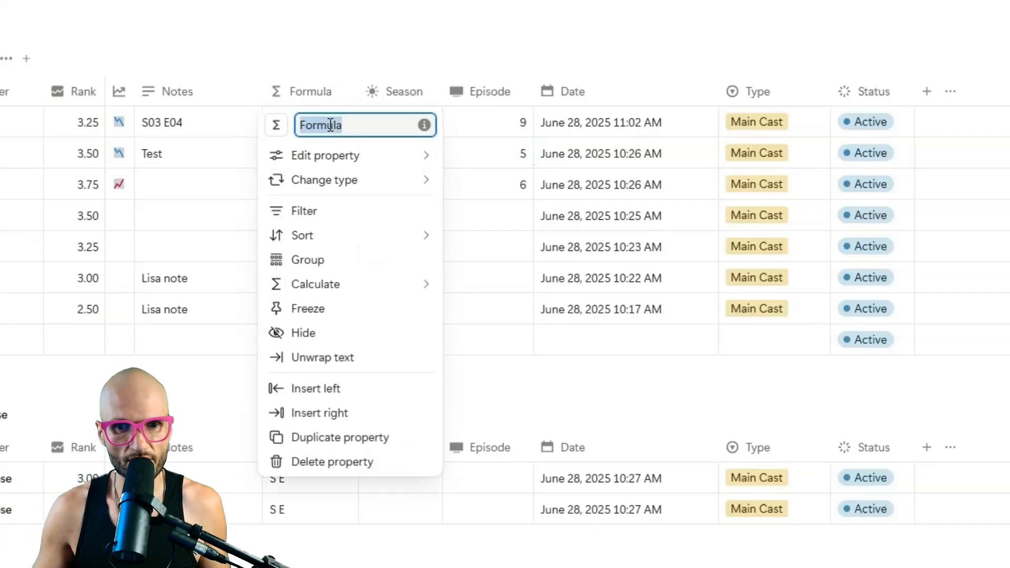
pyautogui.write('S/E')
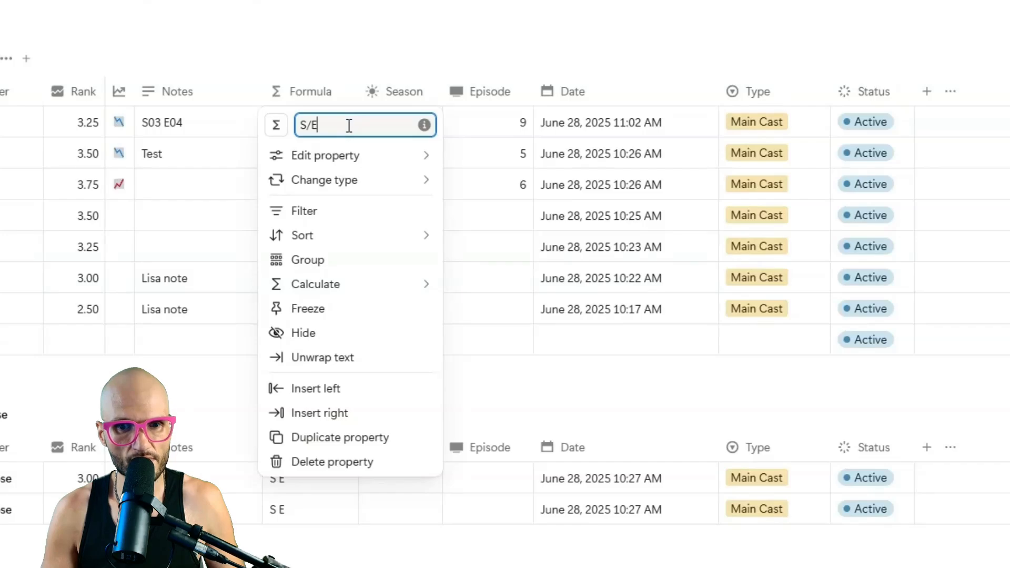
pyautogui.click(275, 125)
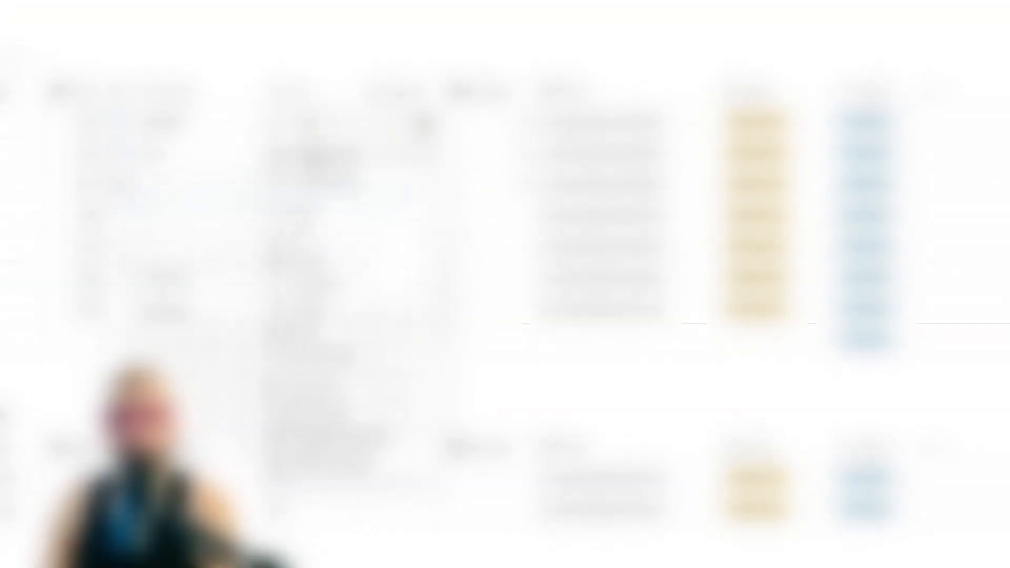
pyautogui.moveTo(319, 158)
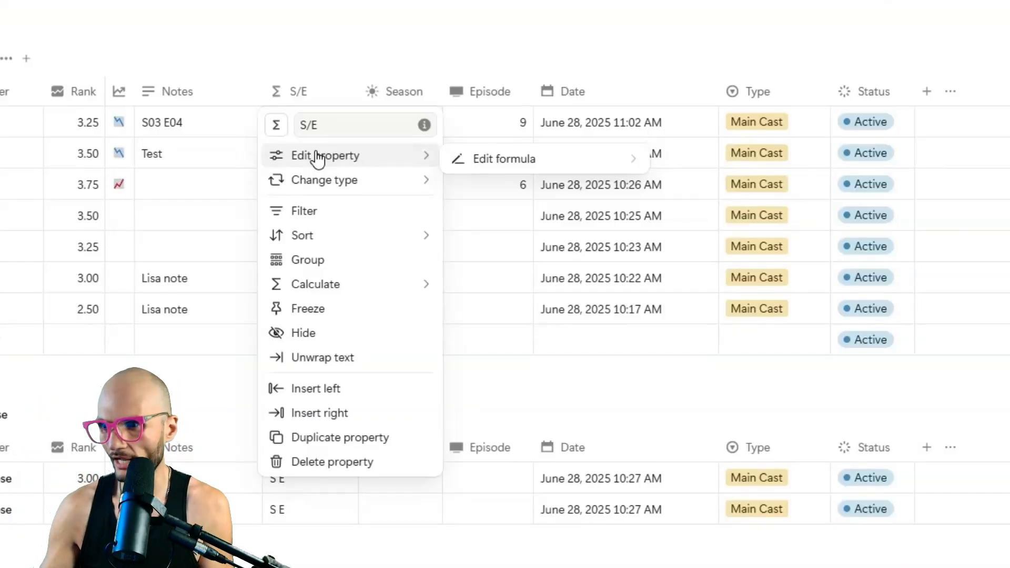
pyautogui.click(279, 126)
pyautogui.write('stack')
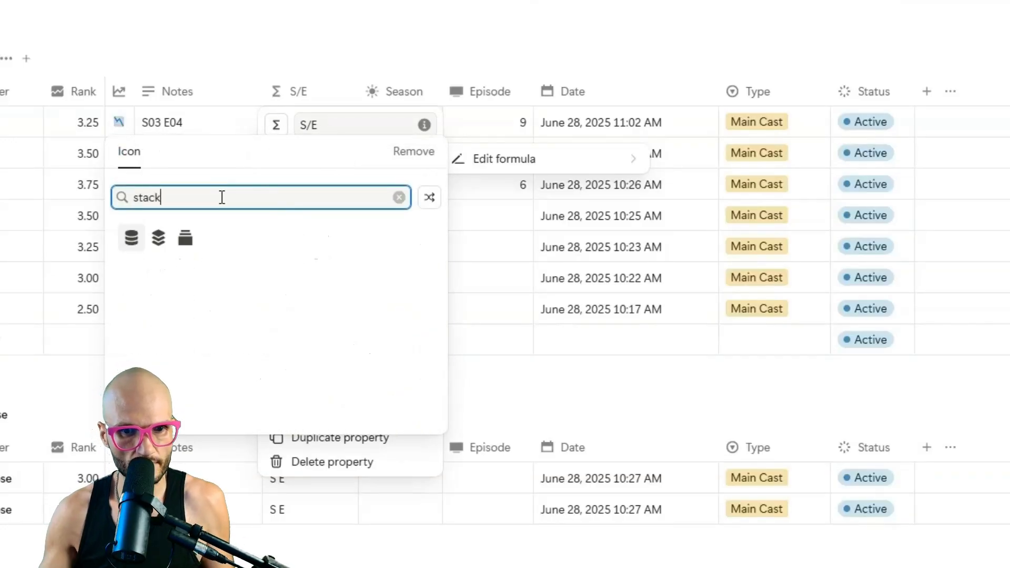
pyautogui.click(182, 240)
pyautogui.click(179, 241)
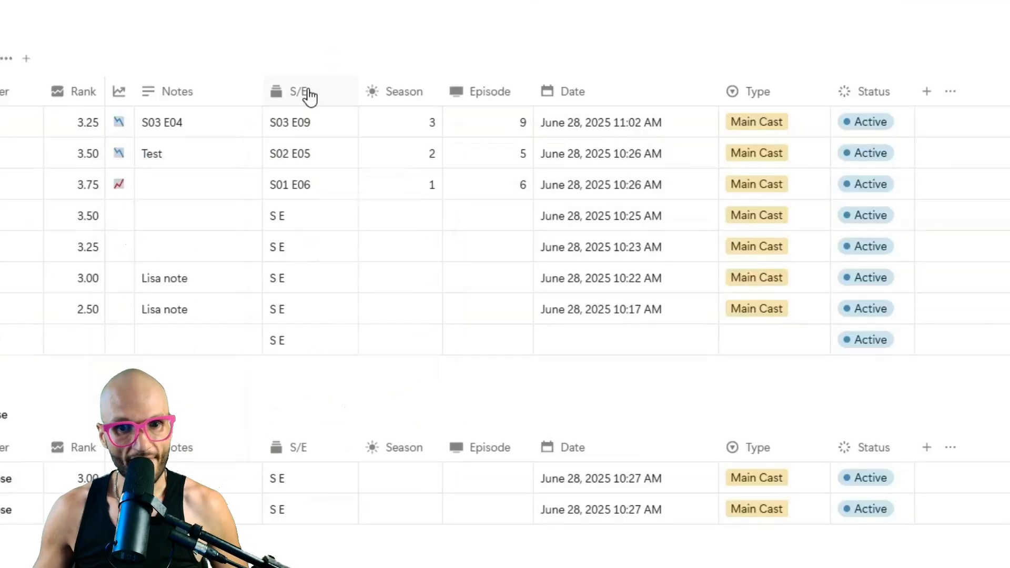
# Drag the S/E column's border to make it narrower.
pyautogui.moveTo(358, 93); pyautogui.dragTo(347, 97)
pyautogui.scroll(2, 314, 231)
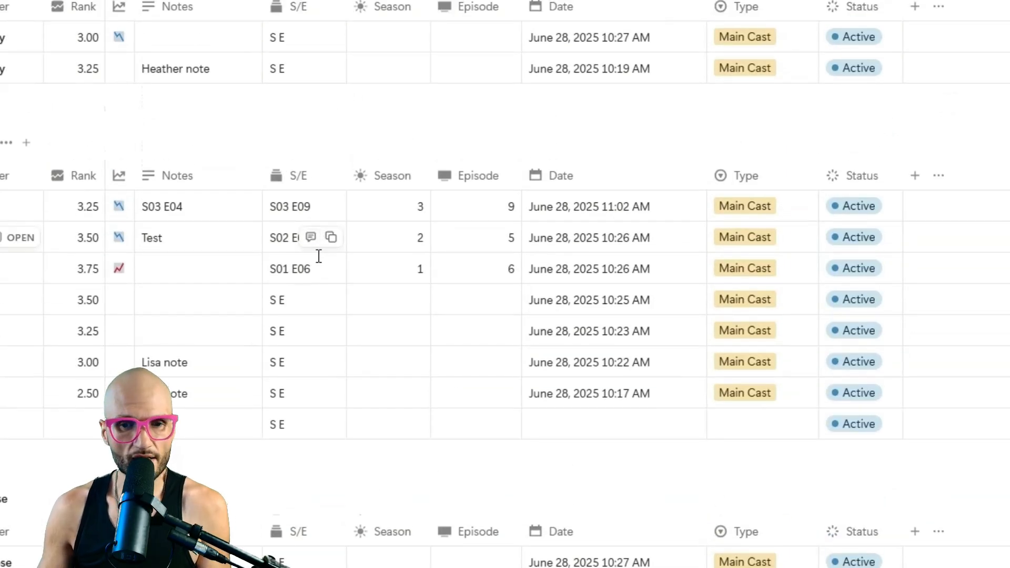
pyautogui.scroll(2, 338, 327)
pyautogui.scroll(-1, 345, 331)
pyautogui.scroll(5, 345, 329)
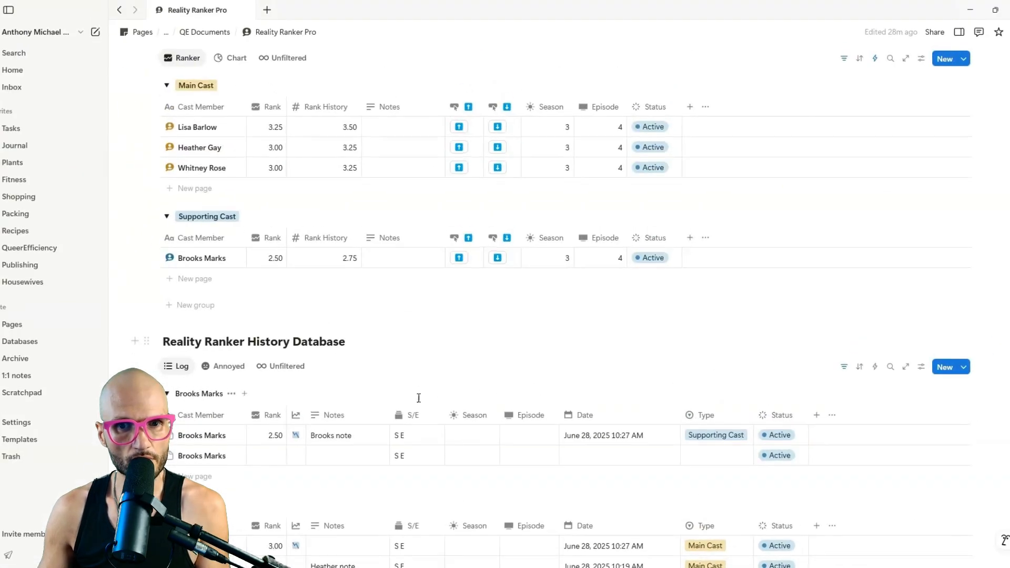
pyautogui.scroll(1, 409, 337)
pyautogui.scroll(3, 232, 212)
pyautogui.scroll(-8, 313, 384)
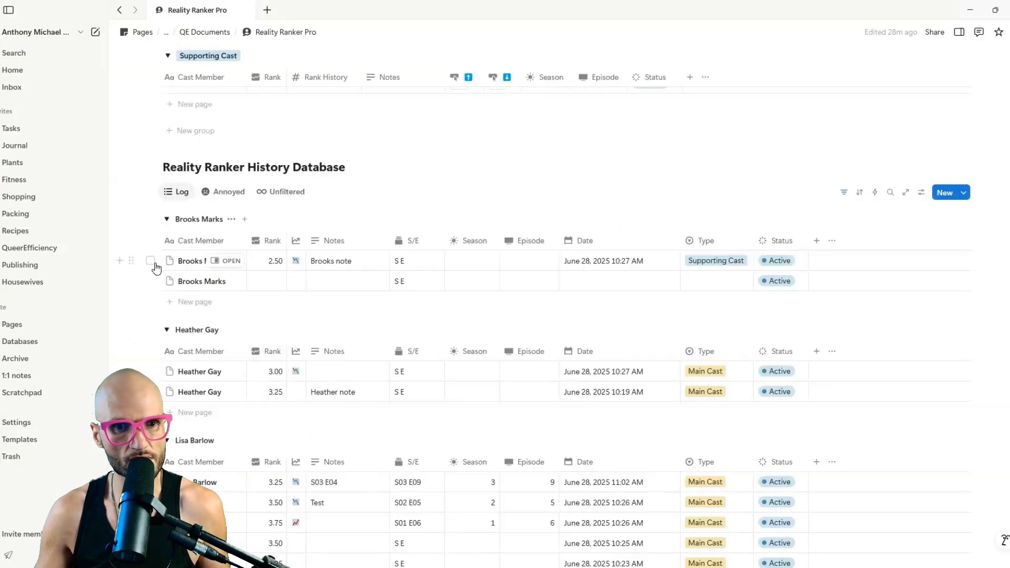
# Delete the supporting cast member's two history entries.
pyautogui.click(151, 260)
pyautogui.click(150, 281)
pyautogui.press('Delete')
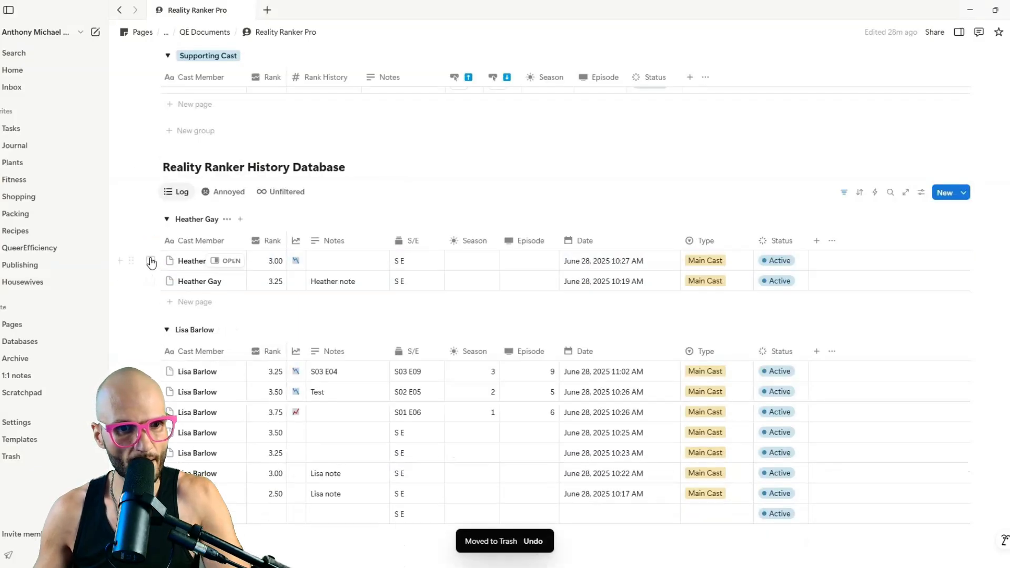
# Select another leftover history entry and lower the top main cast member's rank.
pyautogui.click(150, 261)
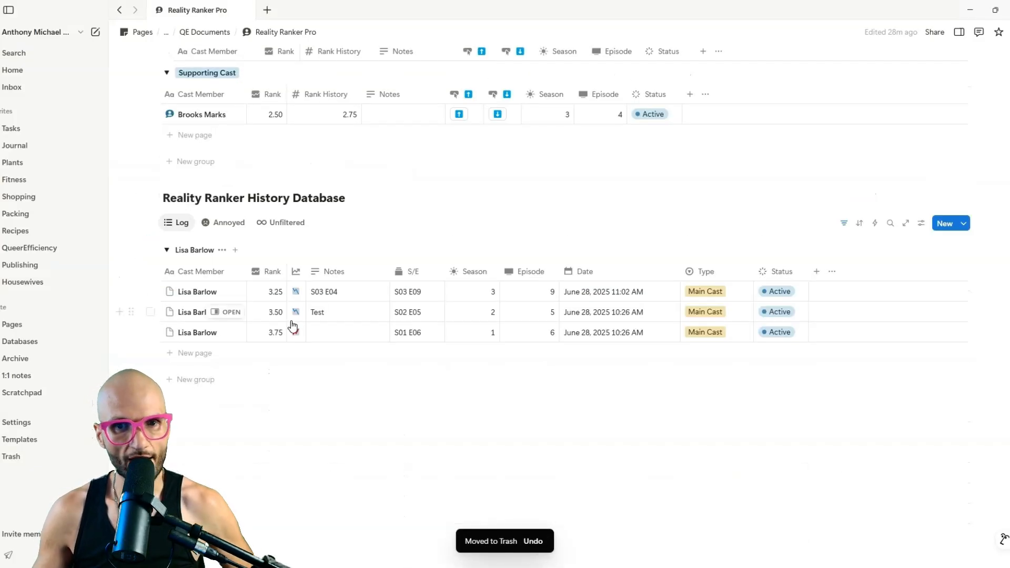
pyautogui.scroll(5, 292, 324)
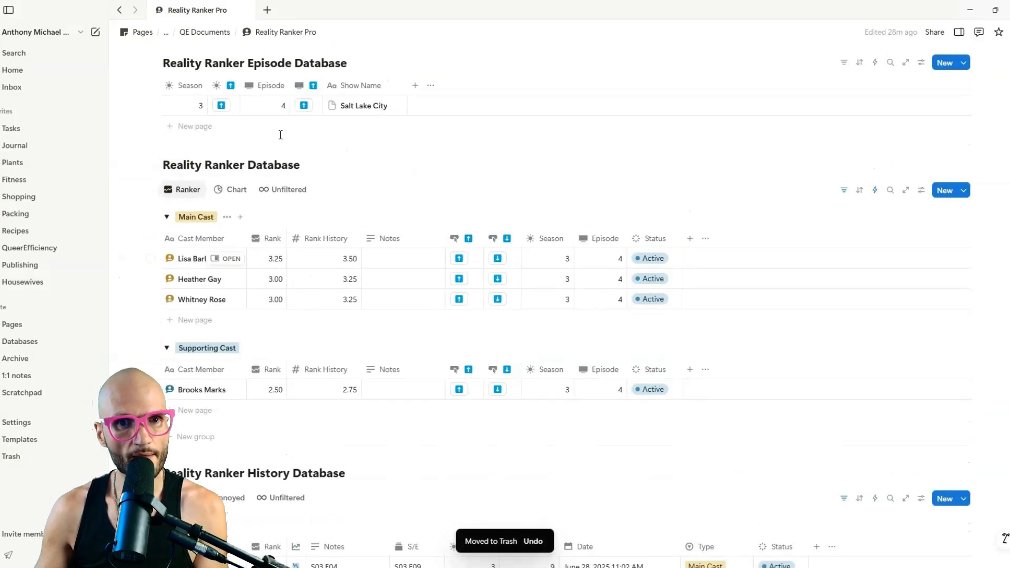
pyautogui.click(497, 258)
pyautogui.scroll(-3, 452, 226)
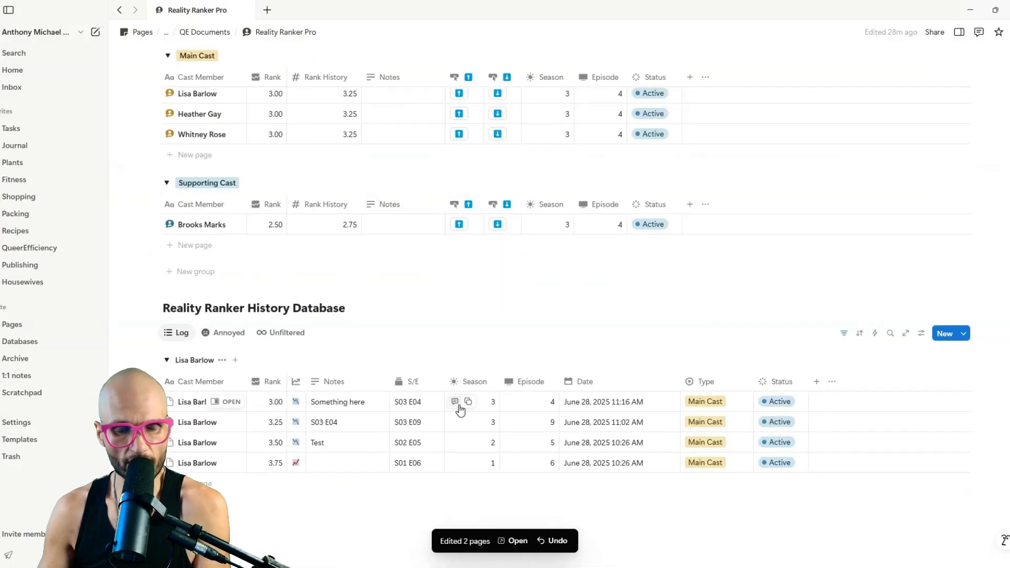
# Hide Season and Episode in the history log and sort it by S/E descending.
pyautogui.click(469, 383)
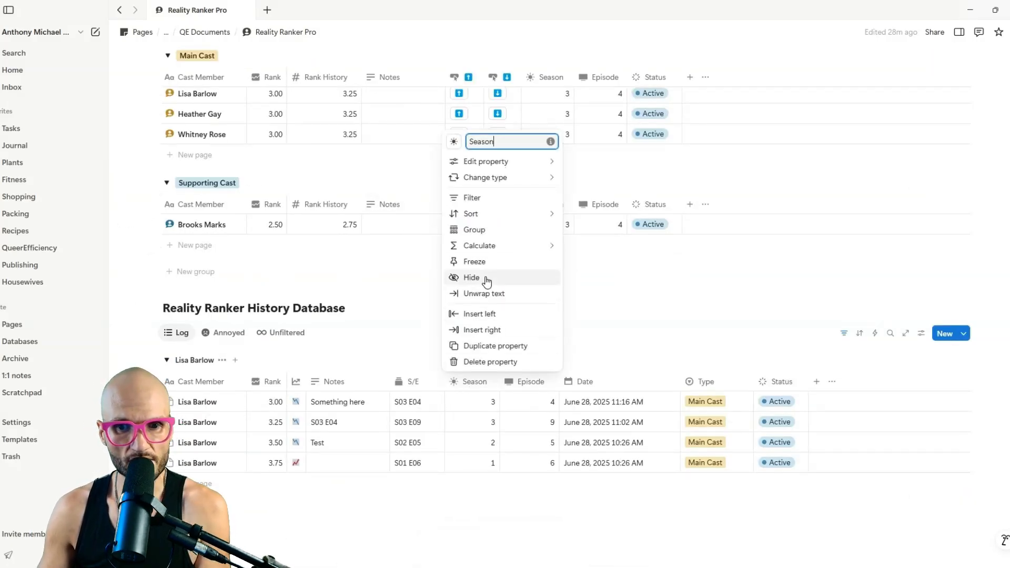
pyautogui.click(487, 280)
pyautogui.click(480, 383)
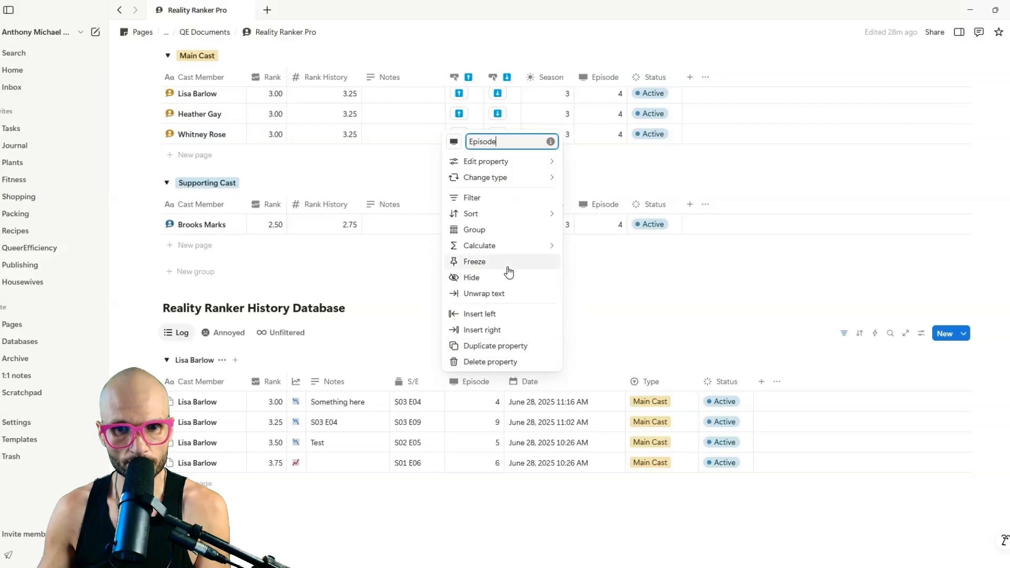
pyautogui.click(496, 278)
pyautogui.click(422, 381)
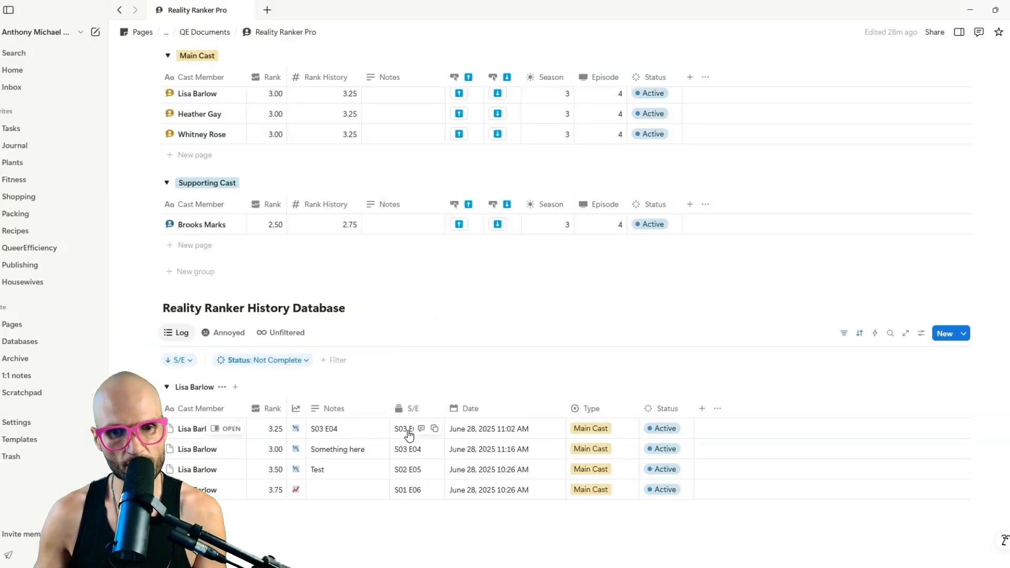
pyautogui.scroll(1, 309, 448)
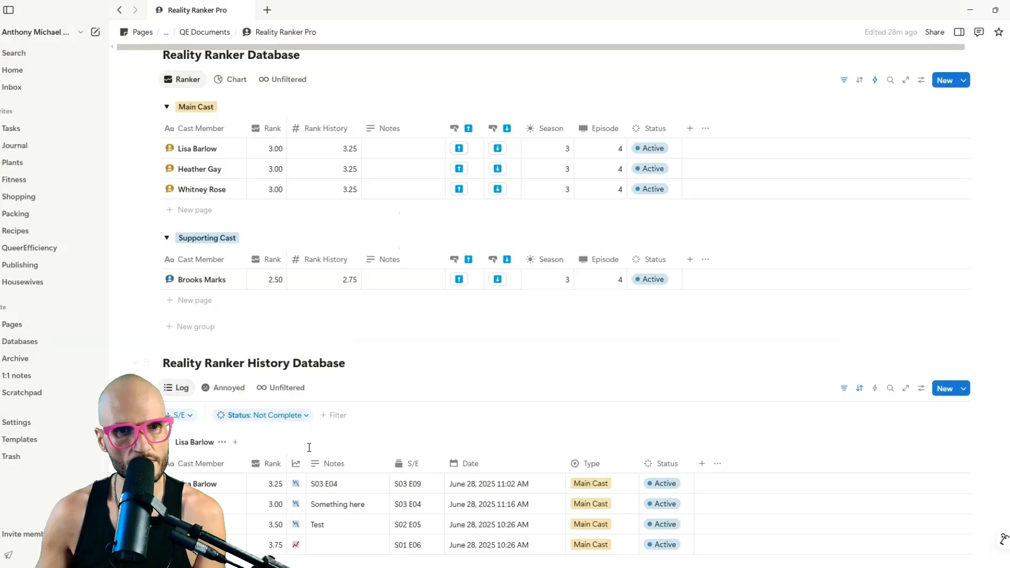
pyautogui.scroll(2, 300, 447)
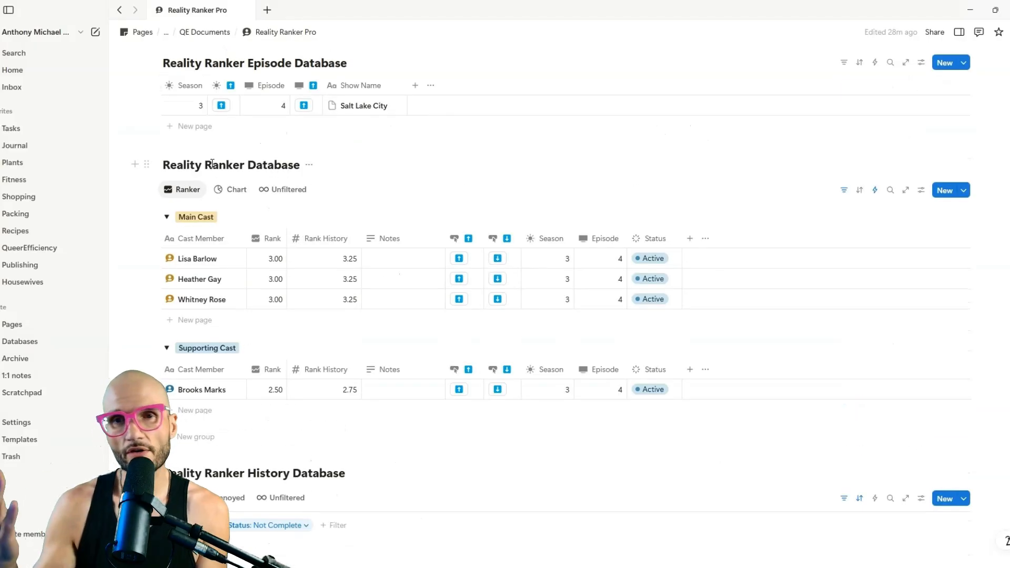
pyautogui.scroll(1, 237, 175)
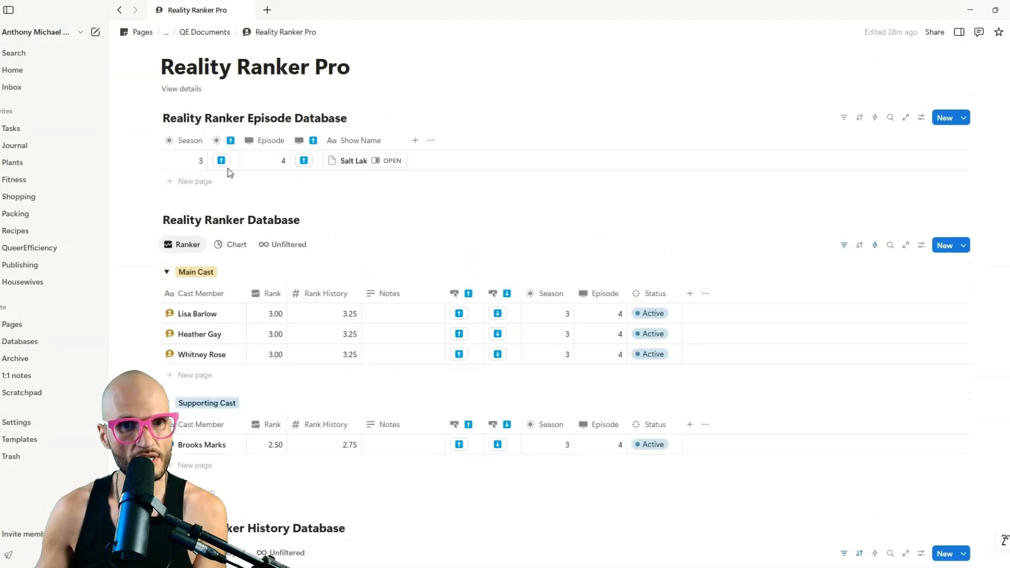
# Advance the current episode by one, leaving the Episode value at 5.
pyautogui.click(303, 161)
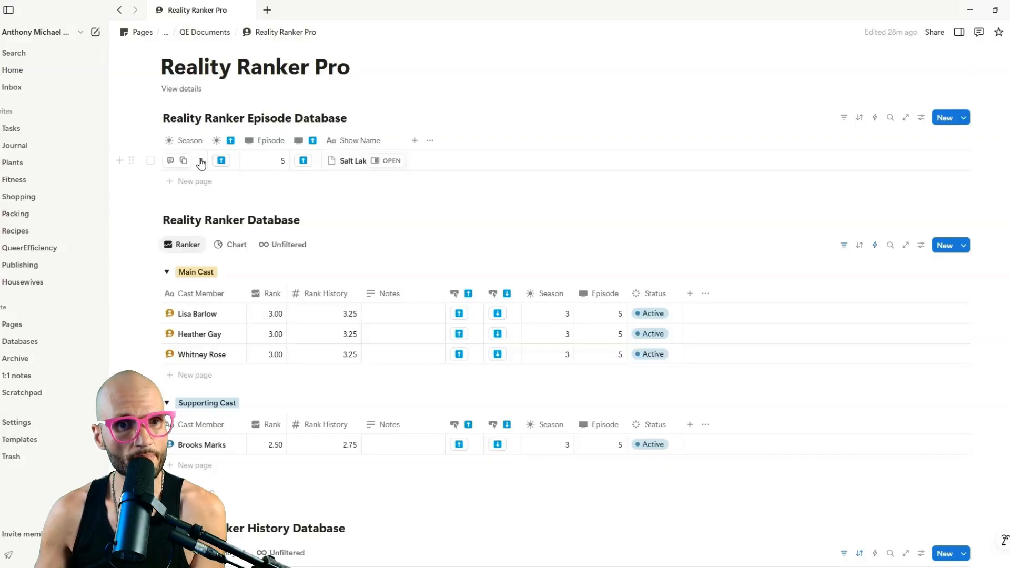
pyautogui.click(284, 167)
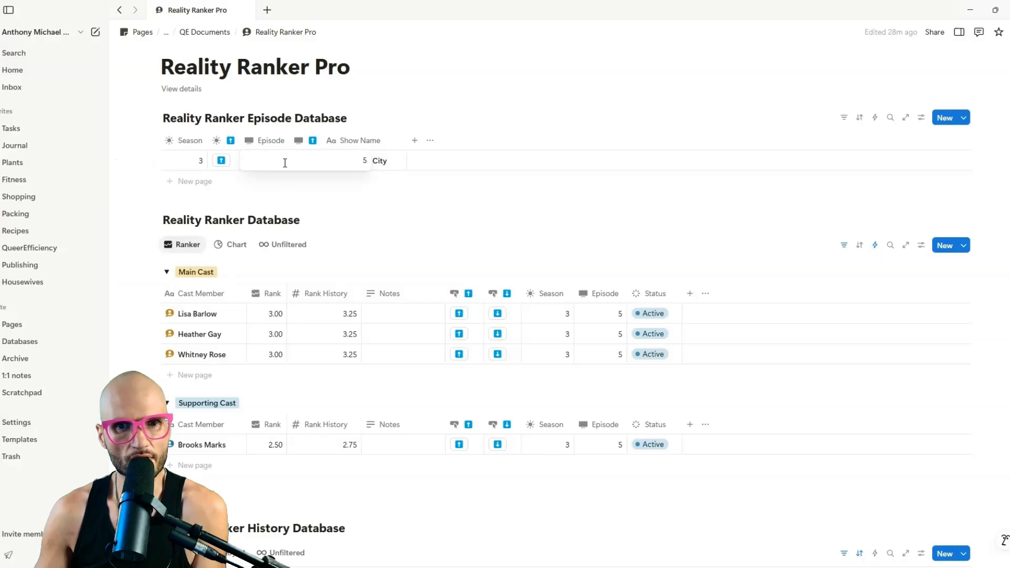
pyautogui.click(281, 184)
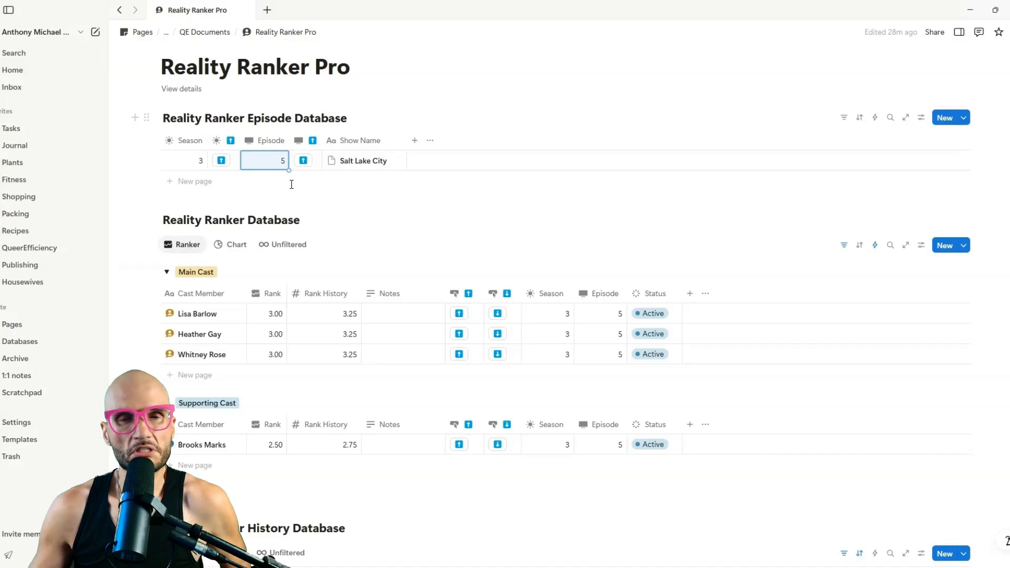
# Add a button property named 'New Season' to the episode database with a sun-and-arrow icon.
pyautogui.click(414, 142)
pyautogui.scroll(-3, 518, 263)
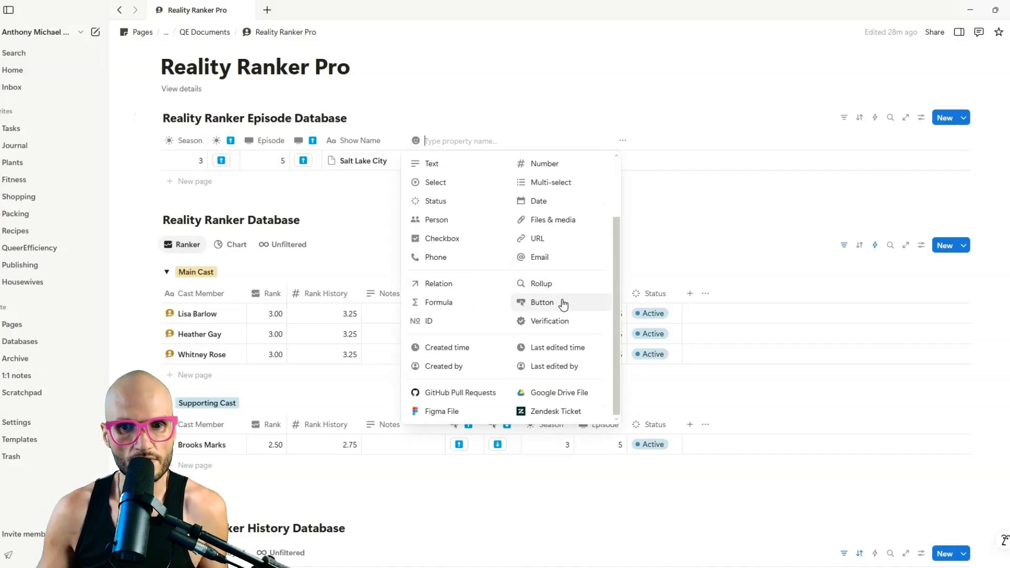
pyautogui.click(542, 302)
pyautogui.click(440, 141)
pyautogui.write('New')
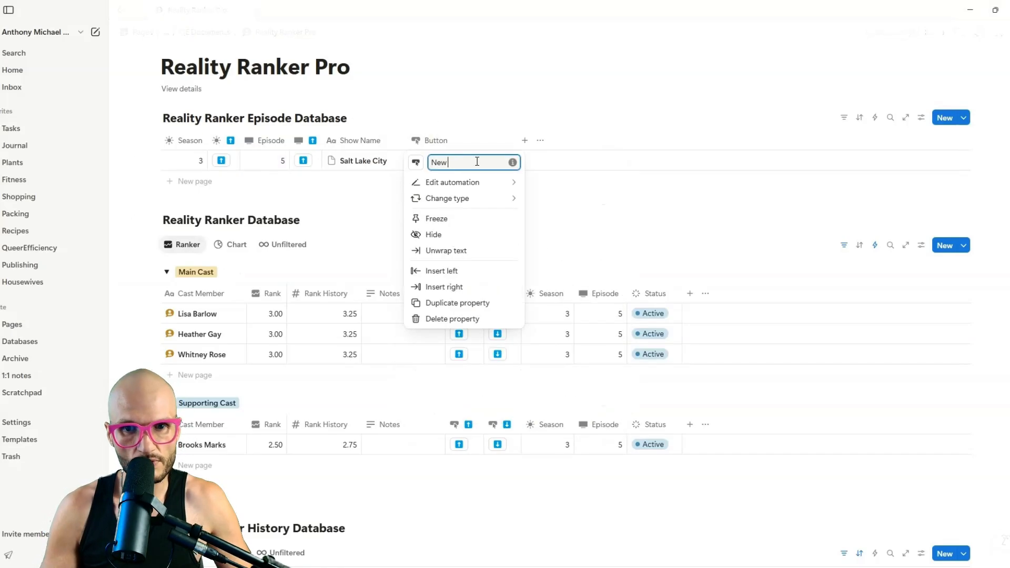
pyautogui.write(' Season')
pyautogui.click(416, 162)
pyautogui.write('sun')
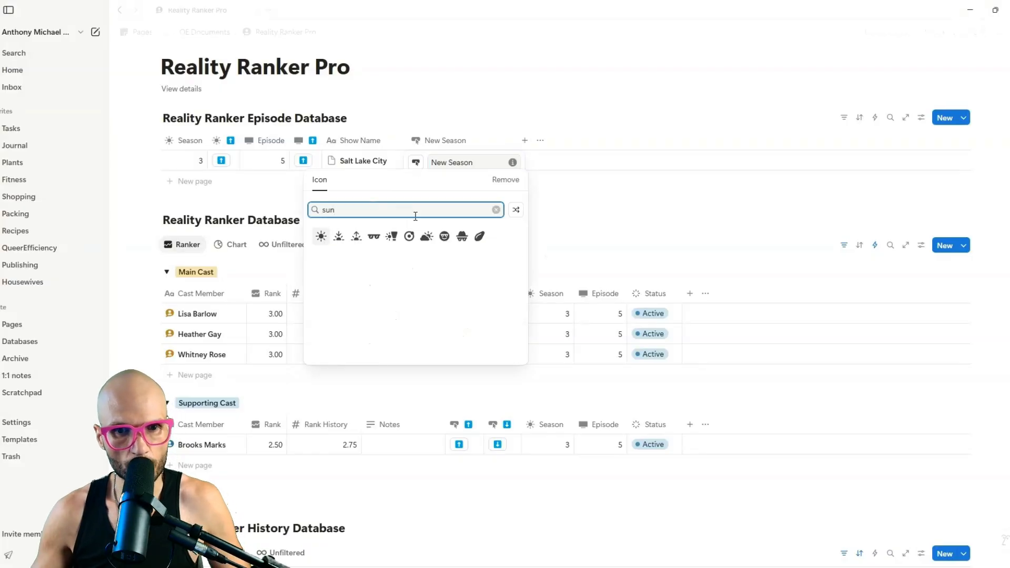
pyautogui.click(356, 237)
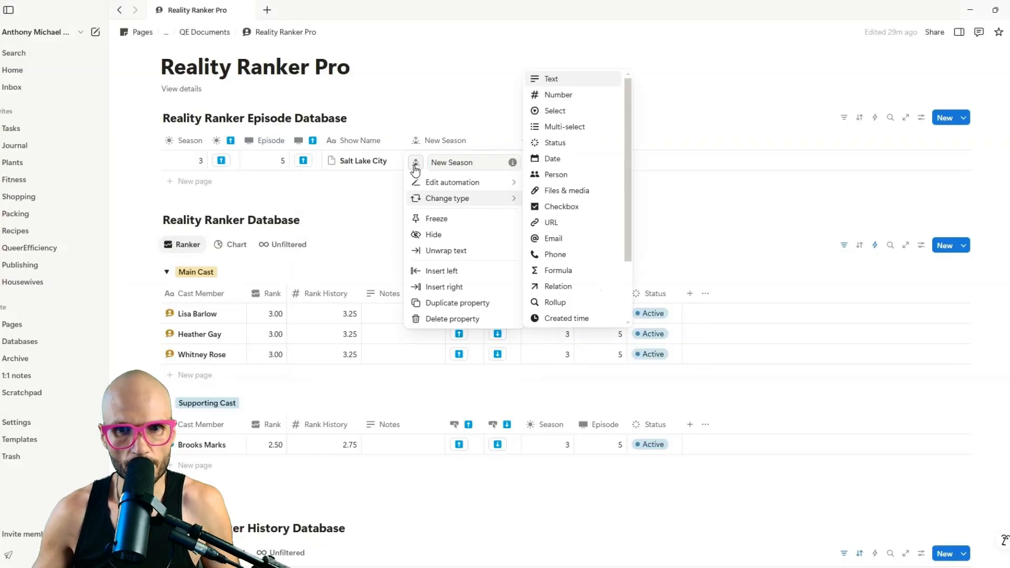
# Set the button's automation to Season = This page.Season + 1, also editing Episode, and save.
pyautogui.click(441, 182)
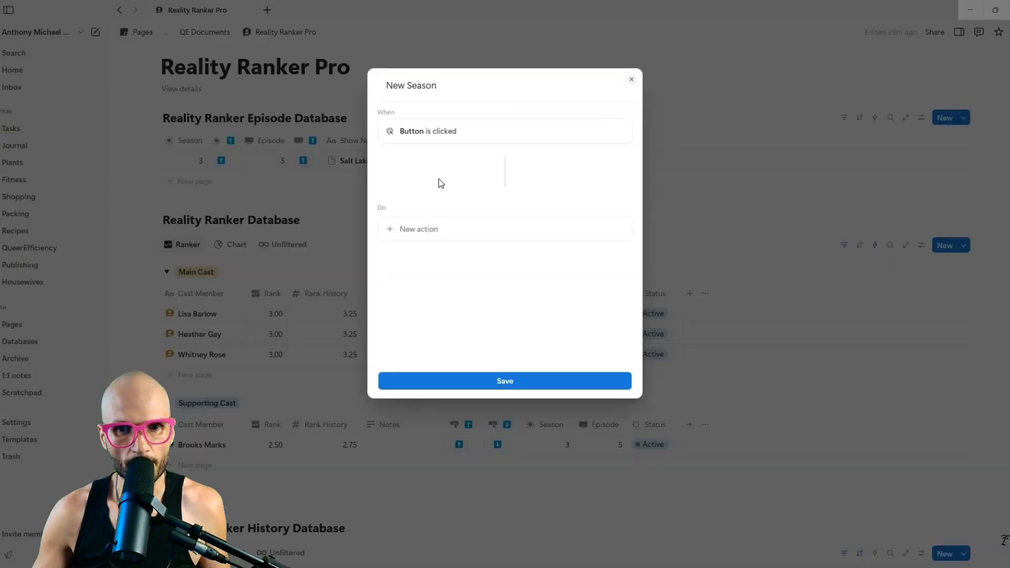
pyautogui.click(441, 232)
pyautogui.click(451, 279)
pyautogui.click(442, 310)
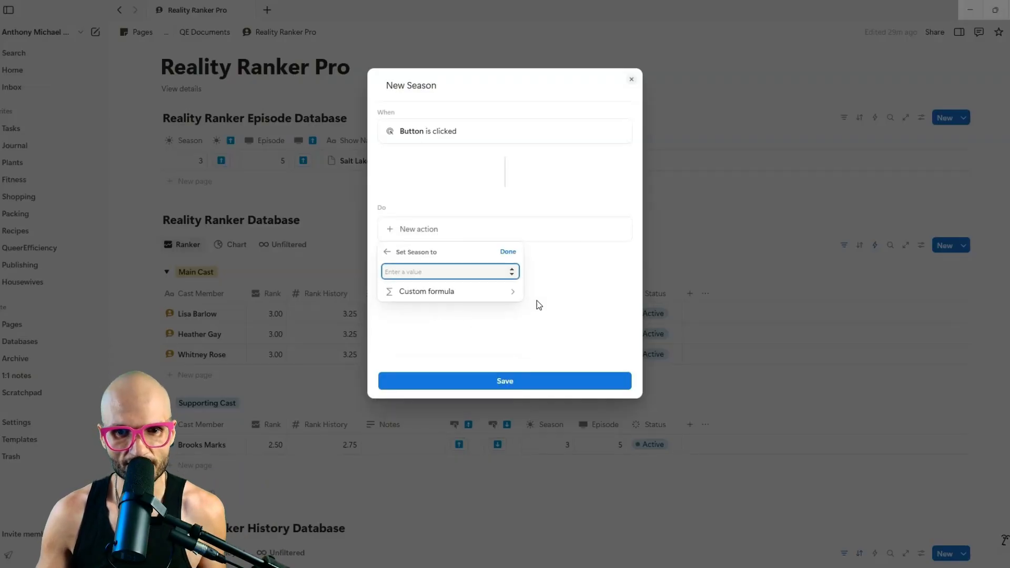
pyautogui.click(467, 292)
pyautogui.click(440, 357)
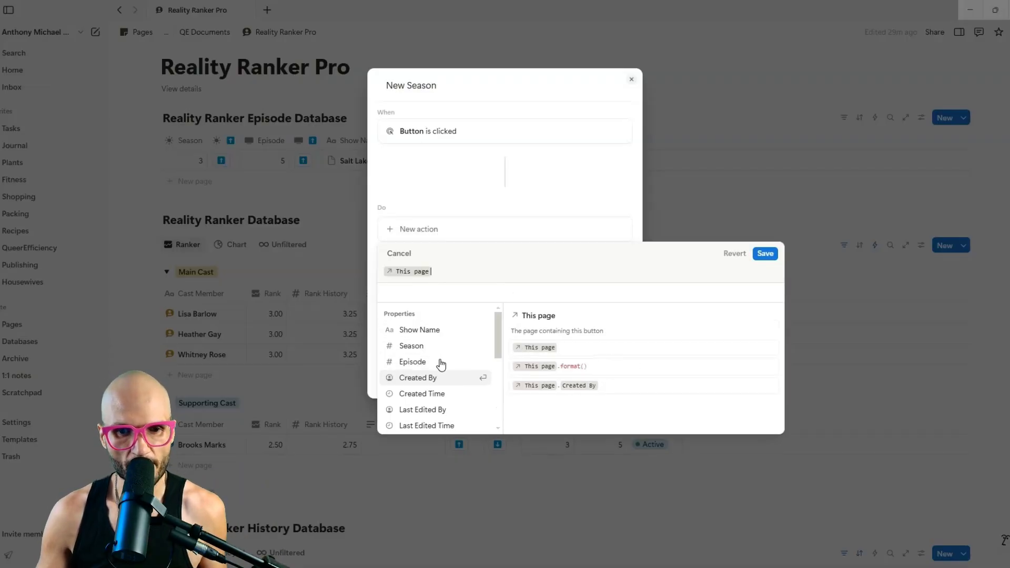
pyautogui.click(444, 348)
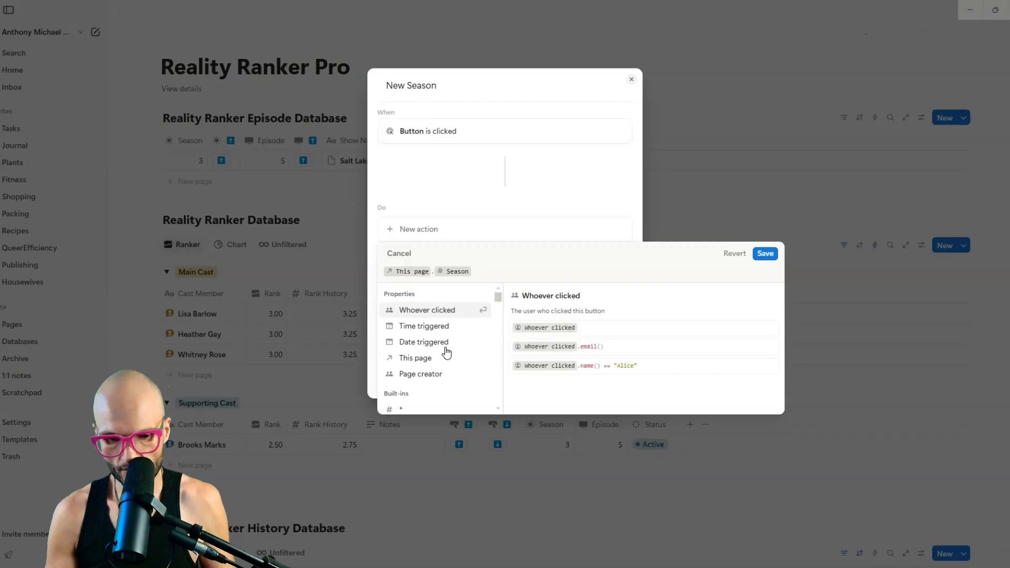
pyautogui.write('+ 1')
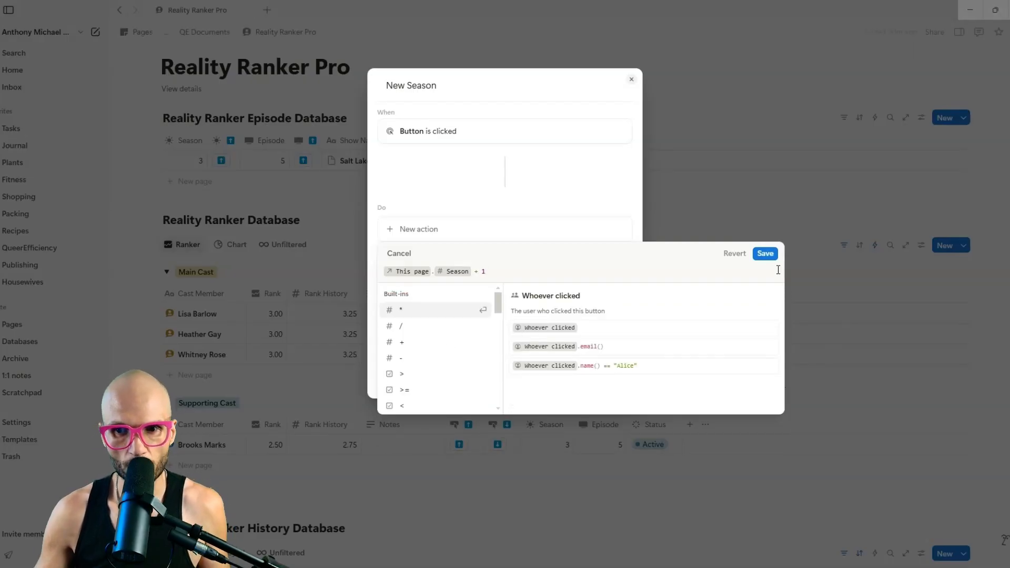
pyautogui.hotkey('ctrl', 'Return')
pyautogui.click(423, 280)
pyautogui.click(402, 337)
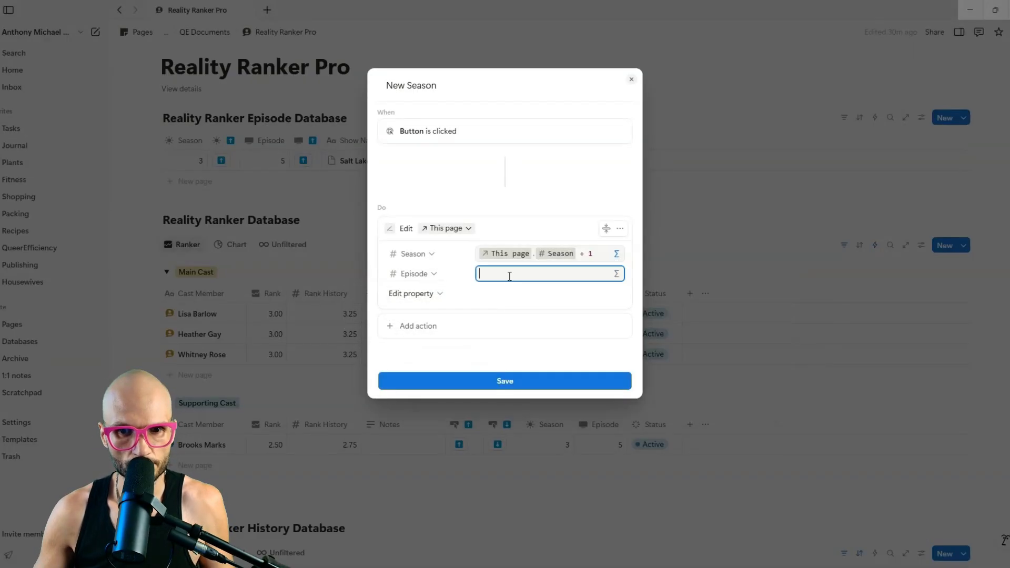
pyautogui.click(505, 381)
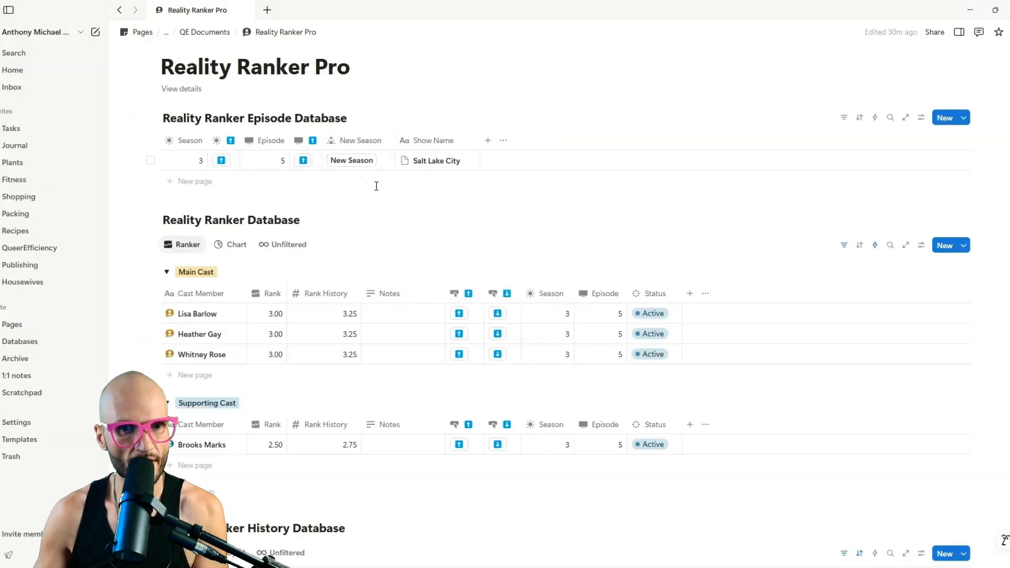
pyautogui.scroll(2, 344, 240)
# Run New Season to reach Season 4, Episode 1, then narrow the Season and Episode columns.
pyautogui.click(351, 271)
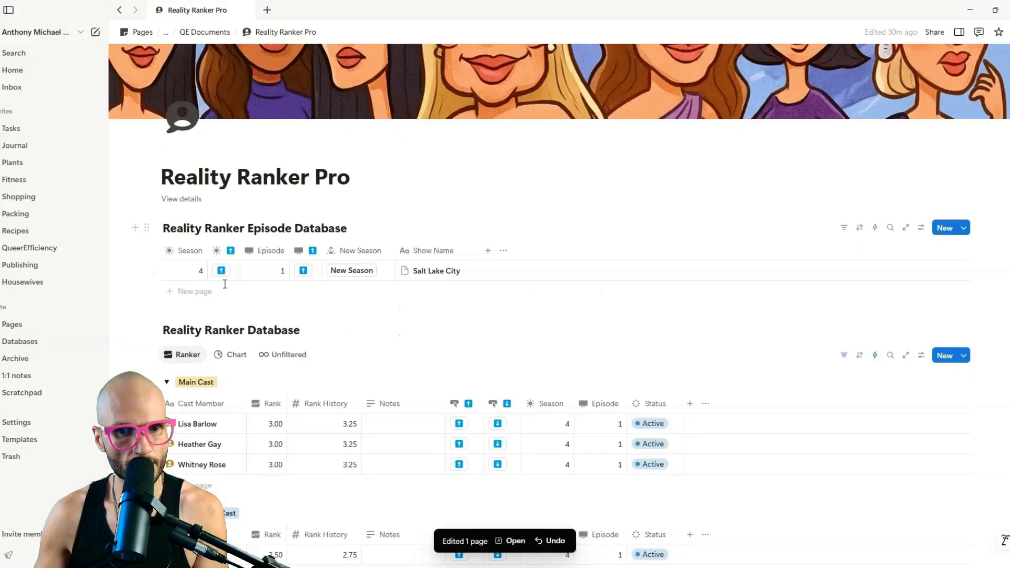
pyautogui.scroll(-3, 367, 302)
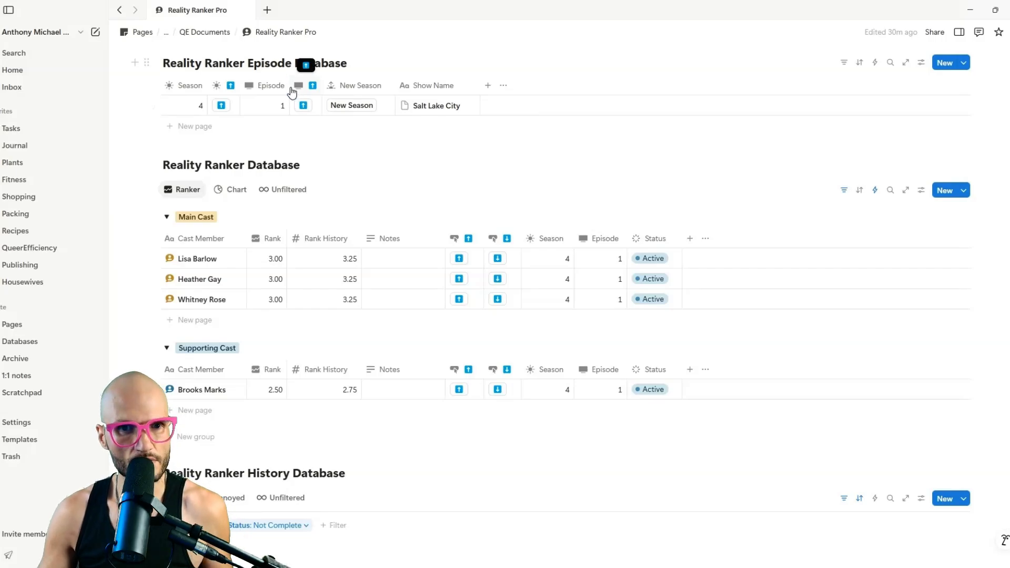
pyautogui.moveTo(290, 93); pyautogui.dragTo(263, 103)
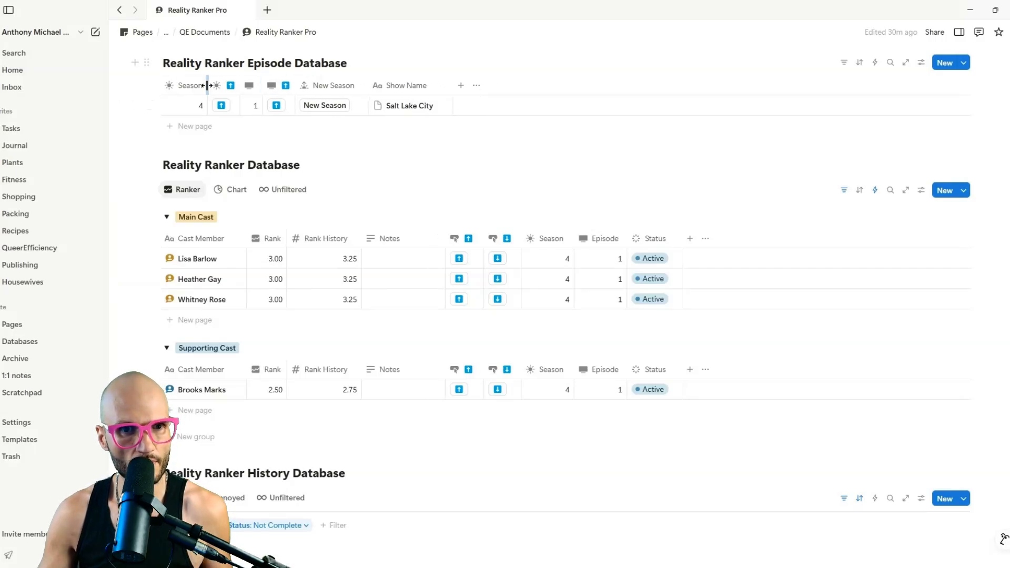
pyautogui.moveTo(208, 89); pyautogui.dragTo(179, 91)
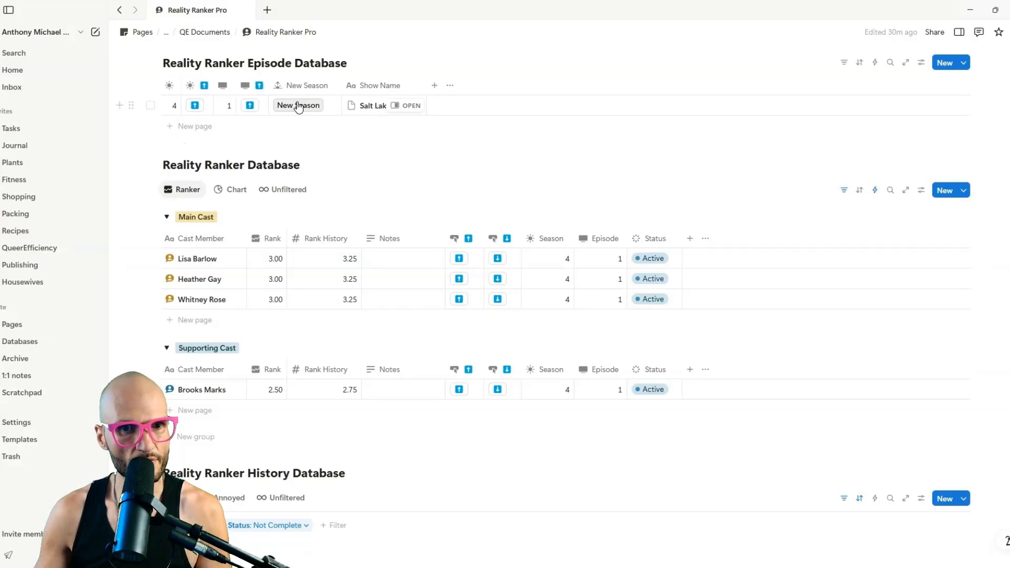
pyautogui.moveTo(268, 86); pyautogui.dragTo(296, 86)
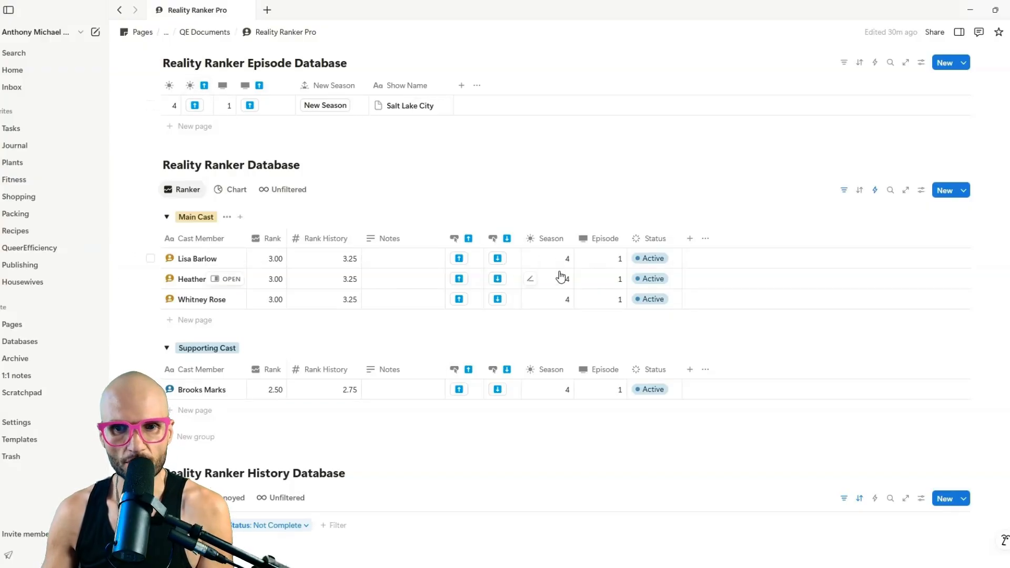
# Open the Season column options and a cast member's Notes, then leave both unchanged.
pyautogui.click(548, 238)
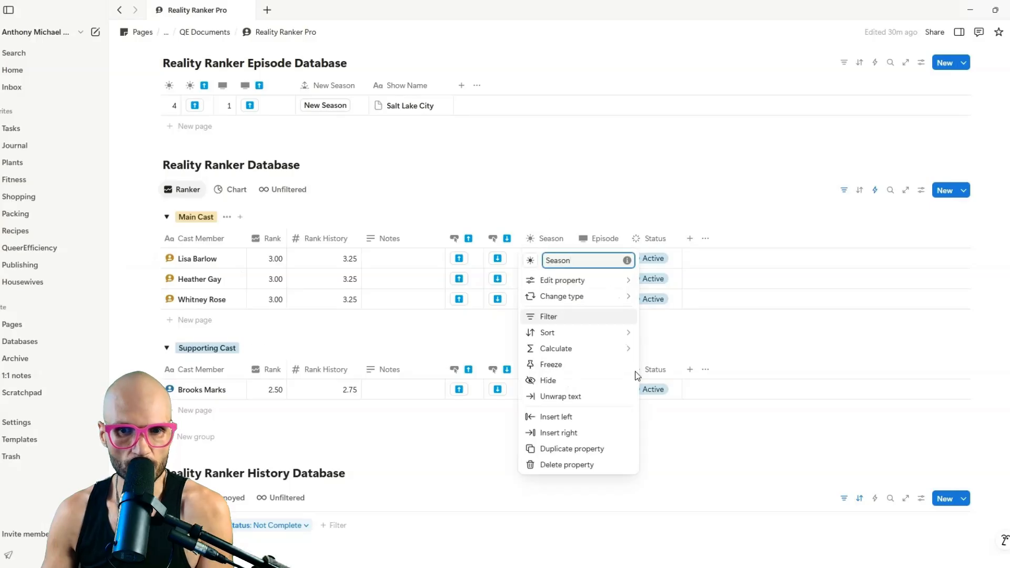
pyautogui.click(559, 171)
pyautogui.scroll(-4, 310, 253)
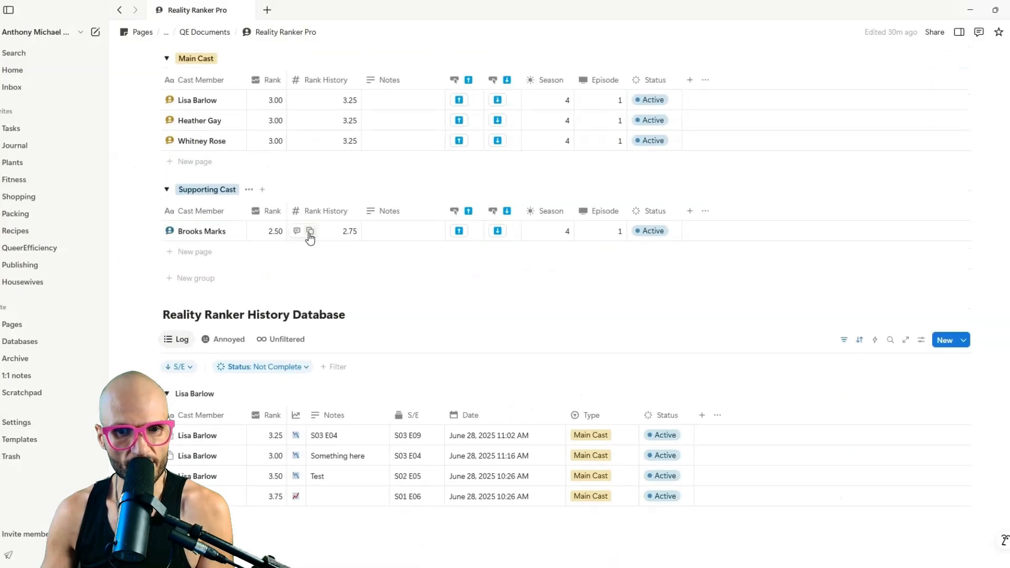
pyautogui.scroll(3, 309, 234)
pyautogui.click(412, 245)
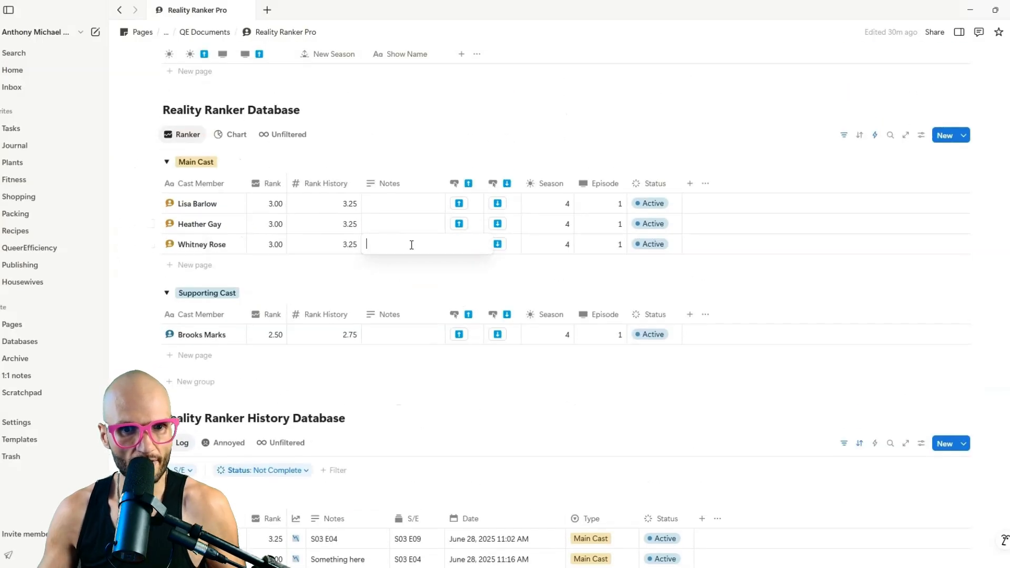
pyautogui.press('Escape')
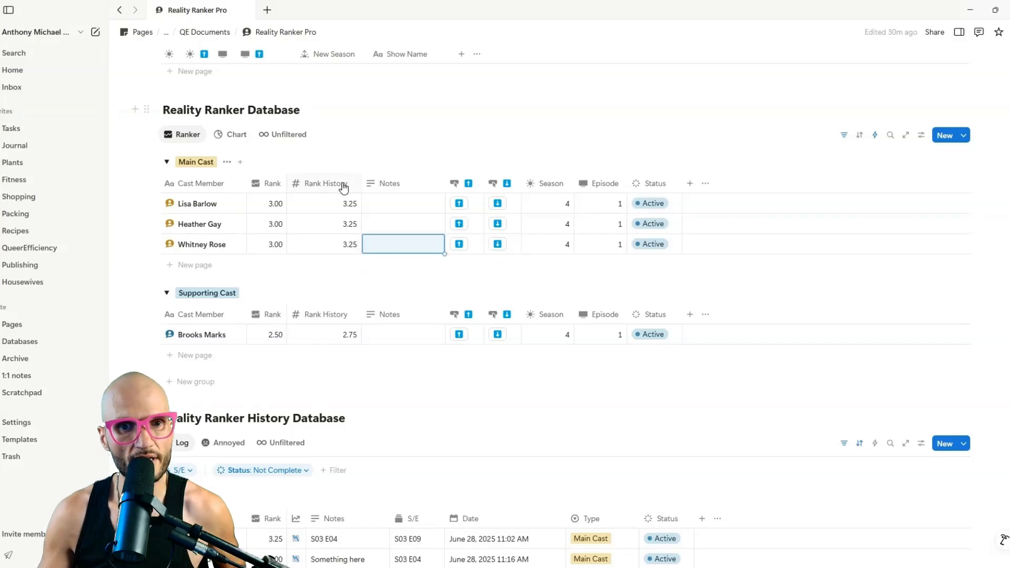
# Hide the Rank History column in the Reality Ranker Database.
pyautogui.click(343, 187)
pyautogui.click(354, 341)
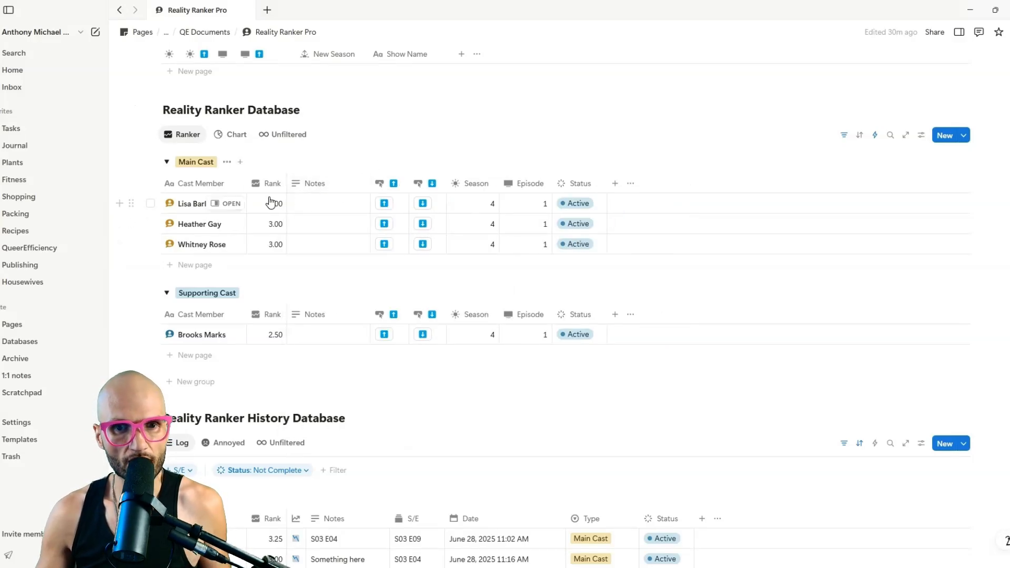
pyautogui.scroll(-4, 564, 210)
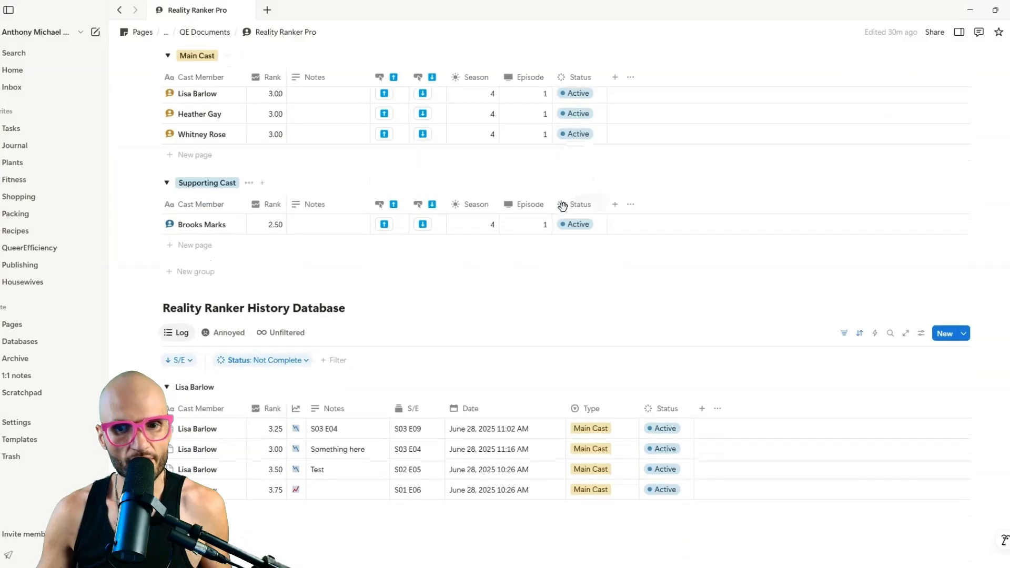
pyautogui.scroll(4, 553, 205)
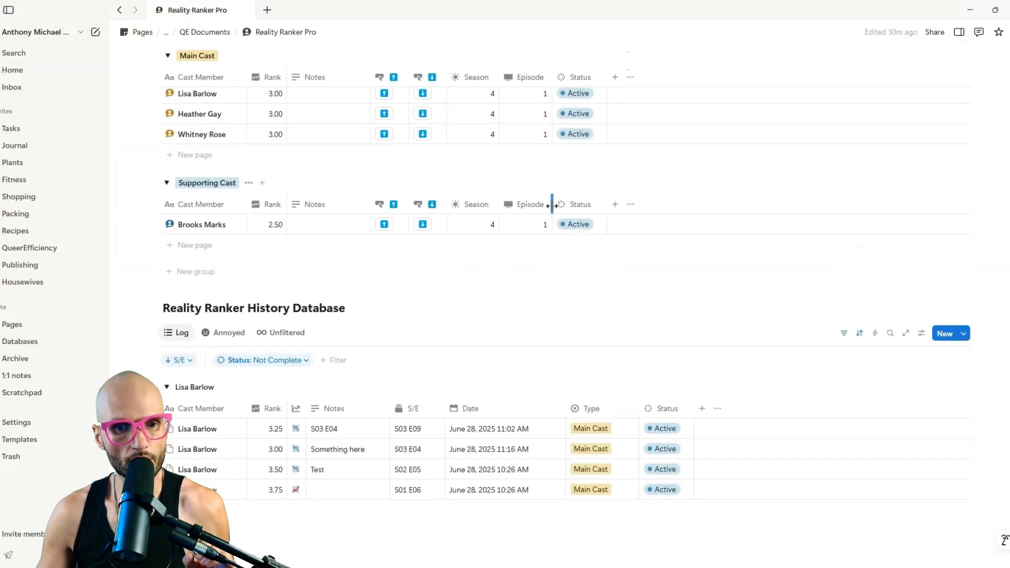
pyautogui.scroll(-2, 344, 234)
pyautogui.scroll(2, 347, 232)
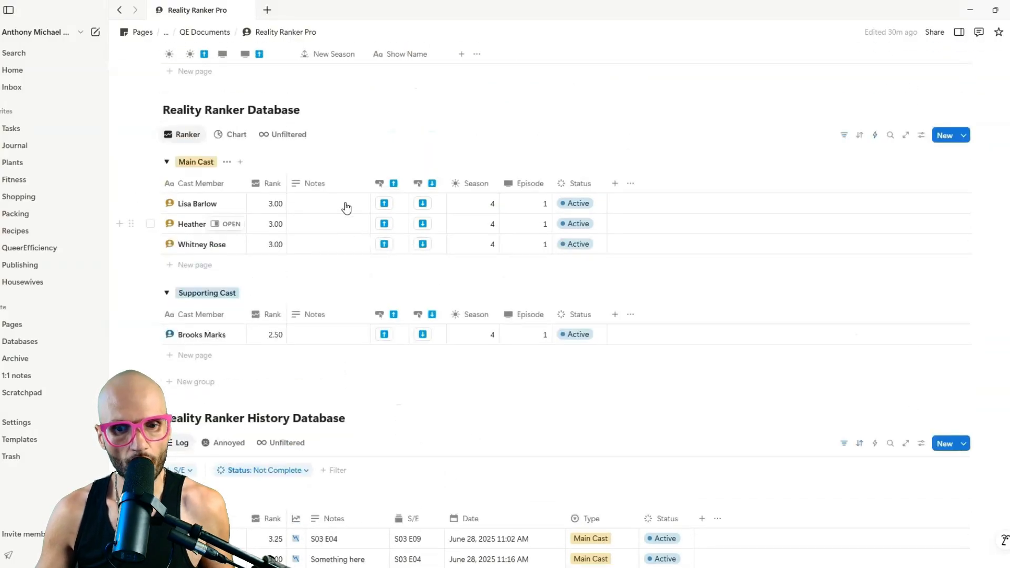
pyautogui.scroll(-2, 345, 209)
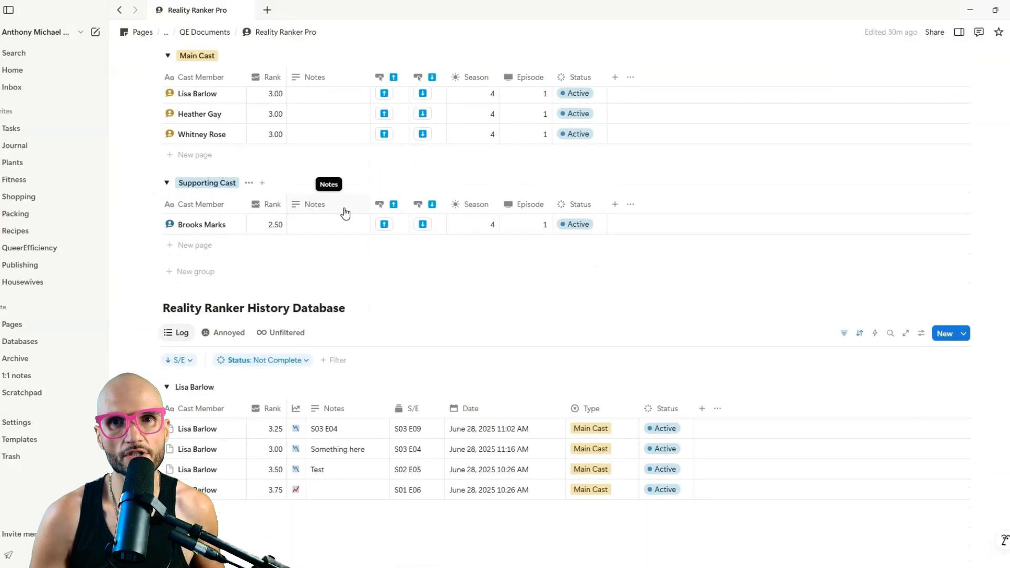
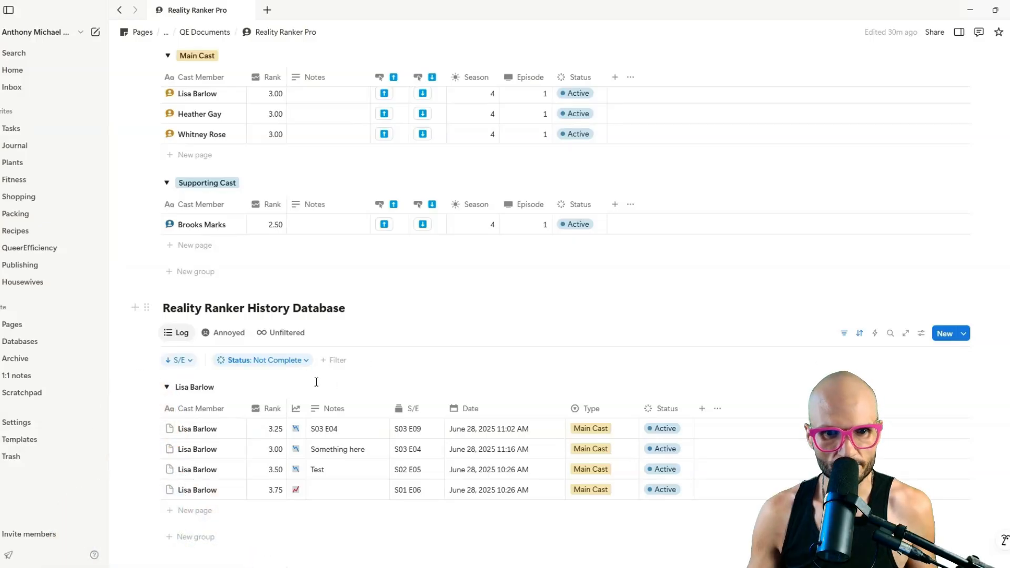
# Begin adding a chart view to the history database.
pyautogui.click(315, 333)
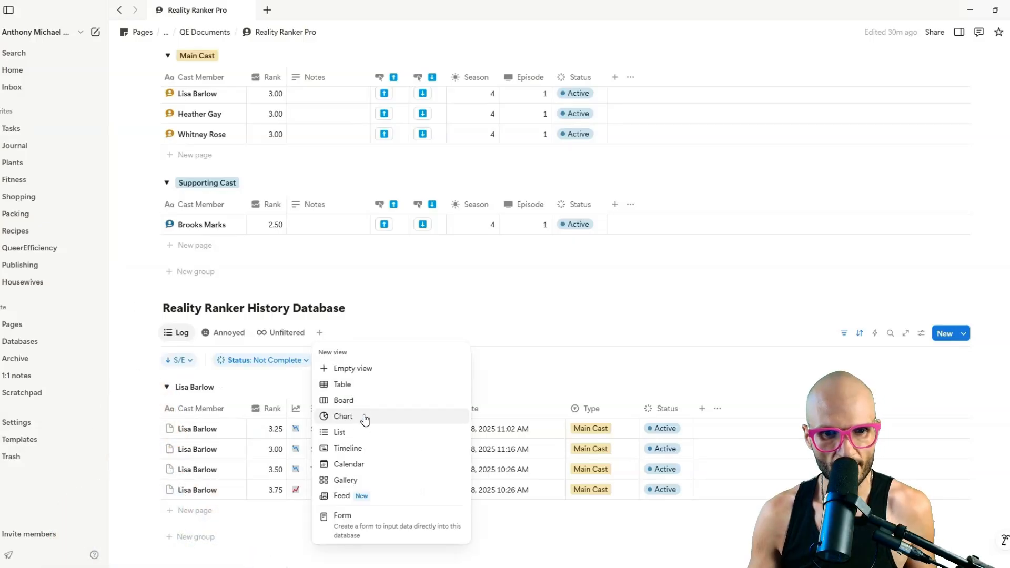
pyautogui.click(365, 420)
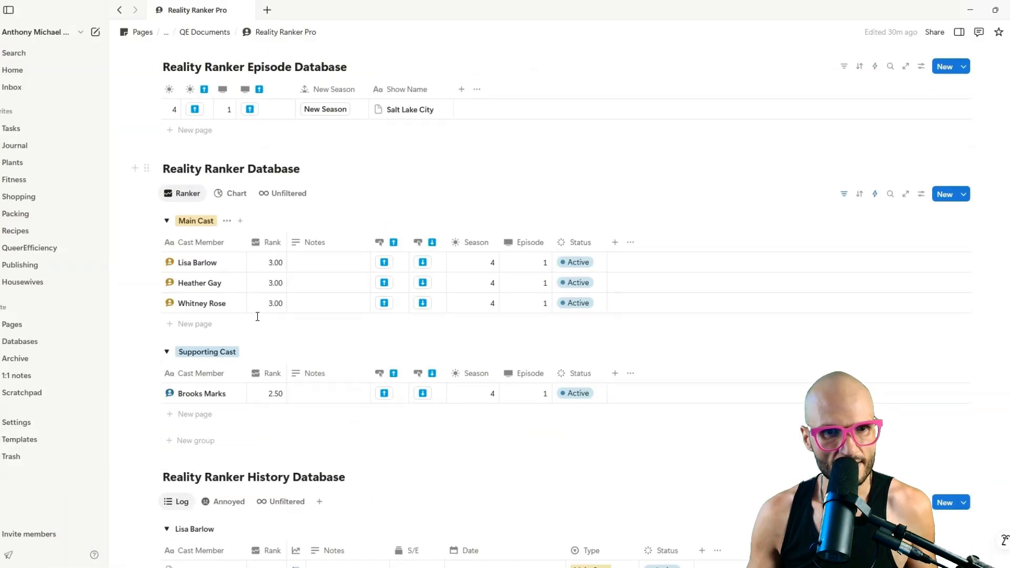
pyautogui.scroll(3, 260, 318)
pyautogui.scroll(-7, 263, 316)
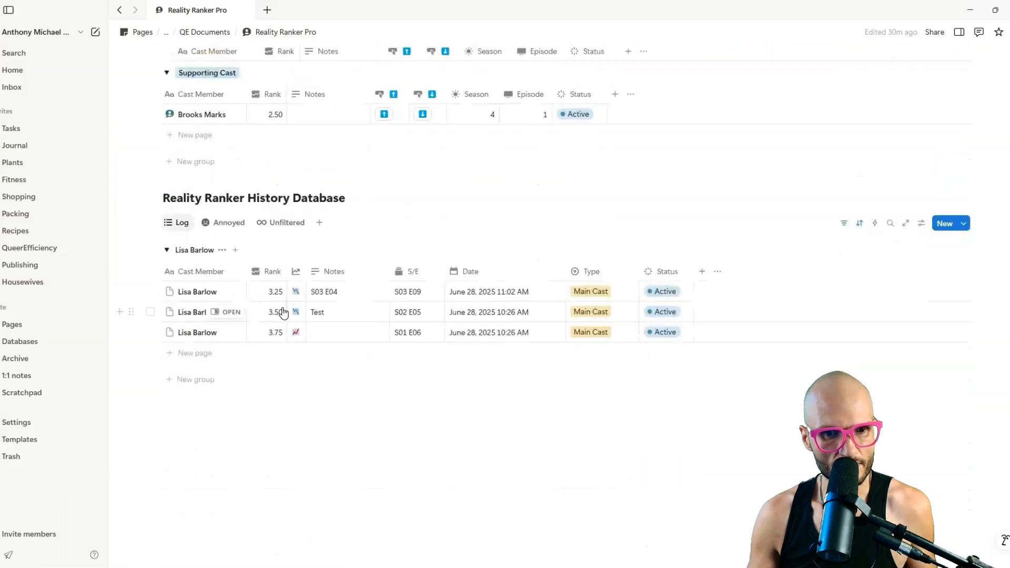
pyautogui.scroll(5, 250, 330)
pyautogui.scroll(2, 316, 311)
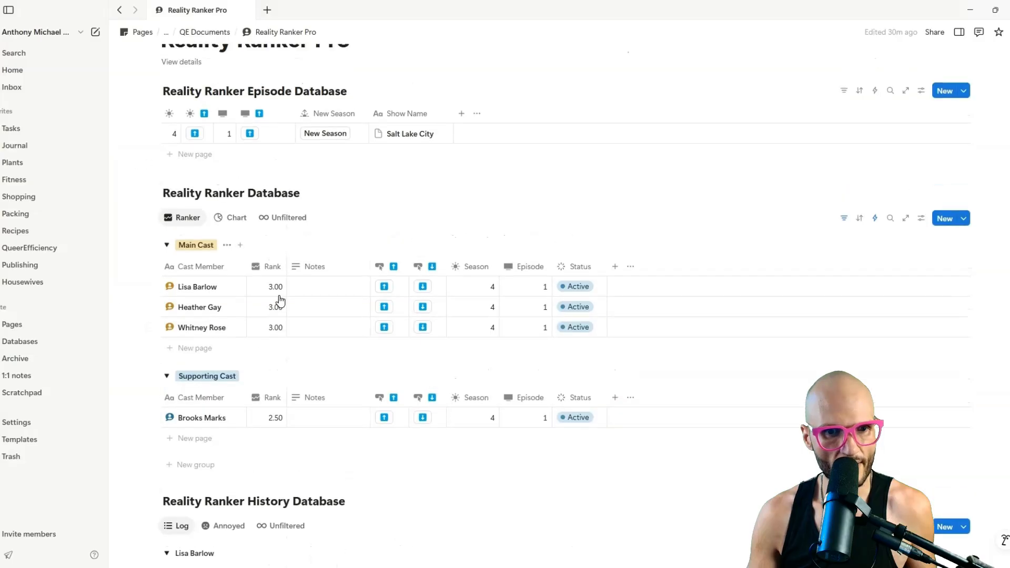
# Vote the first Main Cast row up to 3.50, the second down to 2.50, Supporting Cast up to 3.25.
pyautogui.click(388, 332)
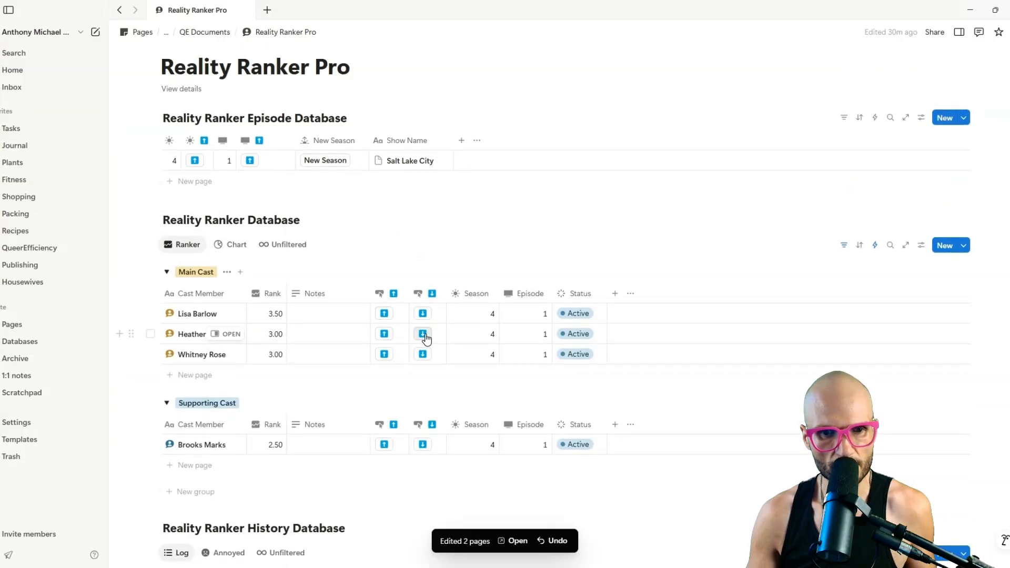
pyautogui.click(424, 335)
pyautogui.click(385, 446)
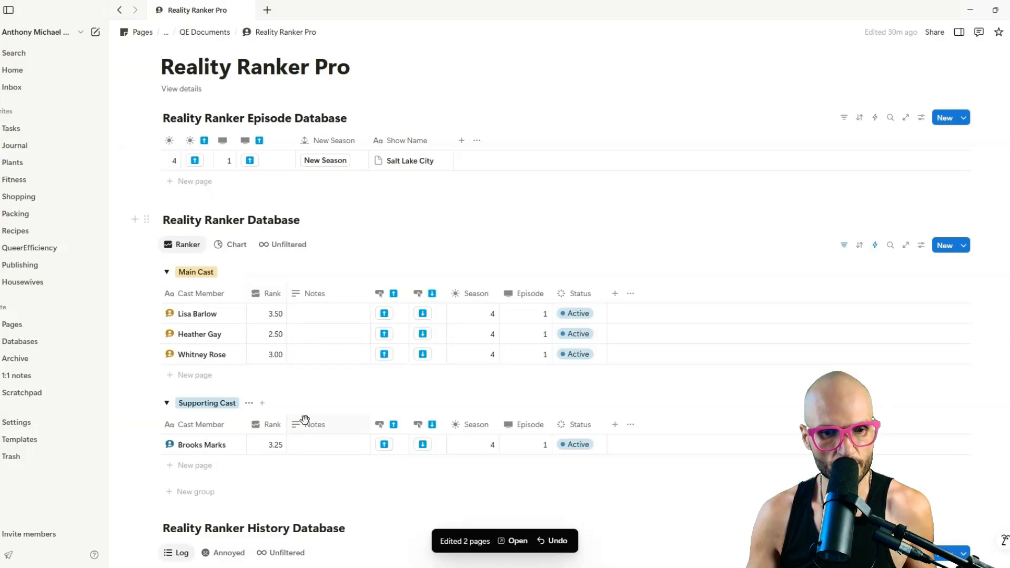
pyautogui.scroll(-6, 305, 420)
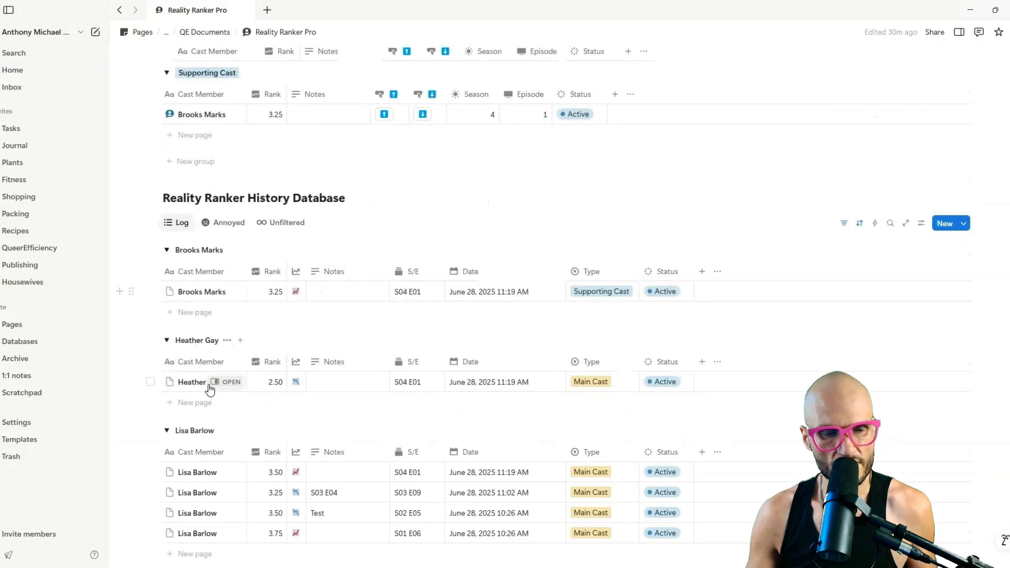
pyautogui.scroll(3, 295, 363)
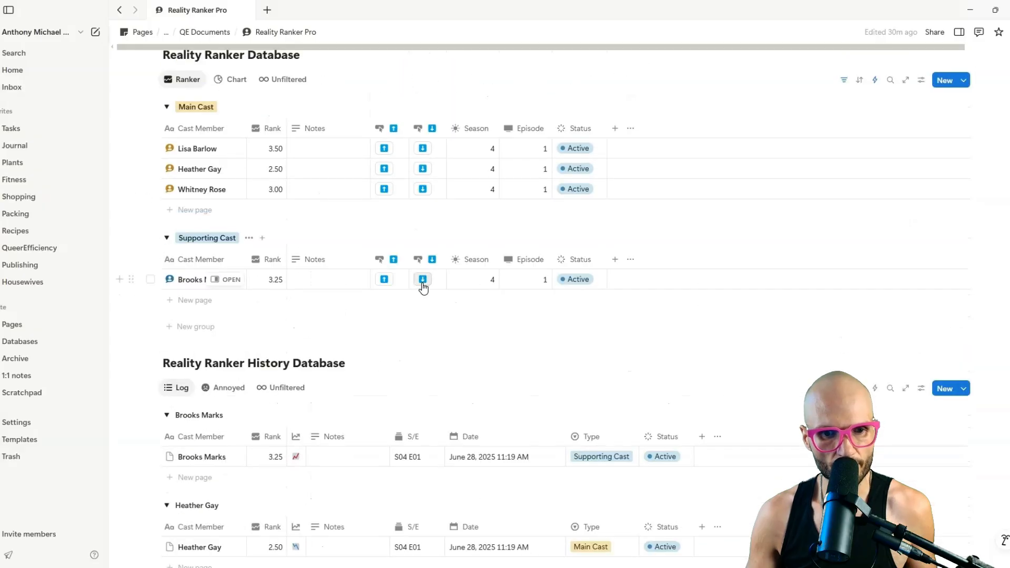
pyautogui.scroll(-3, 368, 374)
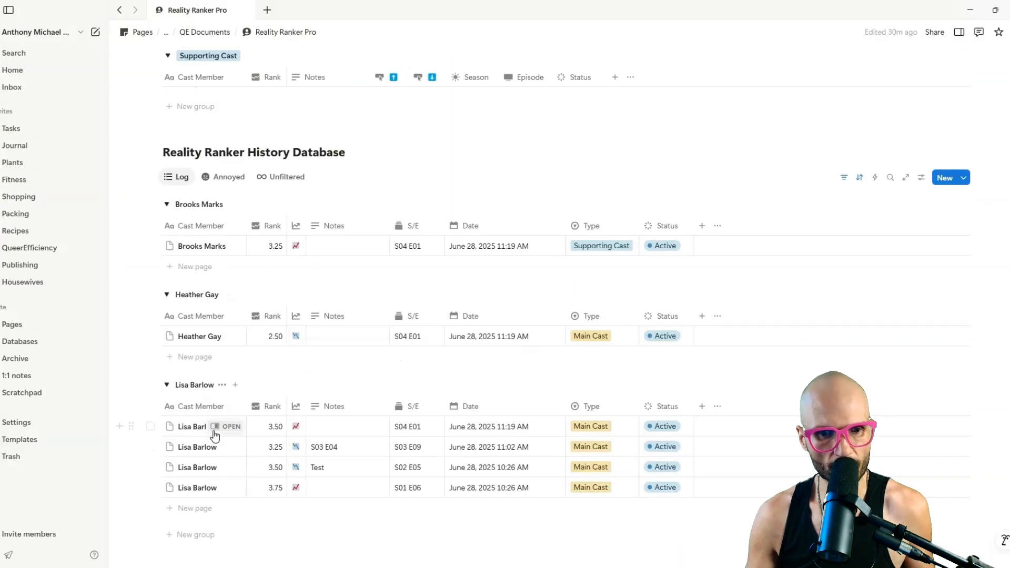
# Create a Chart view on the history database and place its tab between Log and Annoyed.
pyautogui.click(321, 222)
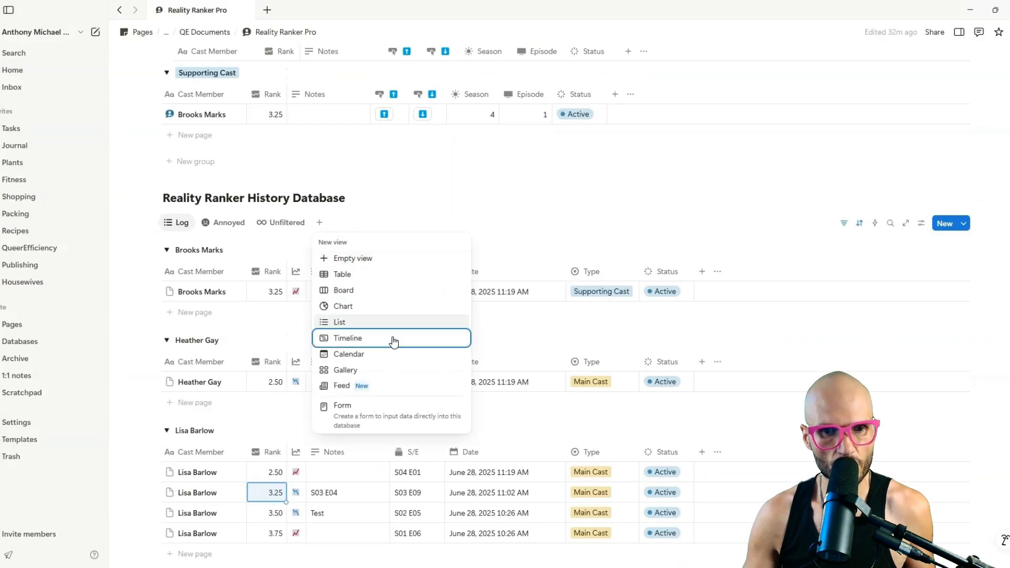
pyautogui.click(344, 306)
pyautogui.moveTo(338, 223); pyautogui.dragTo(277, 222)
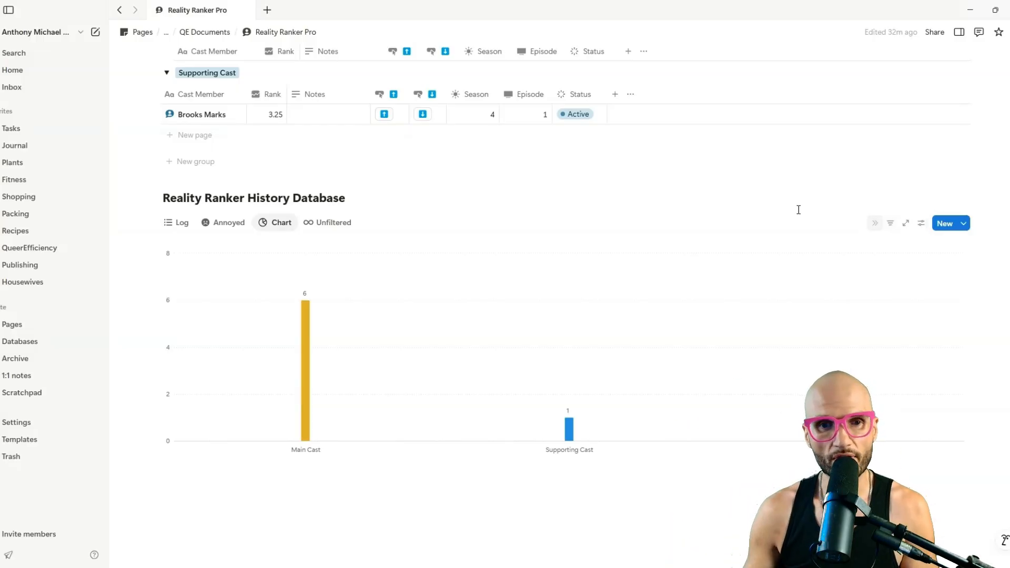
pyautogui.scroll(2, 544, 175)
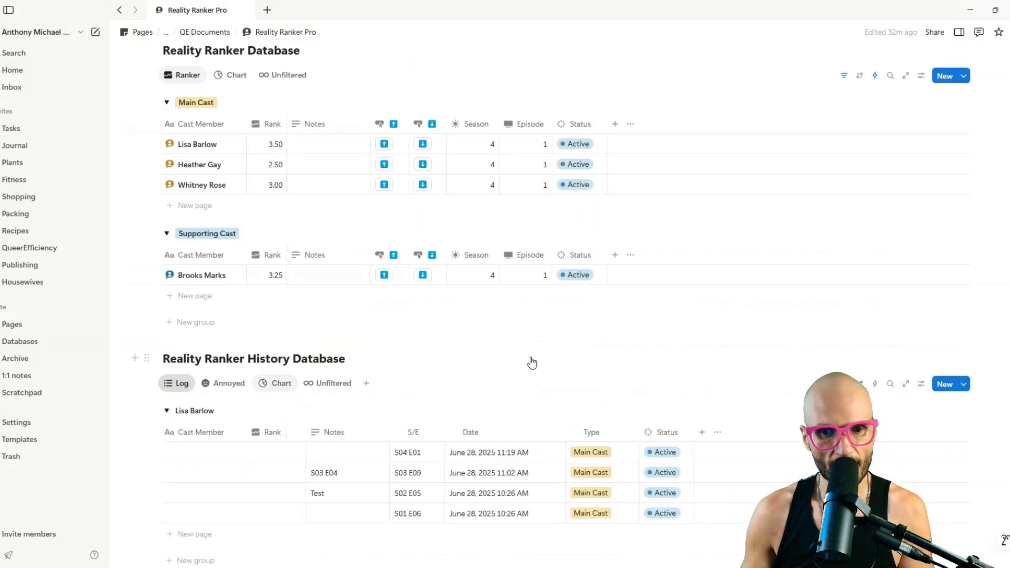
pyautogui.scroll(-4, 532, 361)
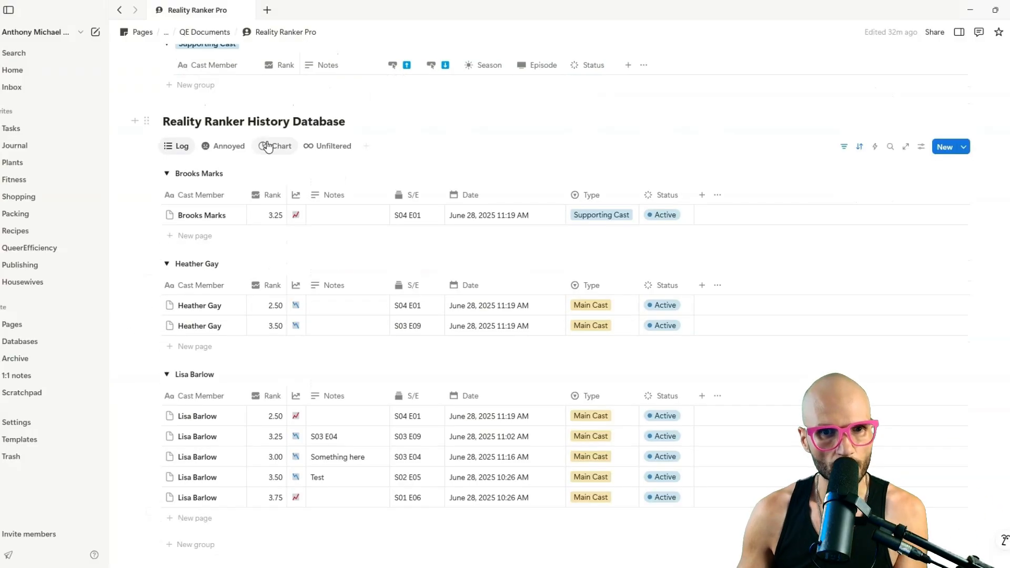
# Show the history Chart view, a bar chart counting 8 Main Cast and 1 Supporting Cast entries.
pyautogui.click(271, 144)
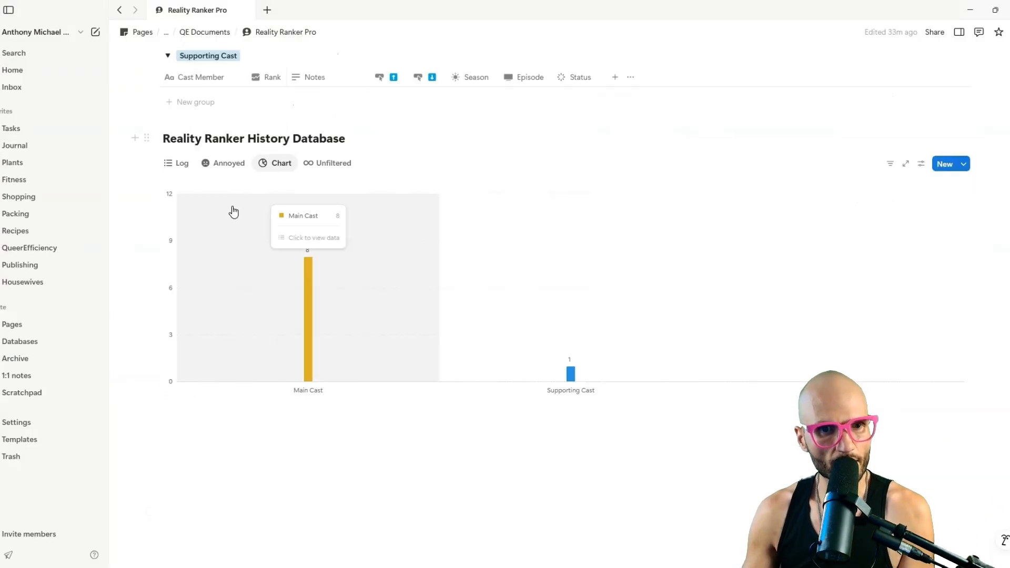
pyautogui.click(180, 164)
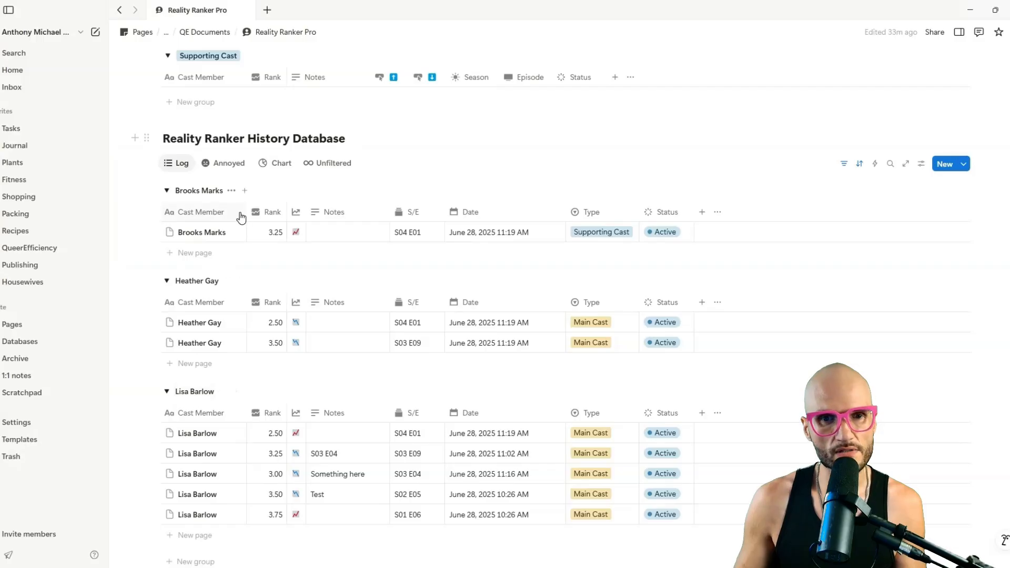
pyautogui.click(282, 164)
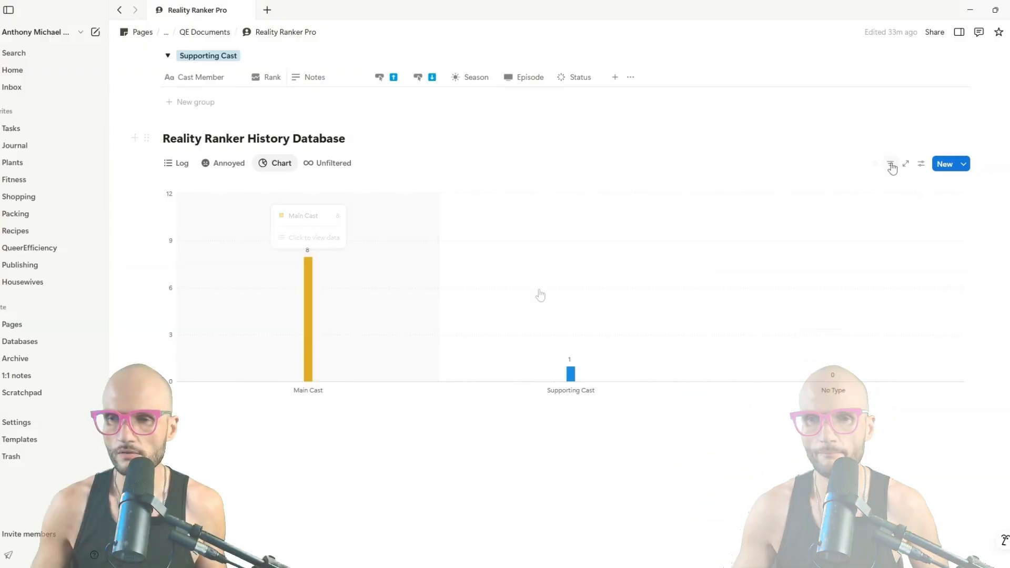
# Make the chart a line graph with S/E on the X axis and Rank values on the Y axis.
pyautogui.click(922, 165)
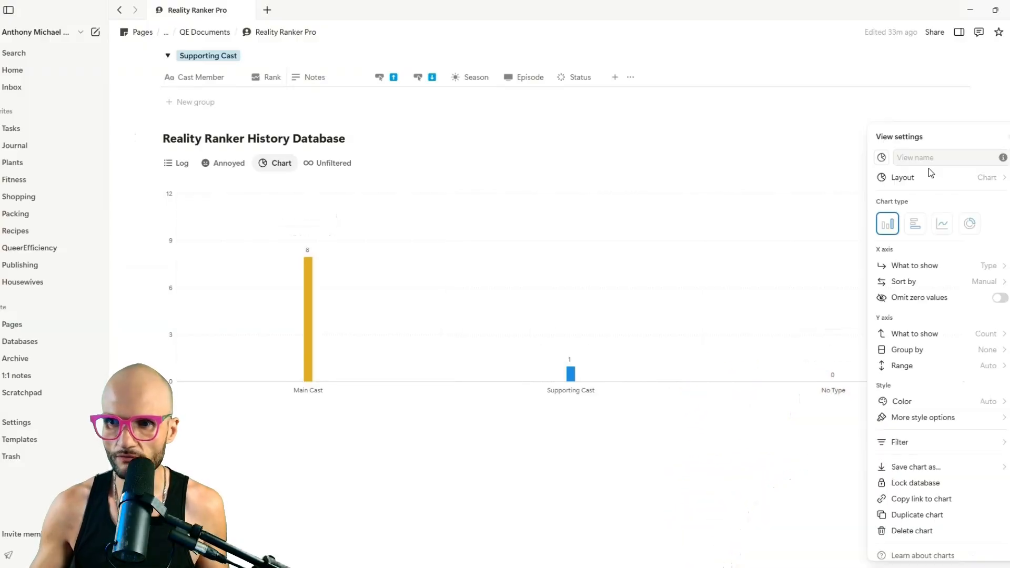
pyautogui.click(909, 268)
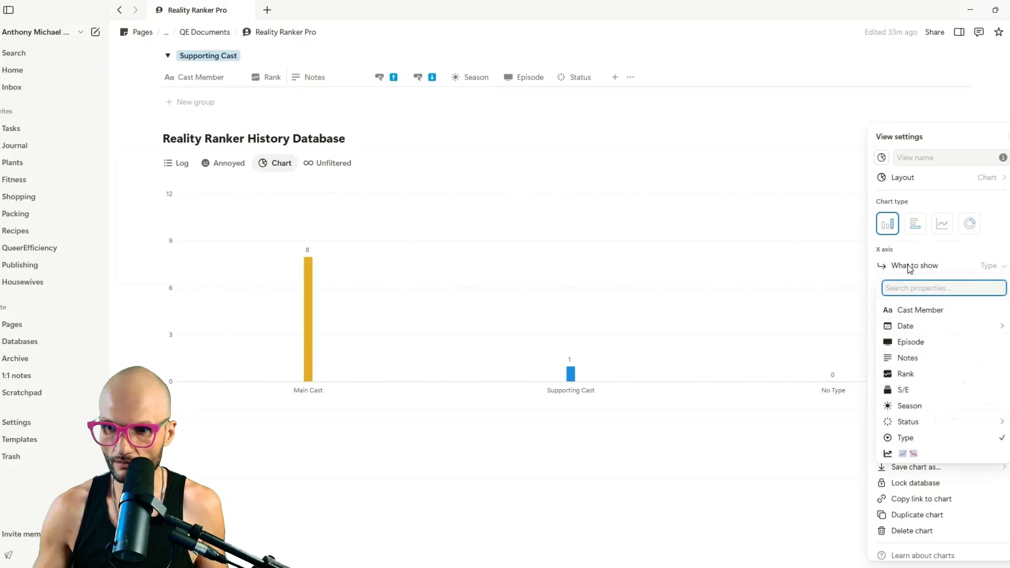
pyautogui.click(932, 390)
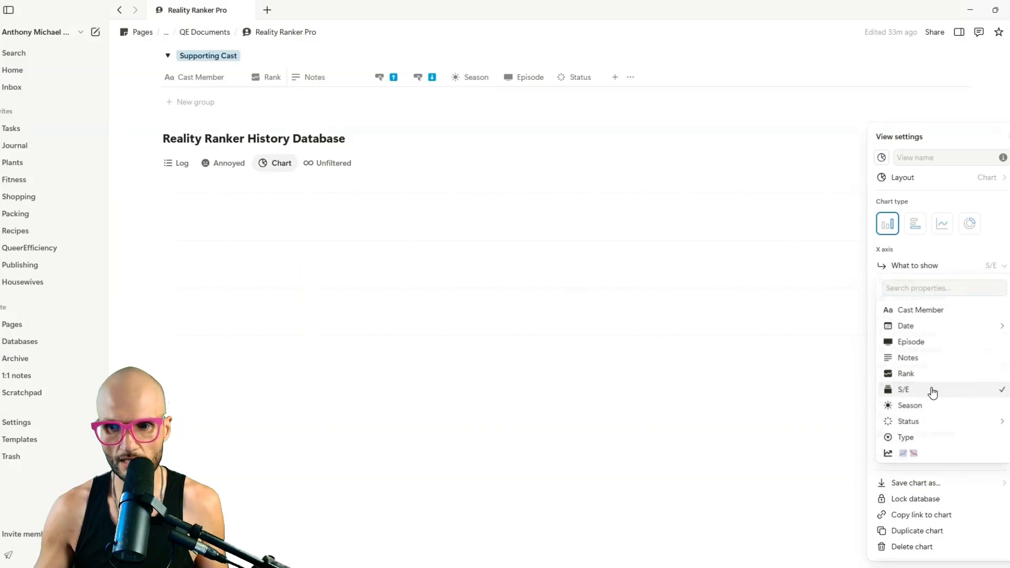
pyautogui.click(951, 228)
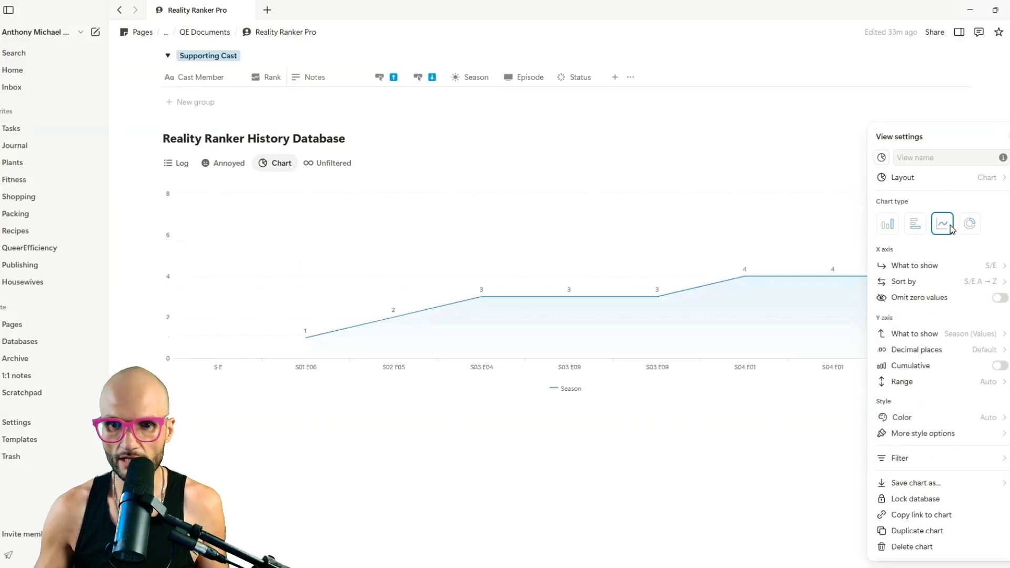
pyautogui.click(936, 335)
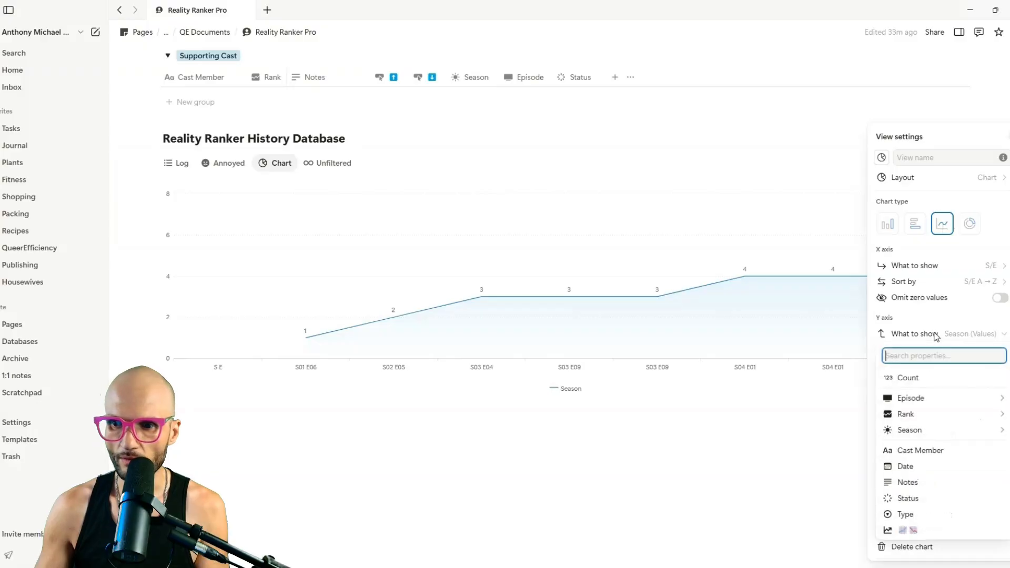
pyautogui.moveTo(939, 417)
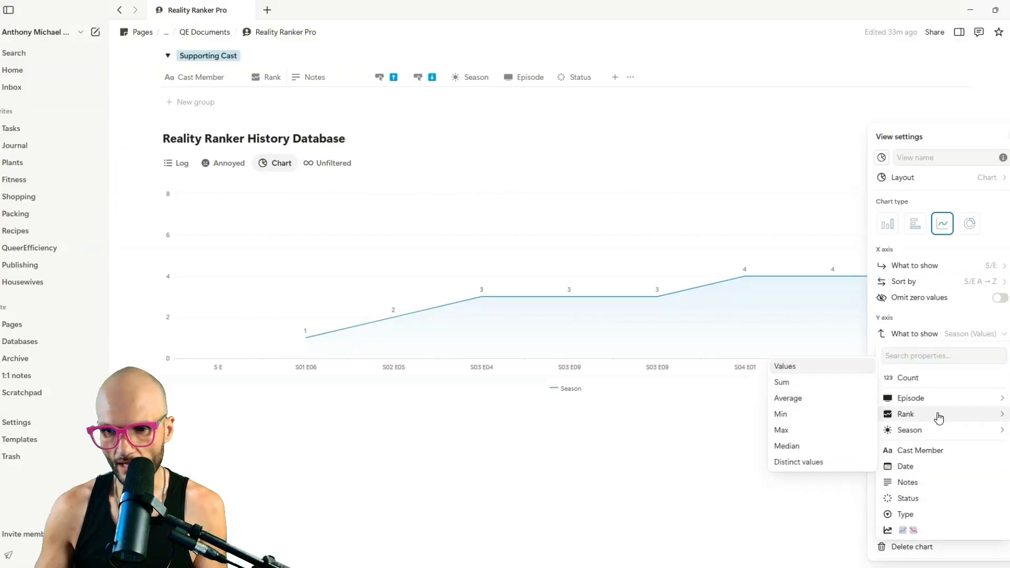
pyautogui.click(828, 371)
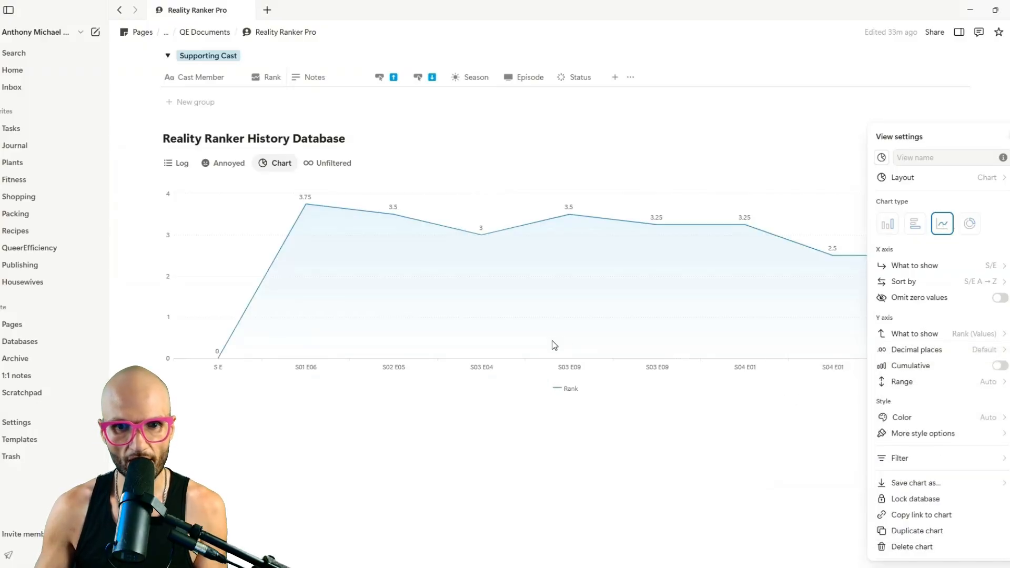
pyautogui.click(579, 205)
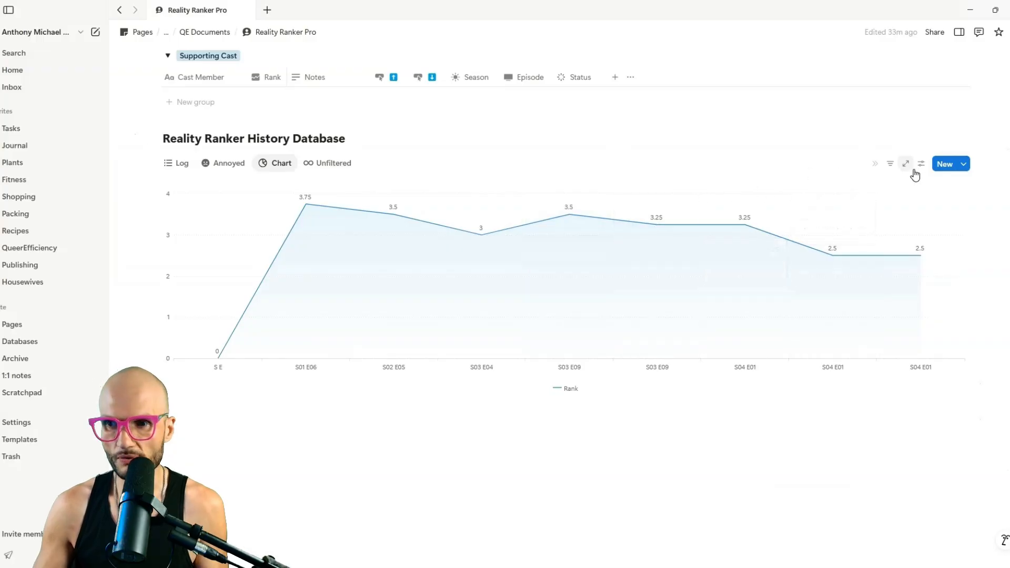
pyautogui.click(891, 166)
# Add a Cast Member 'contains' filter with one cast member's name so the chart tracks only them.
pyautogui.click(905, 209)
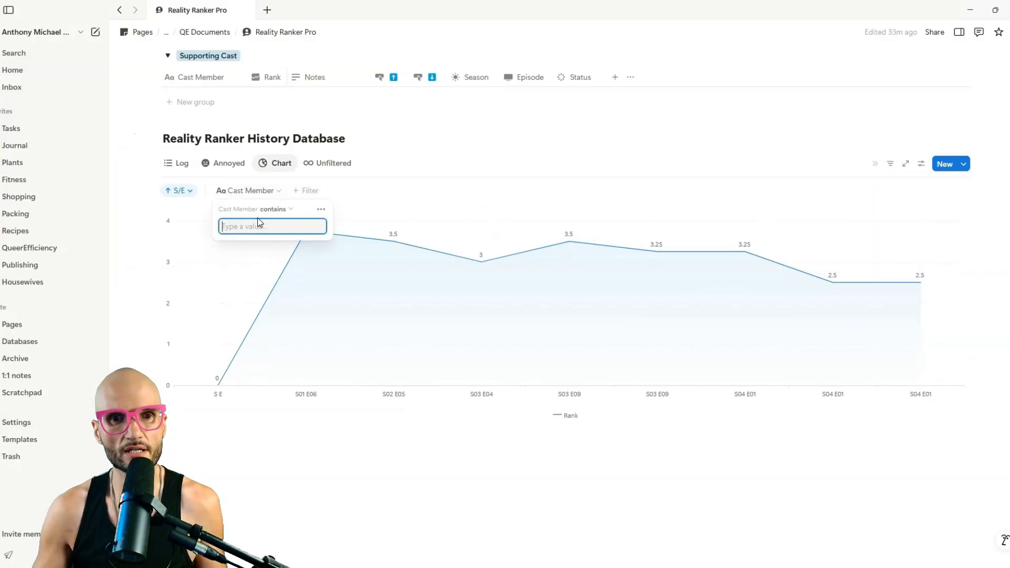
pyautogui.click(271, 209)
pyautogui.click(244, 225)
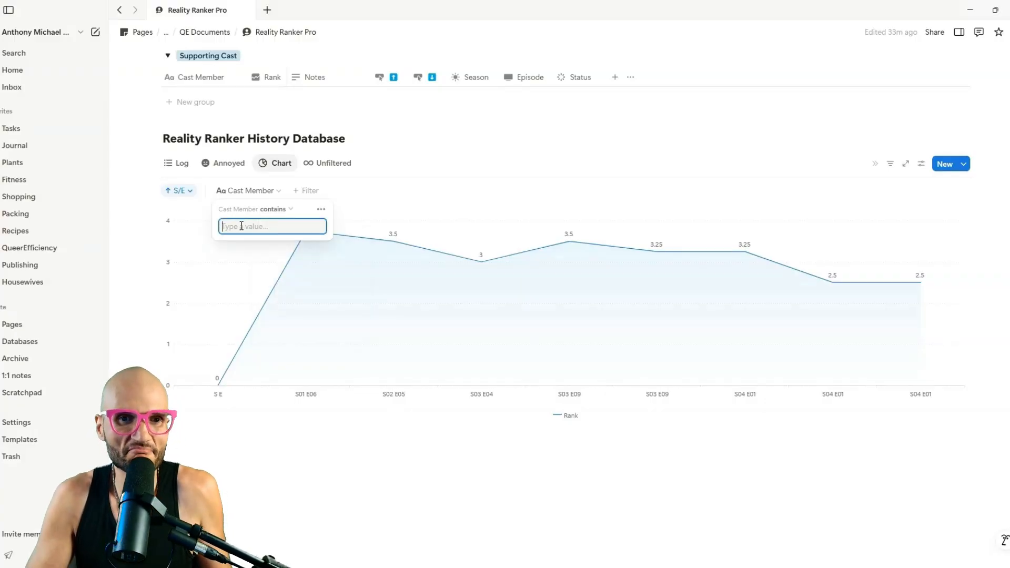
pyautogui.write('Lisa')
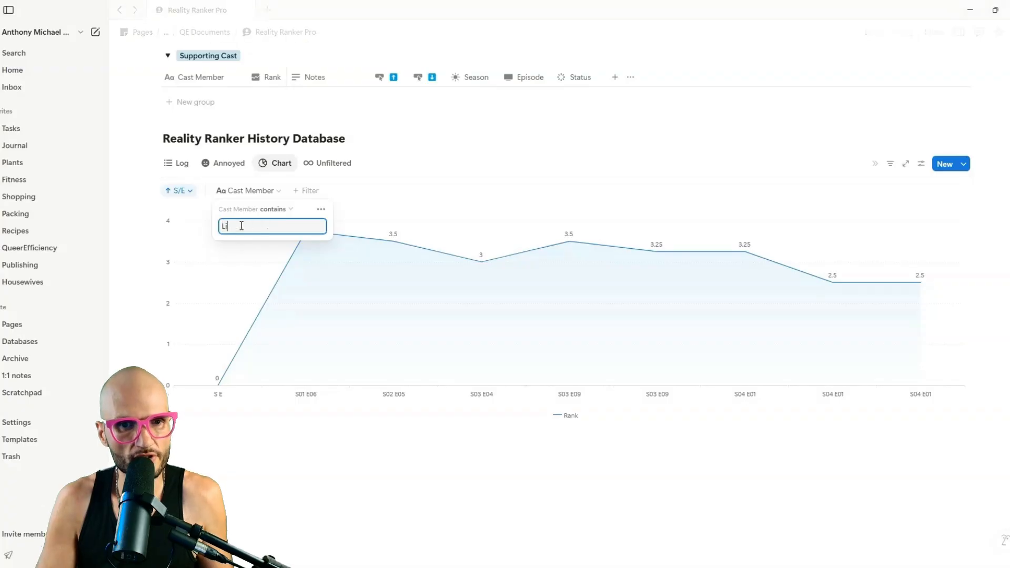
pyautogui.click(424, 166)
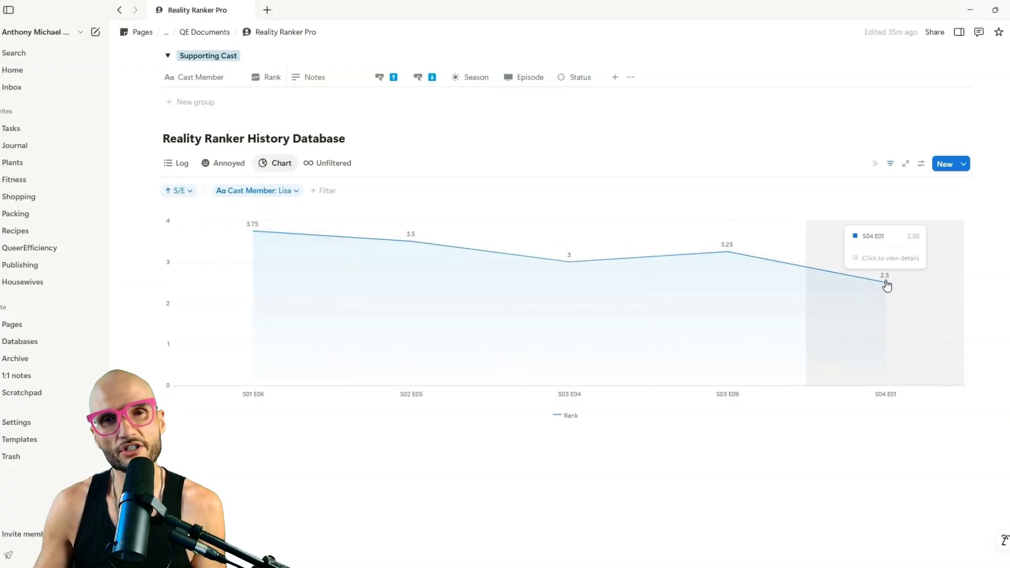
# Glance at the Annoyed view, return to the rank chart, and reopen its view settings.
pyautogui.click(237, 164)
pyautogui.click(278, 165)
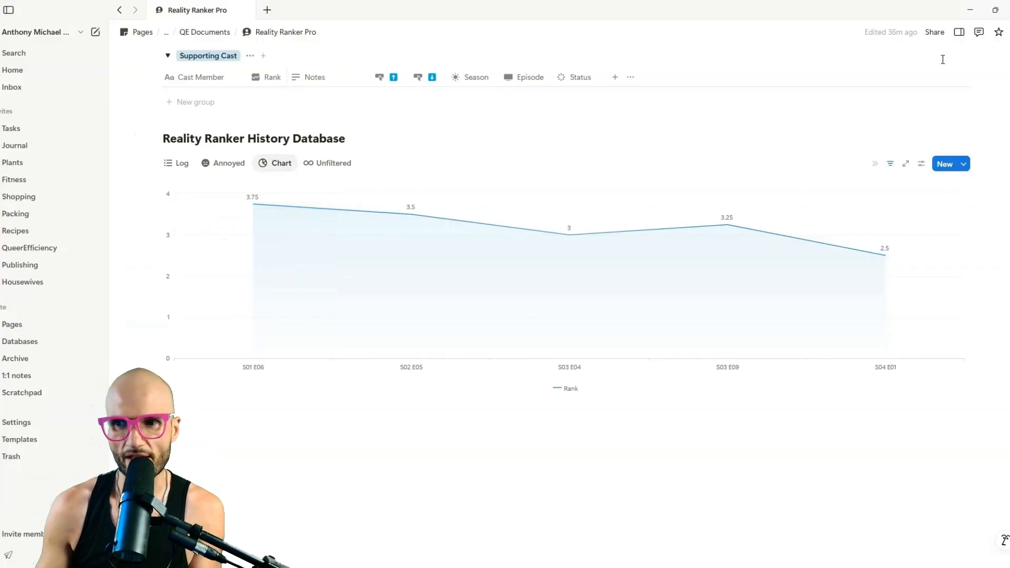
pyautogui.click(922, 165)
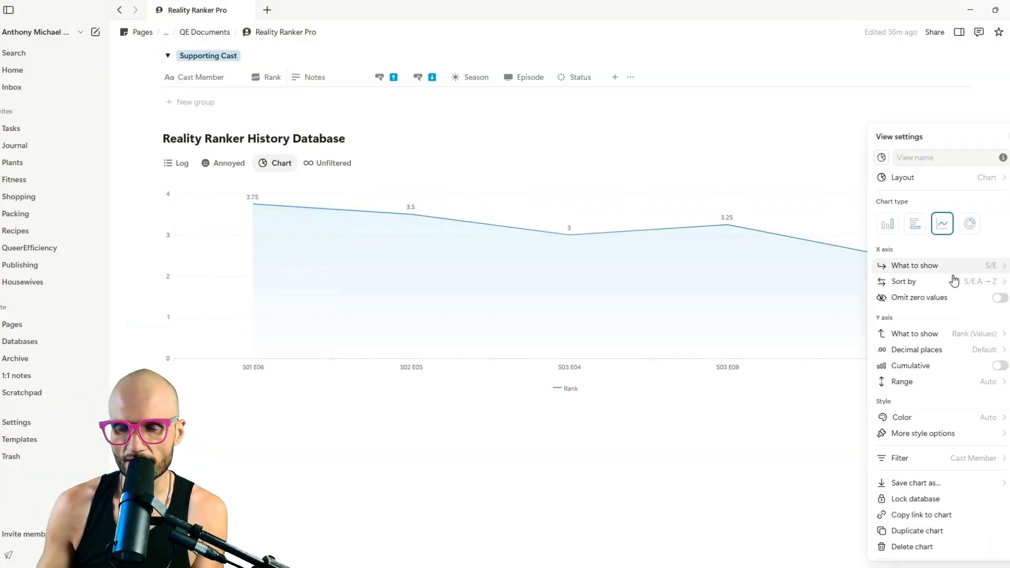
pyautogui.scroll(-1, 955, 282)
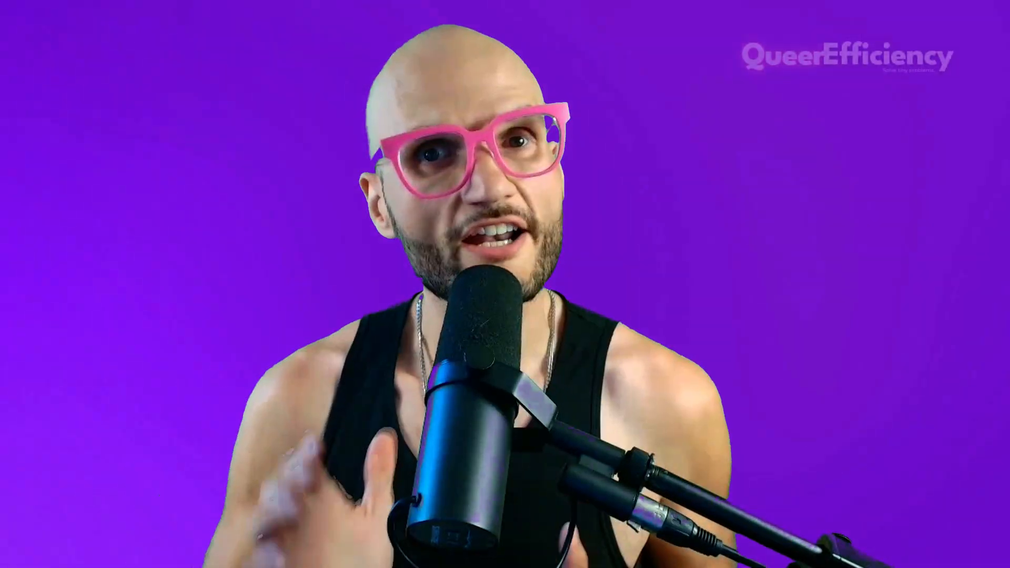